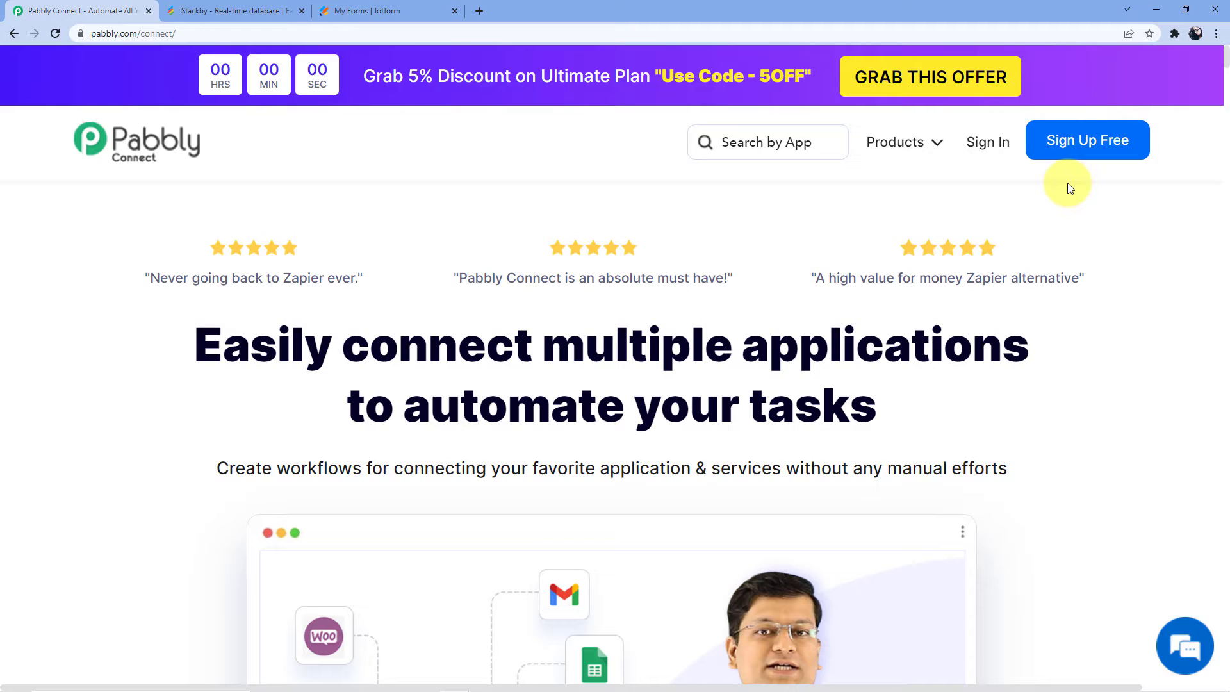
# Log in to the Pabbly account and launch Pabbly Connect from the All Apps page.
pyautogui.click(969, 141)
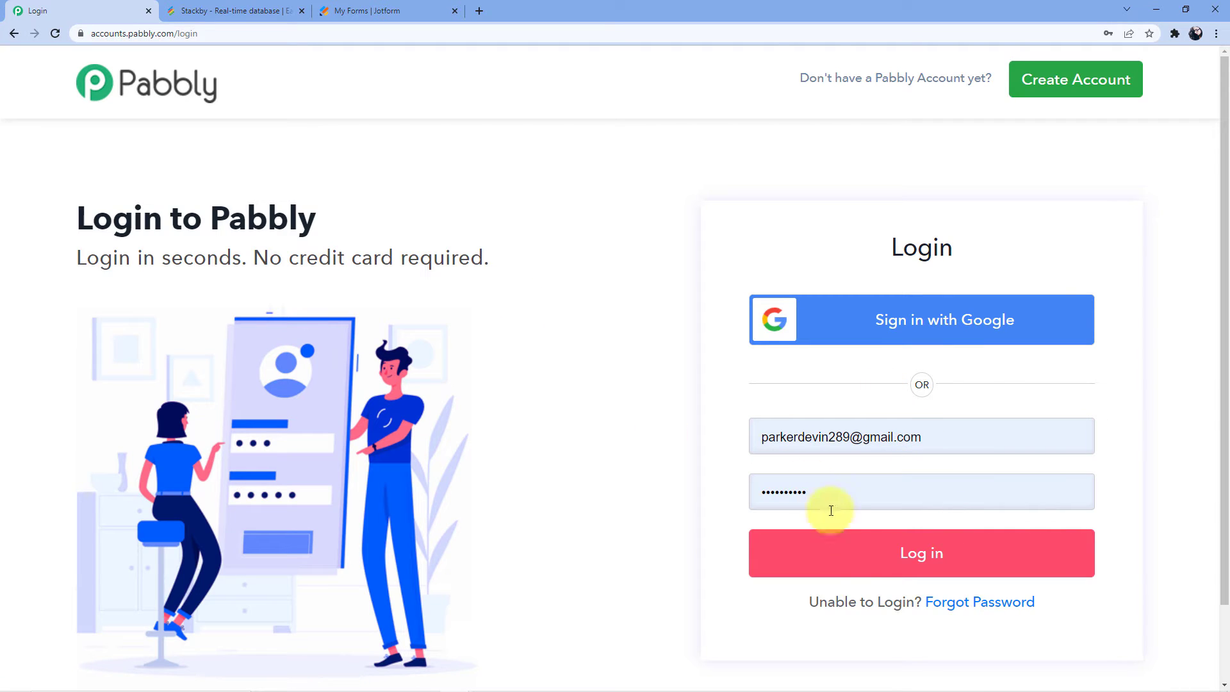
pyautogui.click(874, 557)
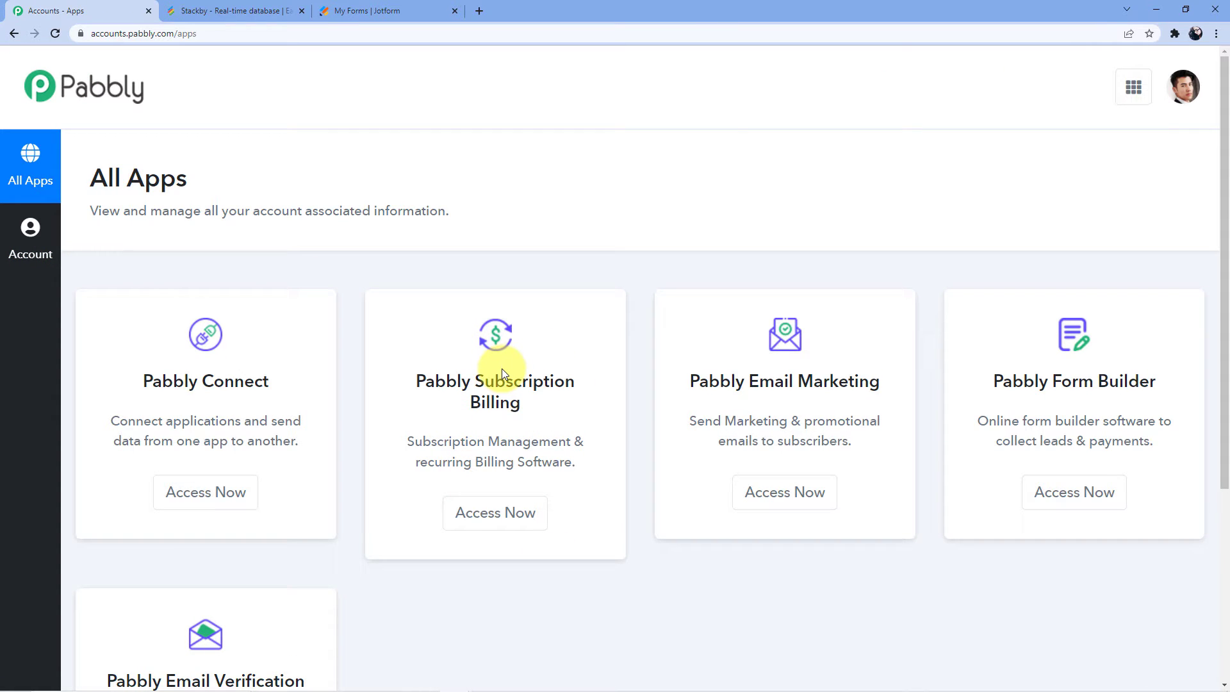
pyautogui.scroll(-1, 182, 416)
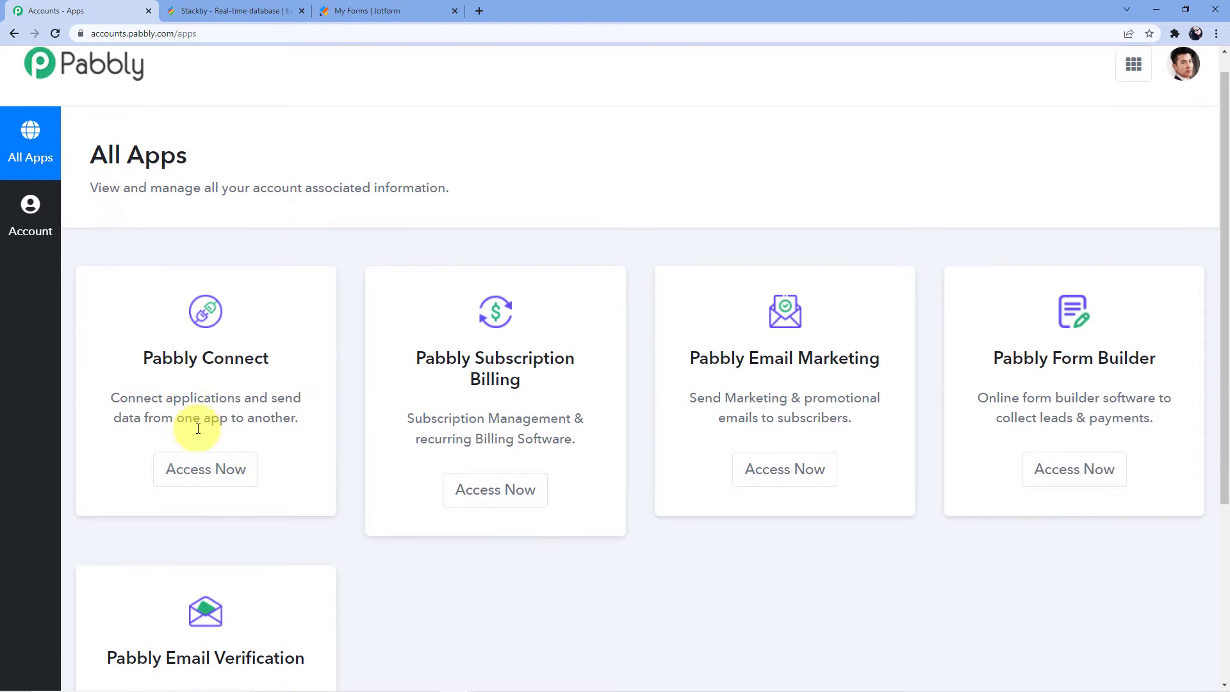
pyautogui.click(208, 424)
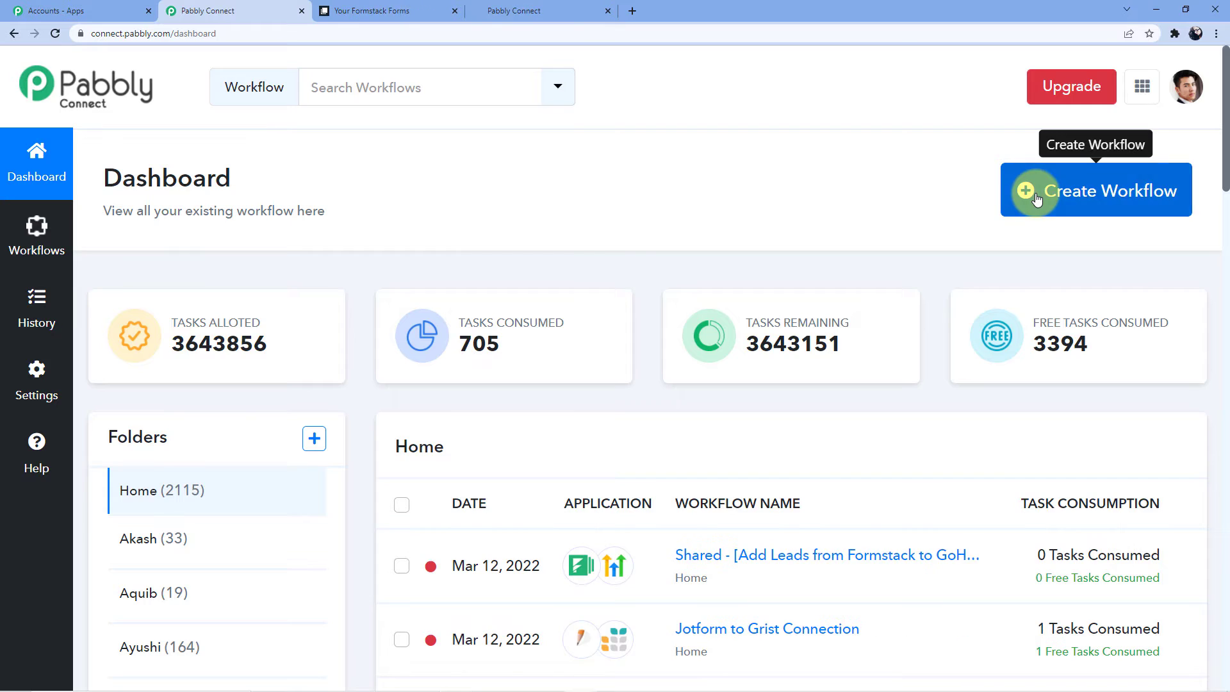
# Create a new workflow named 'Formstack to GoHighLevel'.
pyautogui.click(1025, 187)
pyautogui.click(474, 378)
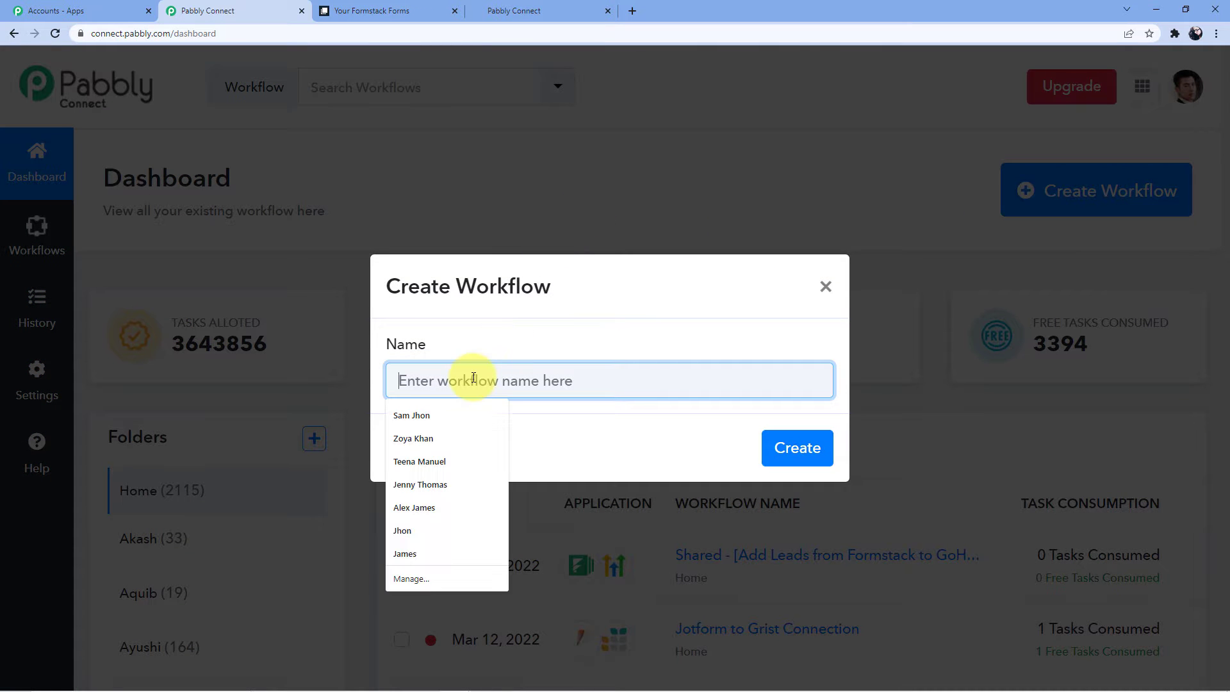
pyautogui.write('F')
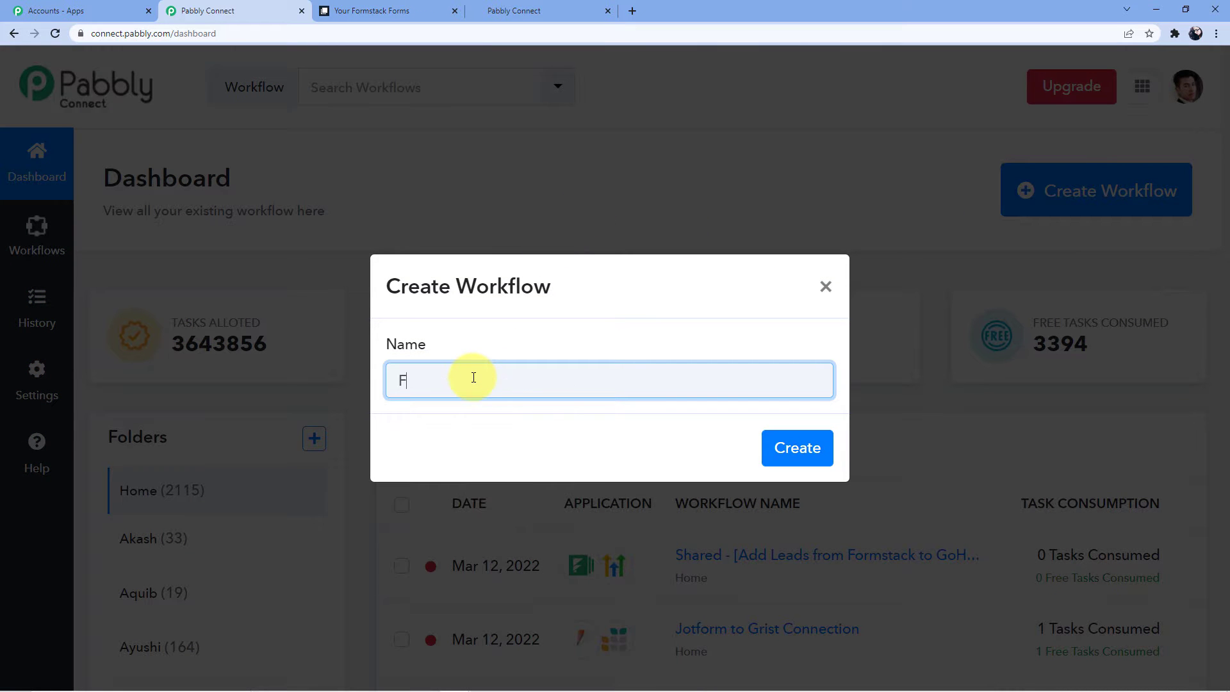
pyautogui.write('ormstack ')
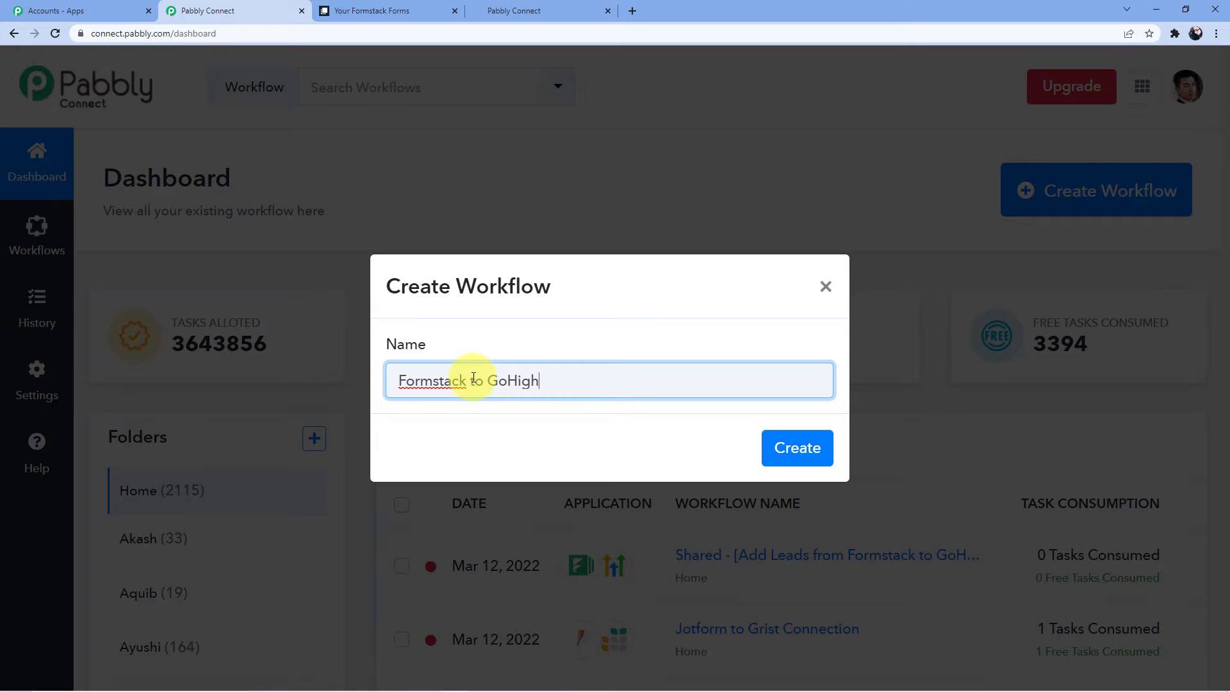
pyautogui.write('to GoHighLevel')
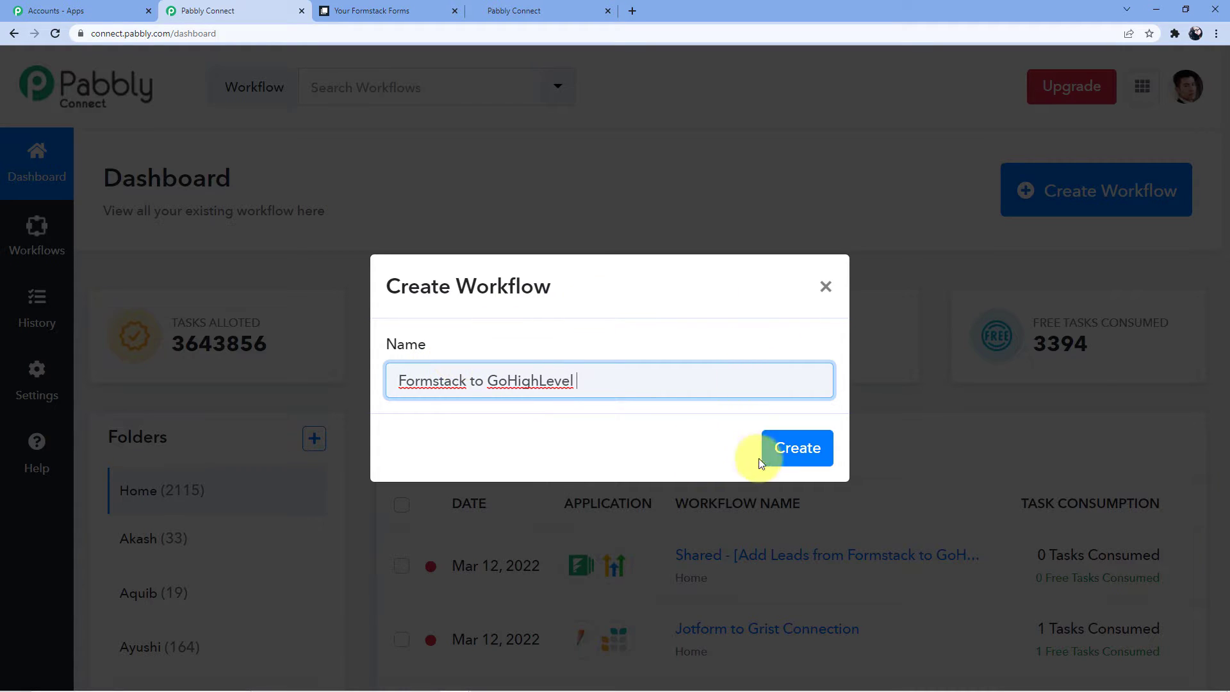
pyautogui.click(778, 448)
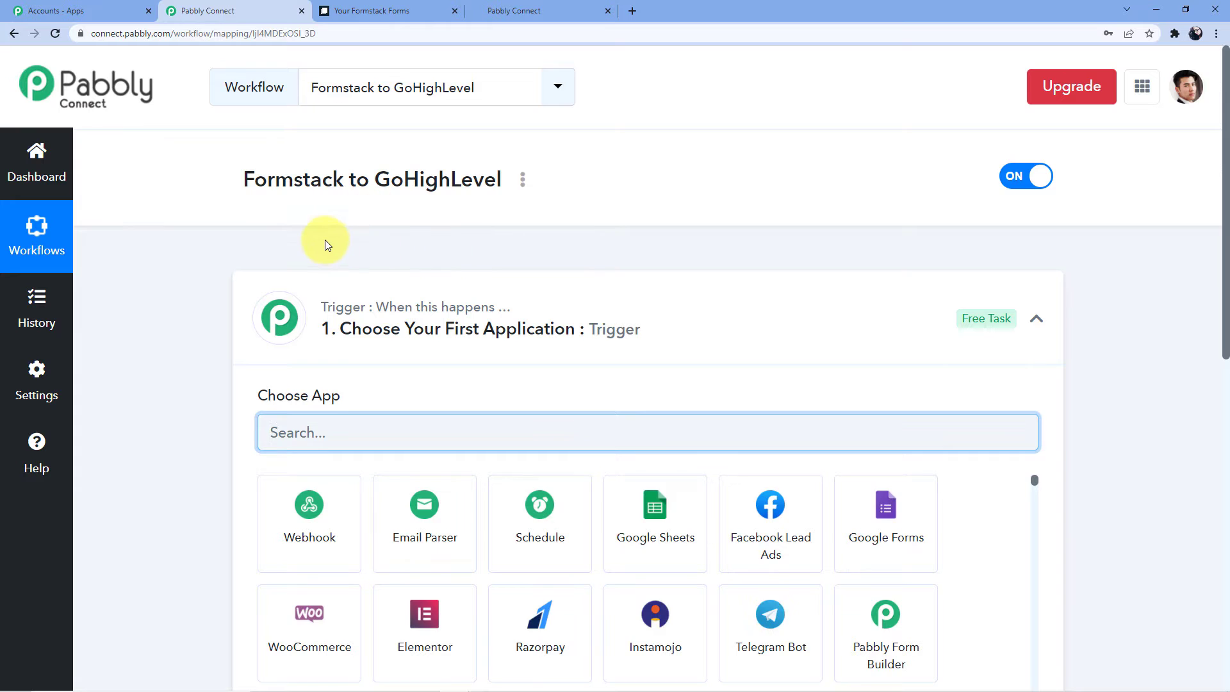
# Search for and pick Formstack as the trigger app.
pyautogui.scroll(-6, 221, 218)
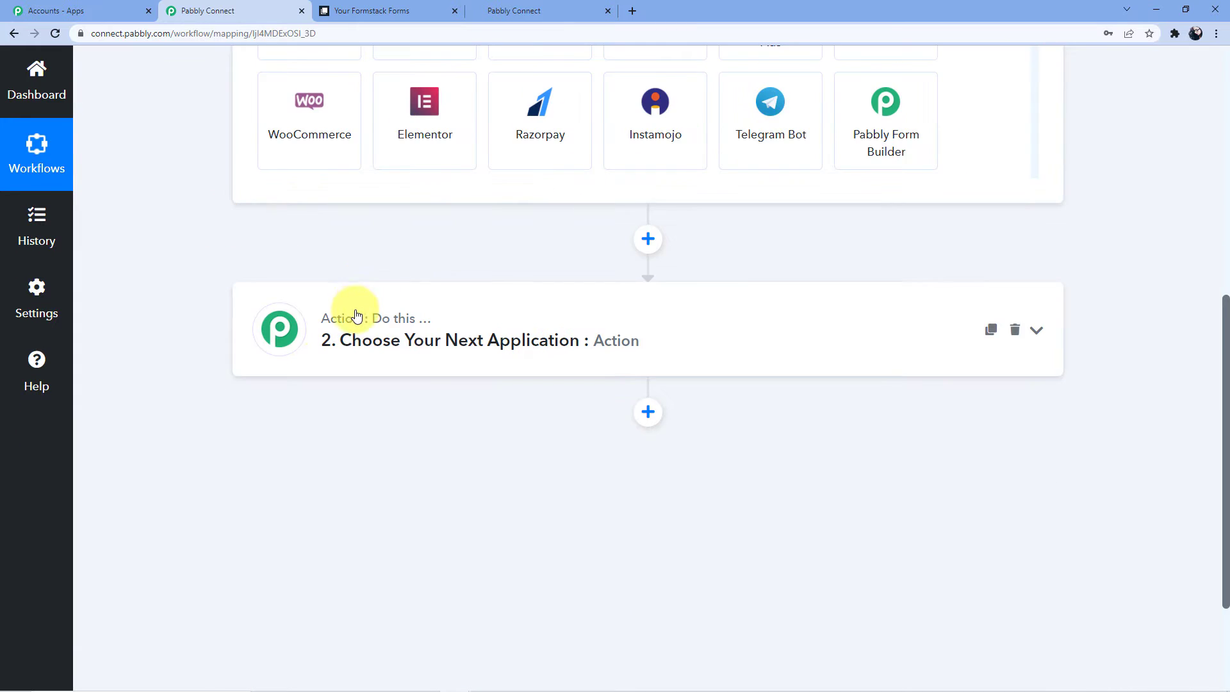
pyautogui.scroll(6, 354, 312)
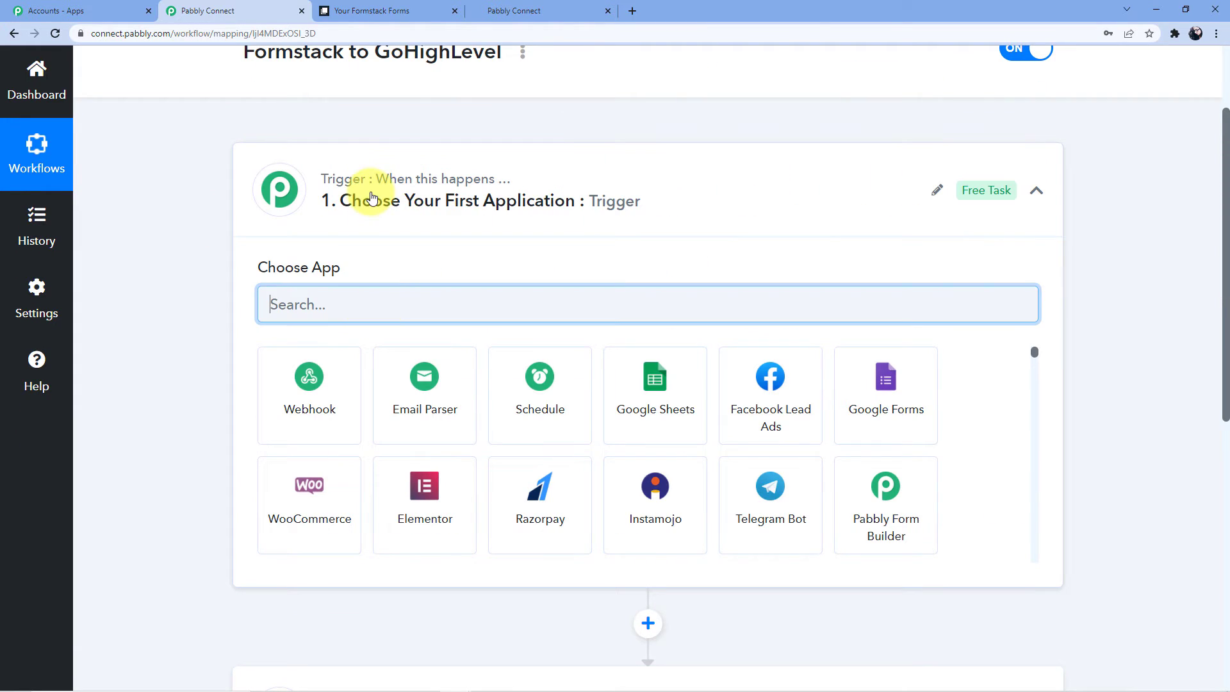
pyautogui.scroll(-6, 406, 205)
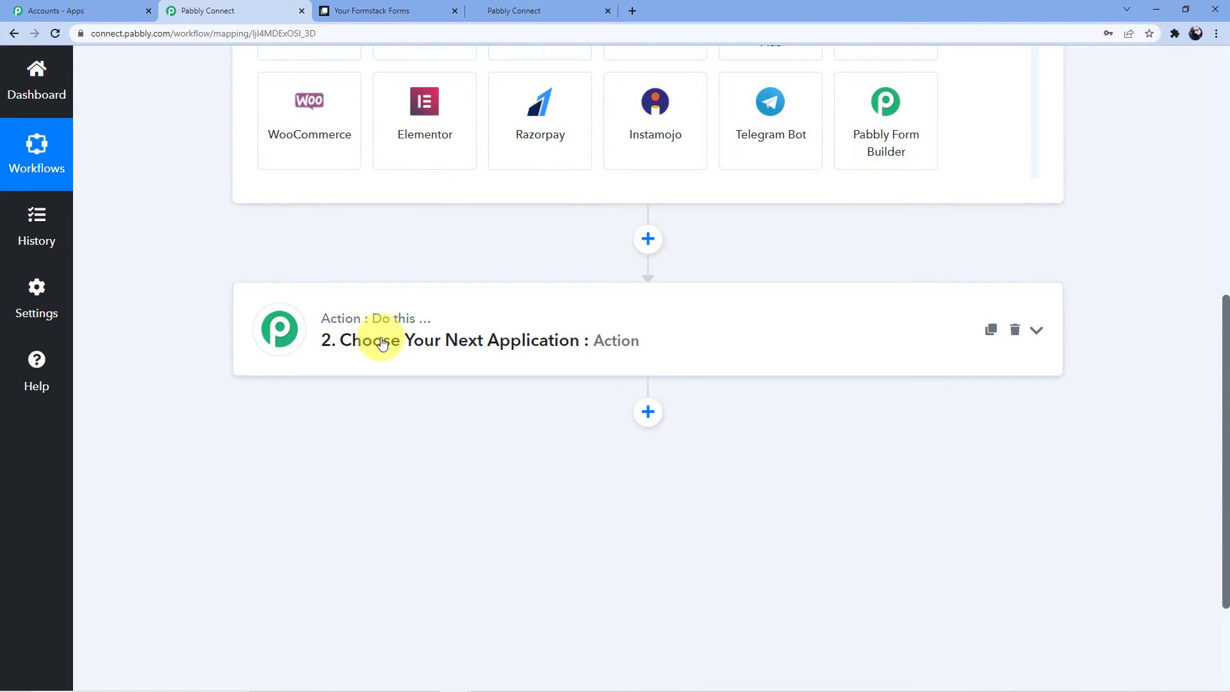
pyautogui.scroll(7, 382, 344)
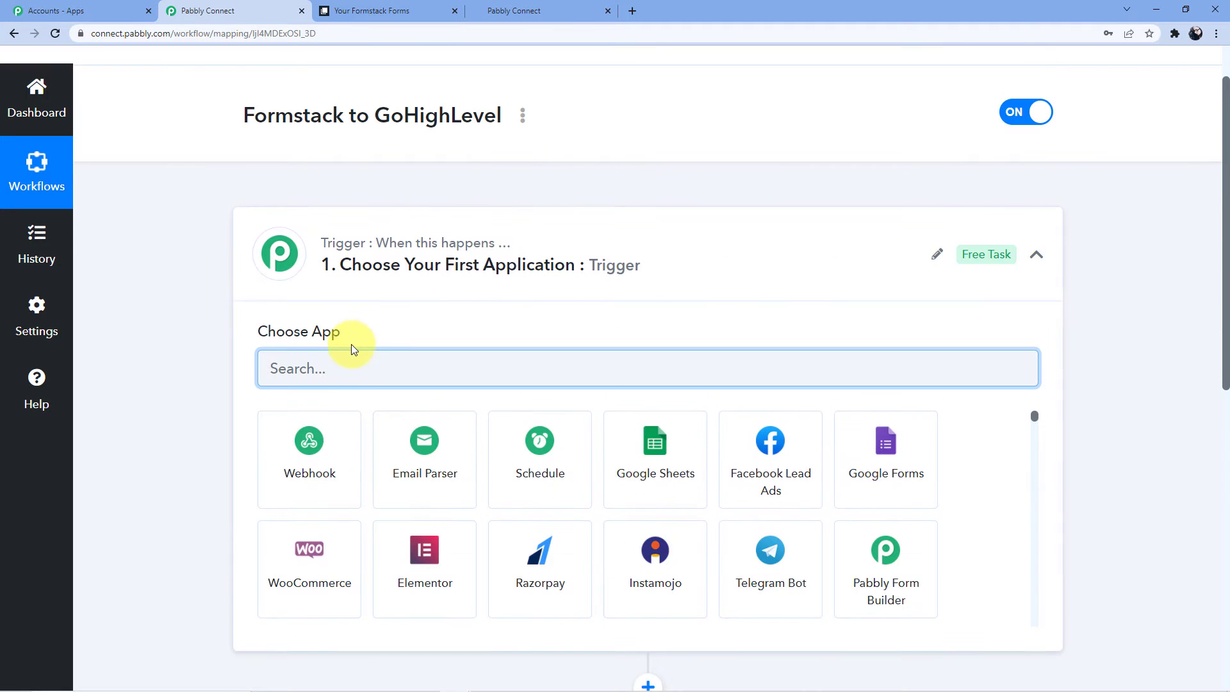
pyautogui.write('F')
pyautogui.press('BackSpace')
pyautogui.write('Formstack')
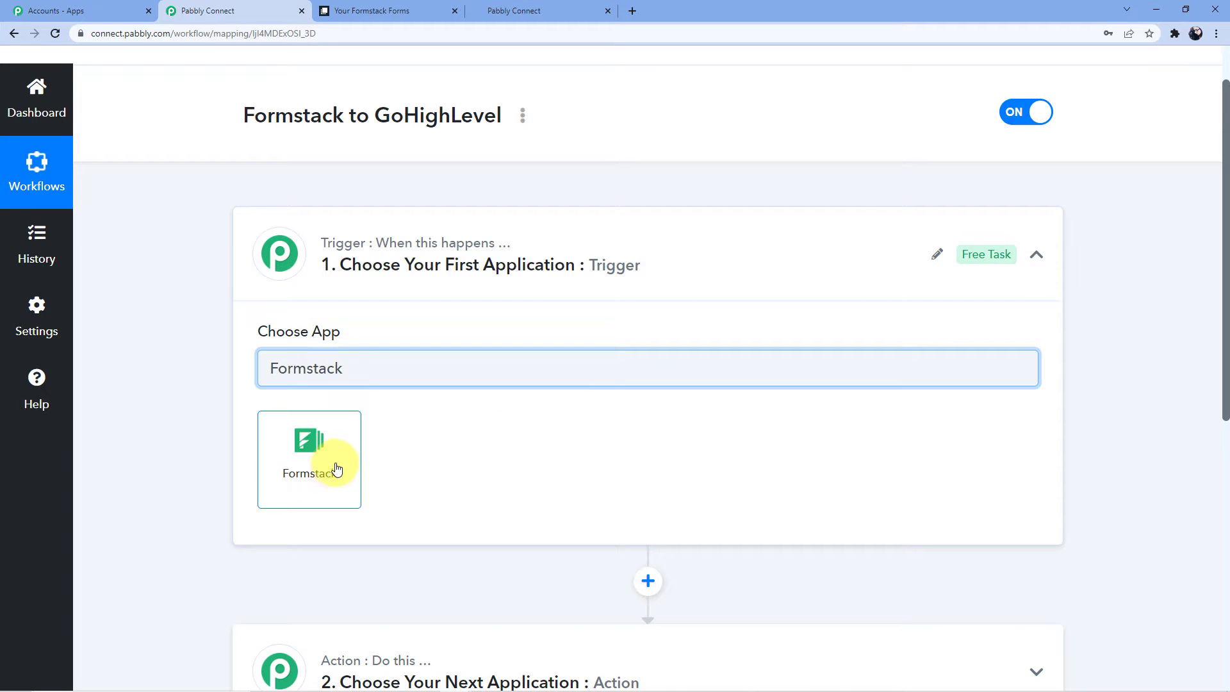
pyautogui.click(332, 465)
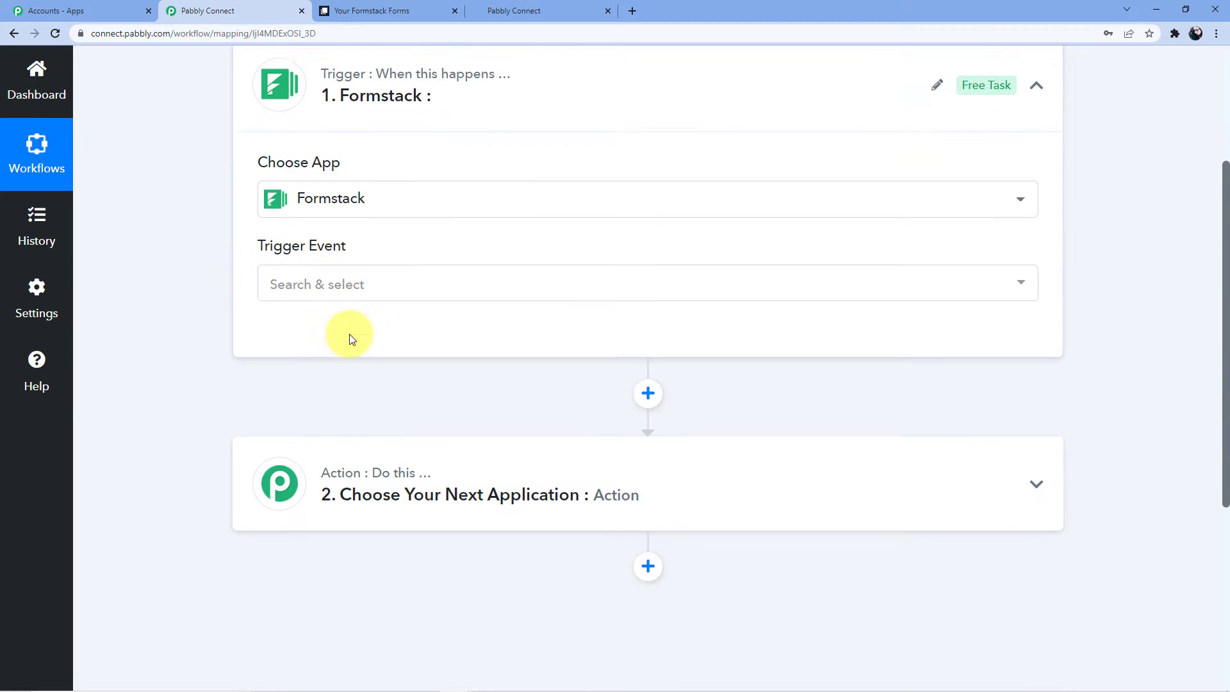
# Set the trigger event to New Form Submission and begin adding a new Formstack connection.
pyautogui.click(324, 256)
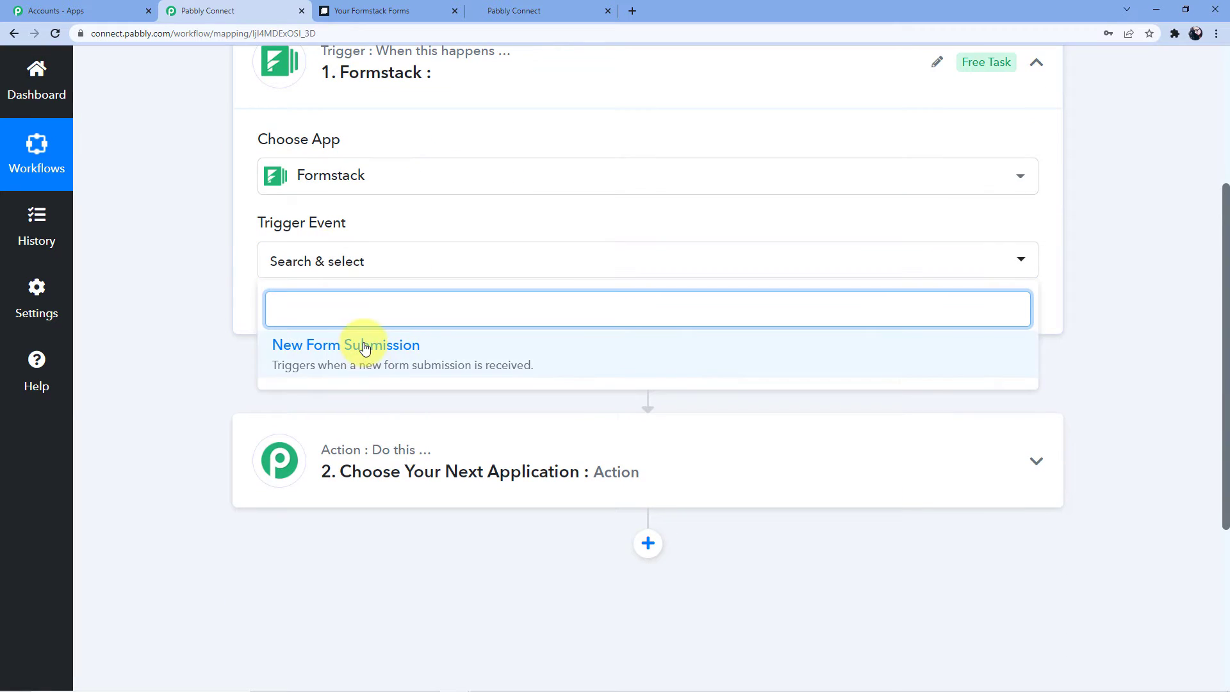
pyautogui.click(354, 344)
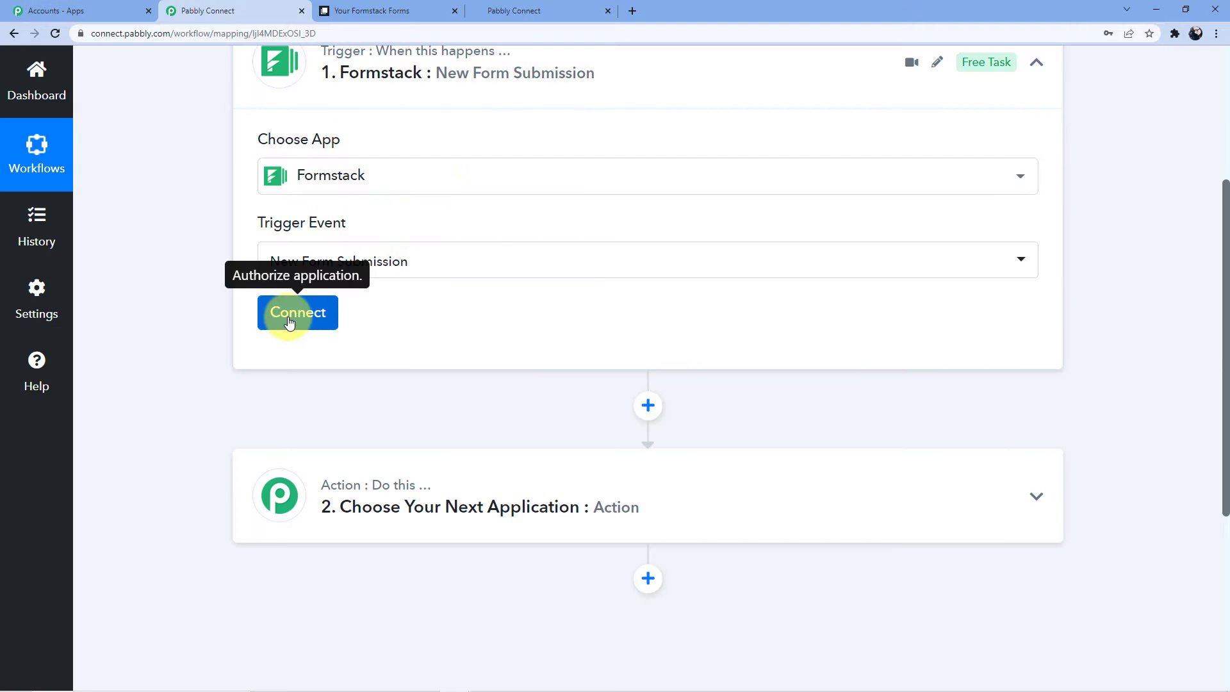
pyautogui.click(289, 320)
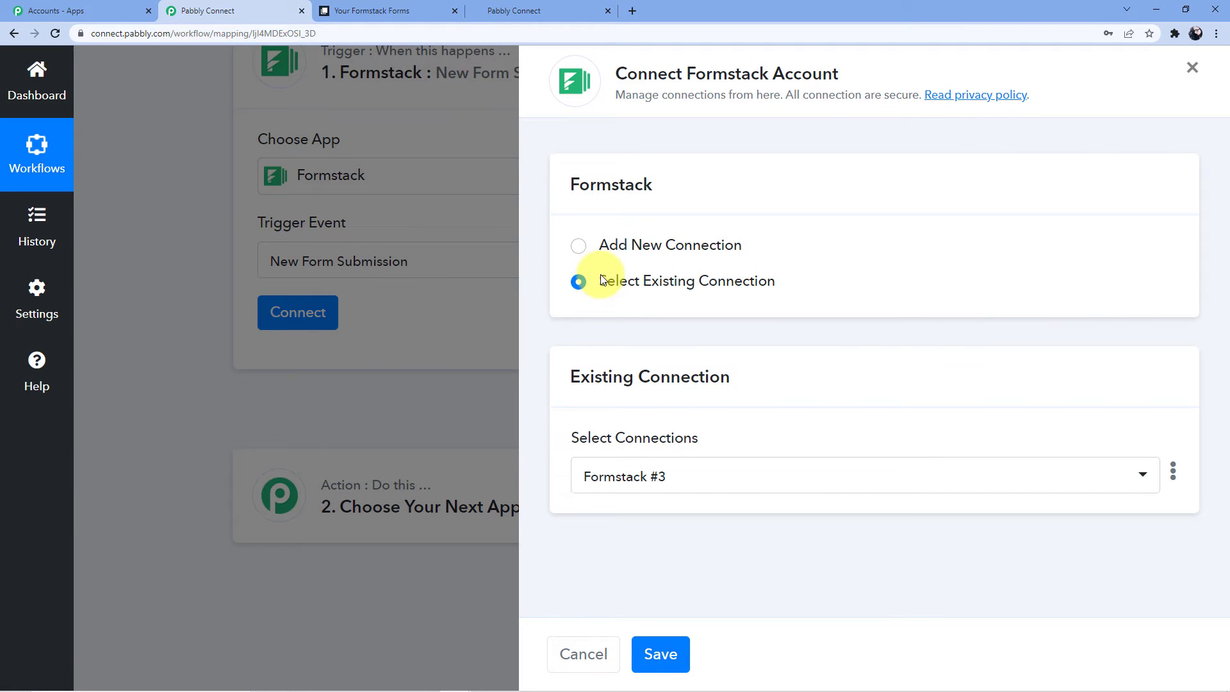
pyautogui.click(606, 240)
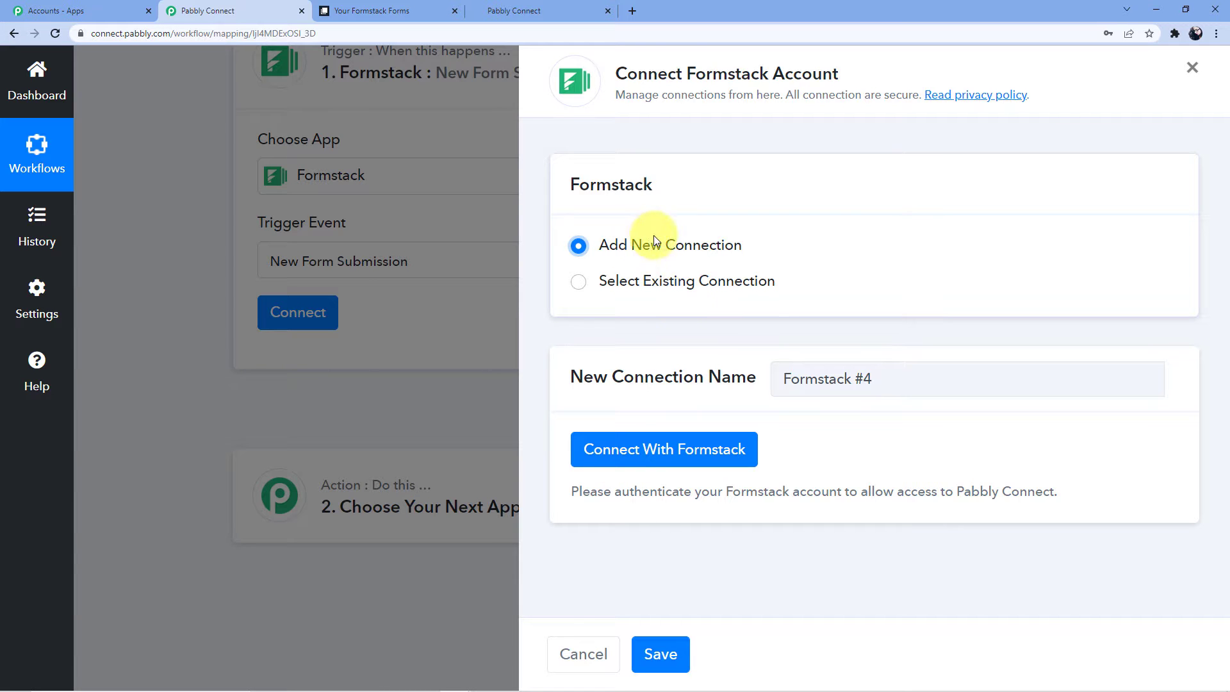
# Save the new Formstack connection and authorize Pabbly Connect in the Formstack popup.
pyautogui.click(658, 653)
pyautogui.click(617, 466)
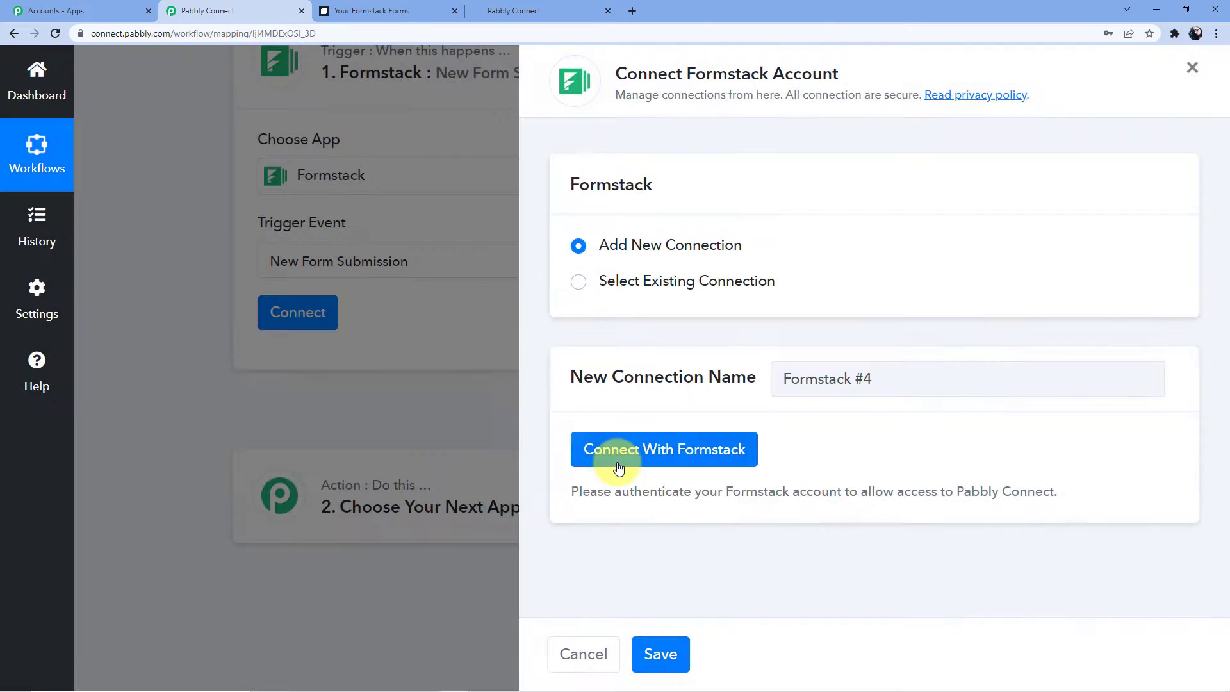
pyautogui.click(664, 459)
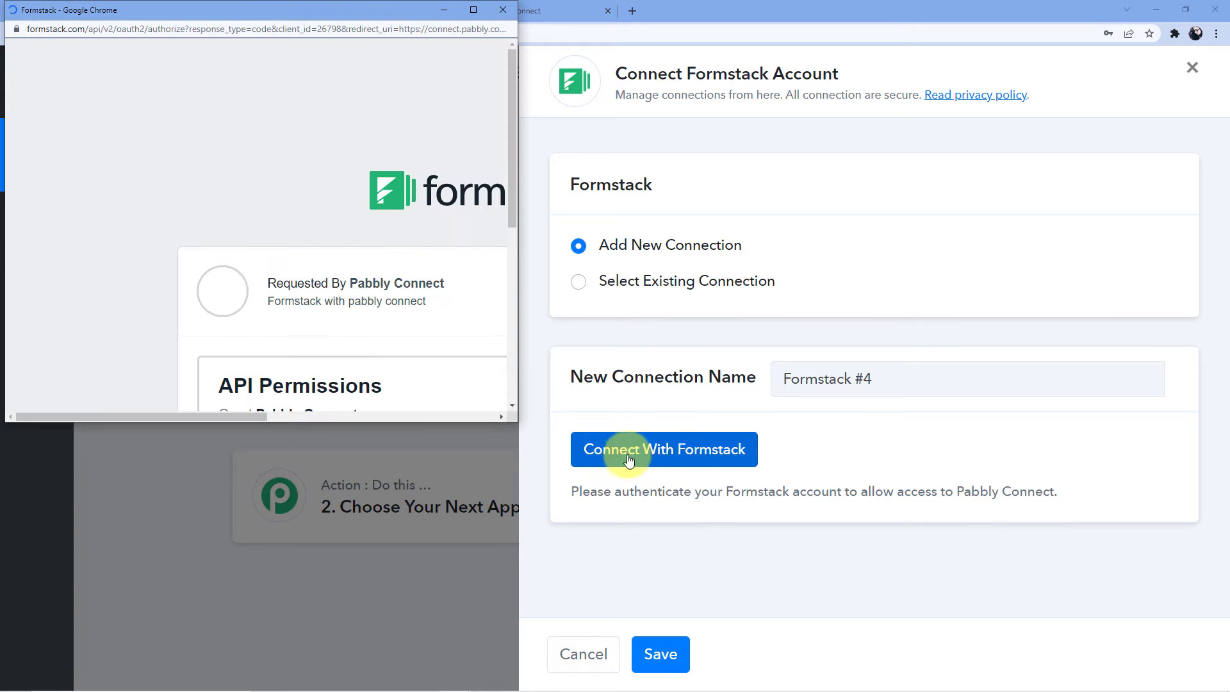
pyautogui.scroll(-4, 329, 252)
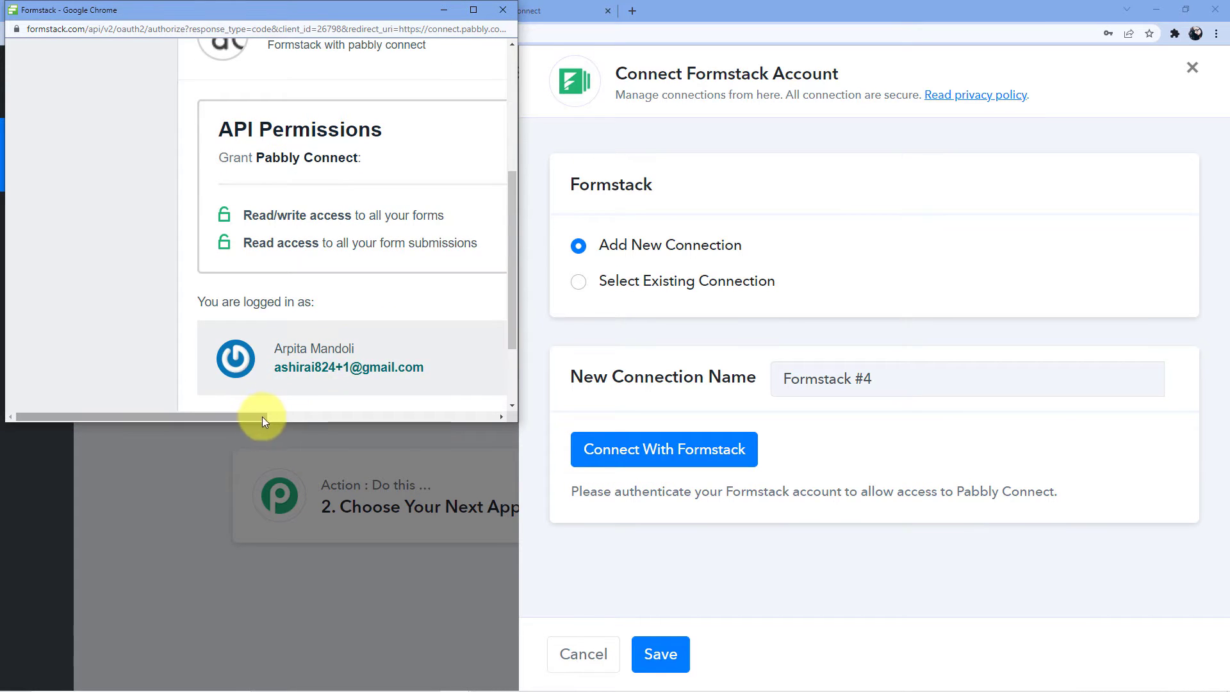
pyautogui.moveTo(262, 417); pyautogui.dragTo(503, 415)
pyautogui.scroll(-2, 321, 277)
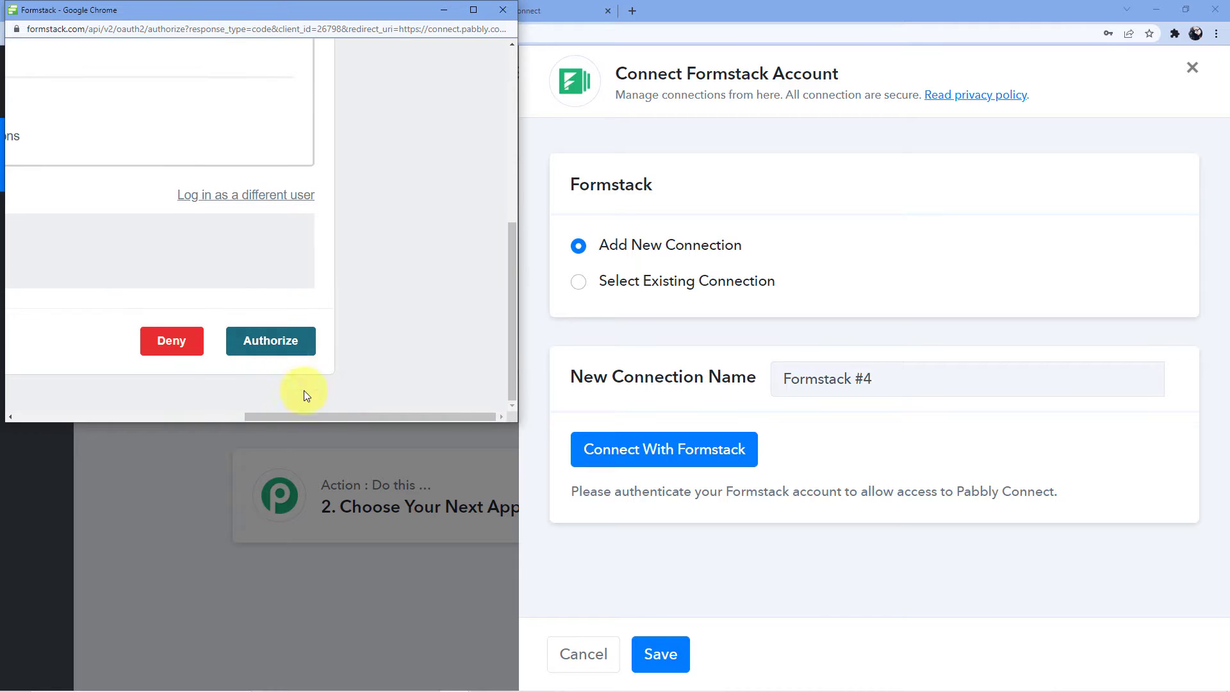
pyautogui.moveTo(303, 414); pyautogui.dragTo(269, 416)
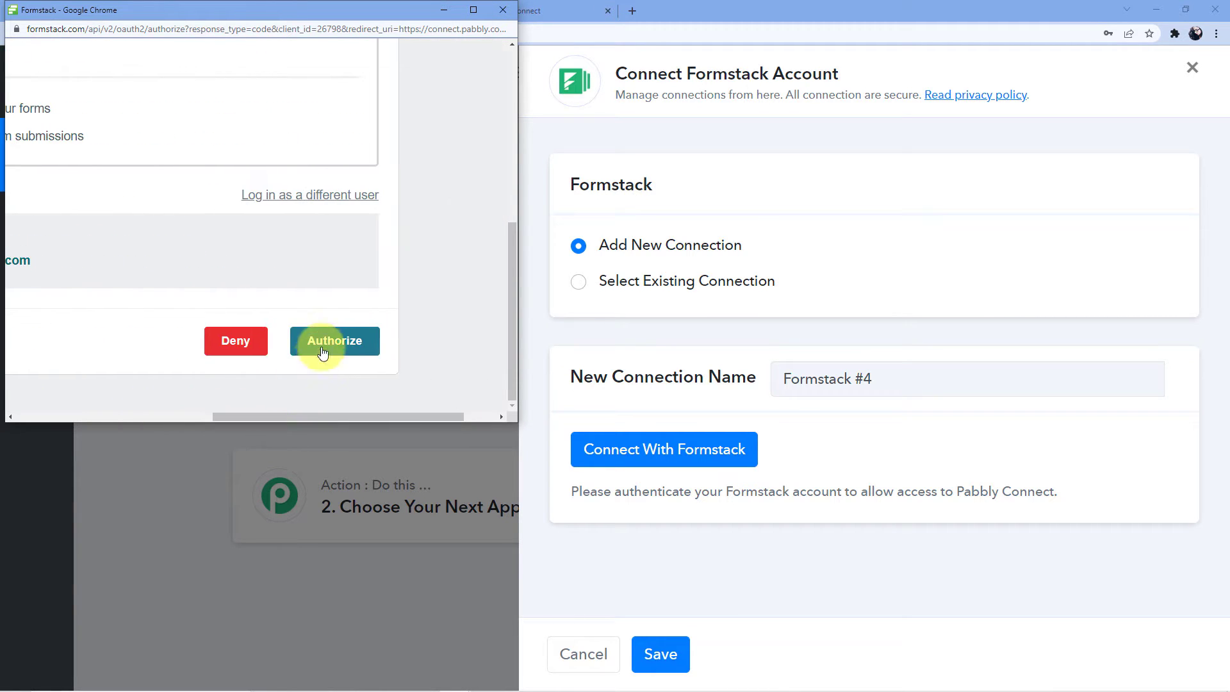
pyautogui.click(322, 353)
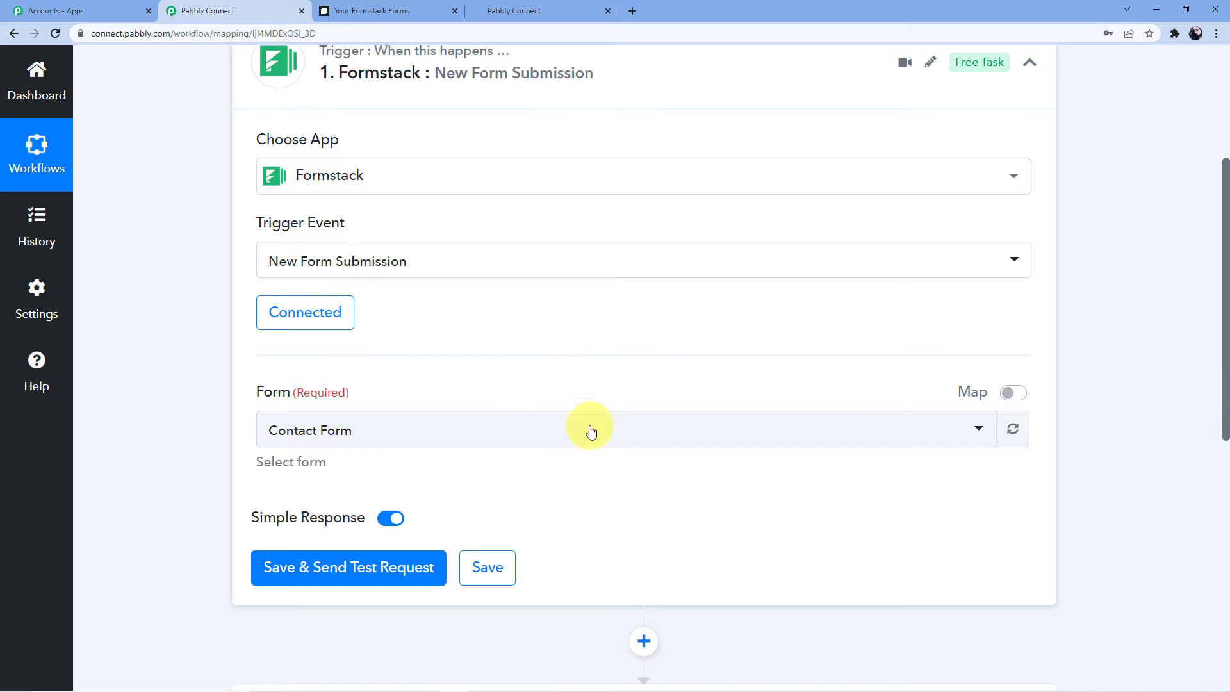
# Keep Contact Form as the trigger form and choose Save & Send Test Request.
pyautogui.click(391, 11)
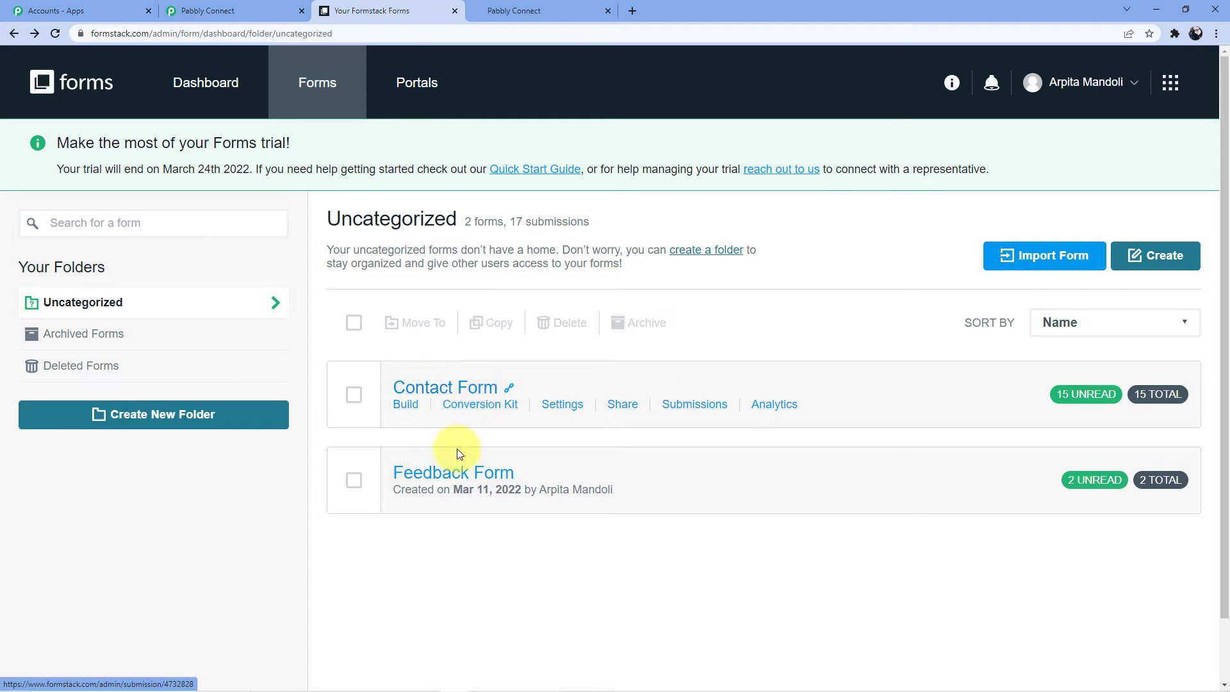
pyautogui.click(251, 6)
pyautogui.click(403, 429)
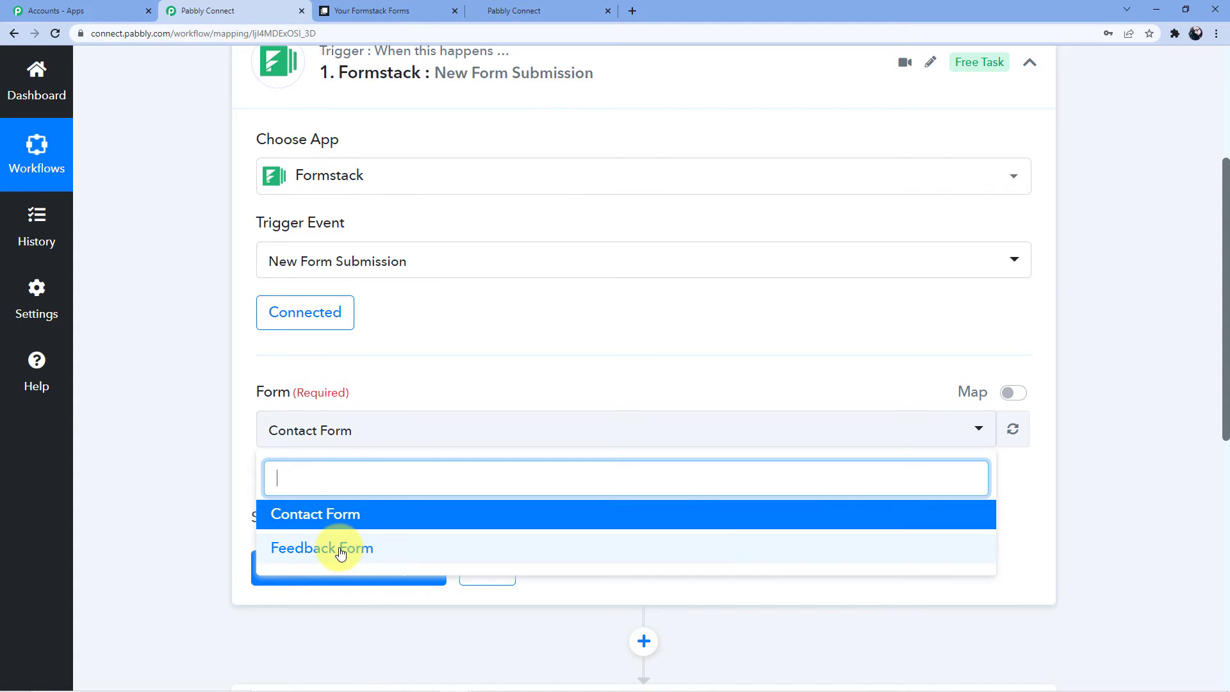
pyautogui.click(333, 514)
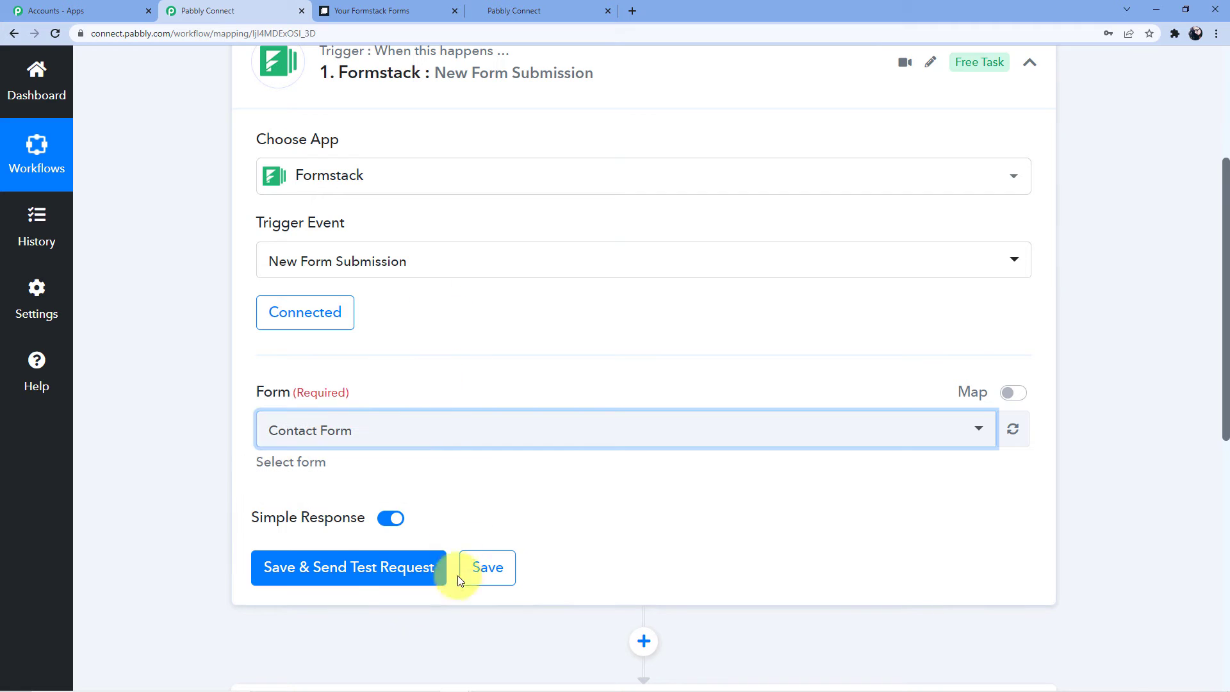
pyautogui.click(285, 568)
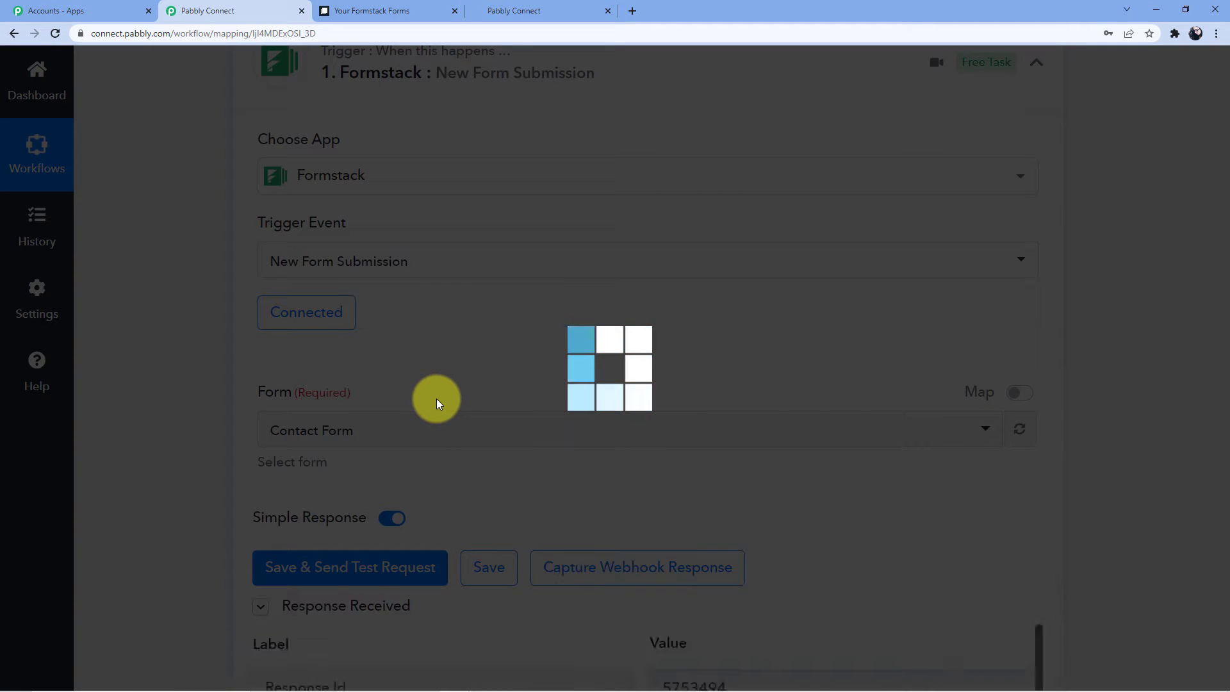
pyautogui.scroll(-3, 436, 402)
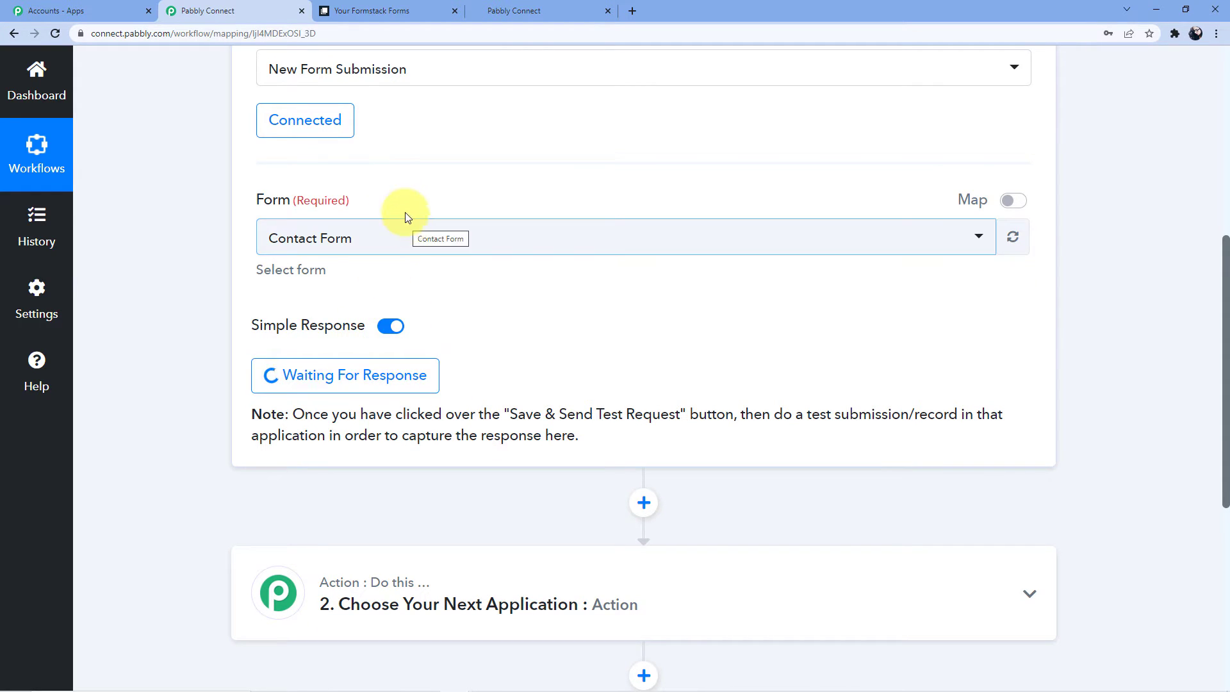
# Open the public live link of the Contact Form from Formstack's forms list.
pyautogui.click(388, 8)
pyautogui.click(444, 390)
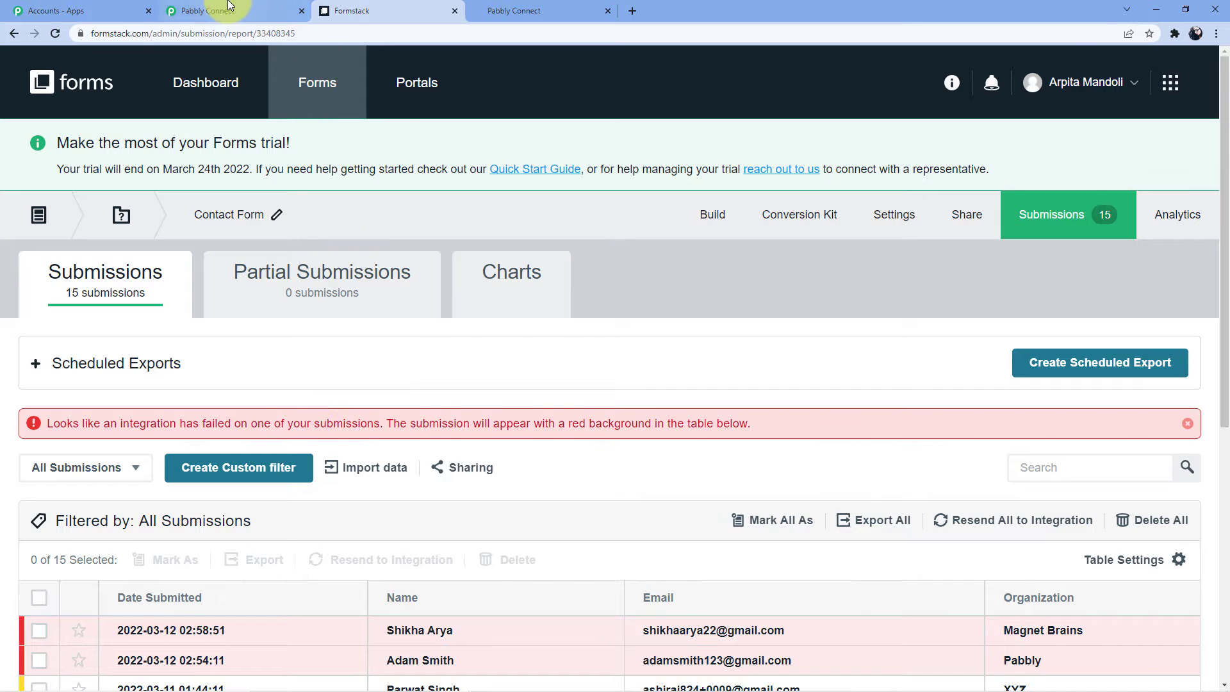
pyautogui.click(292, 10)
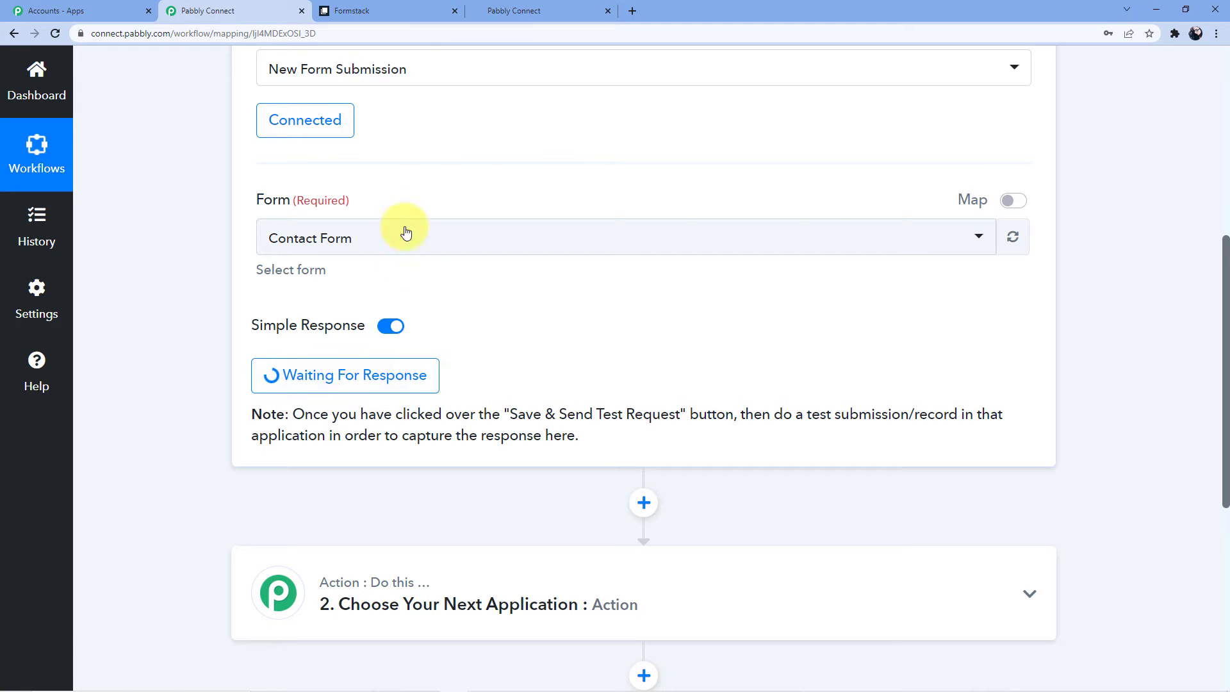
pyautogui.click(397, 10)
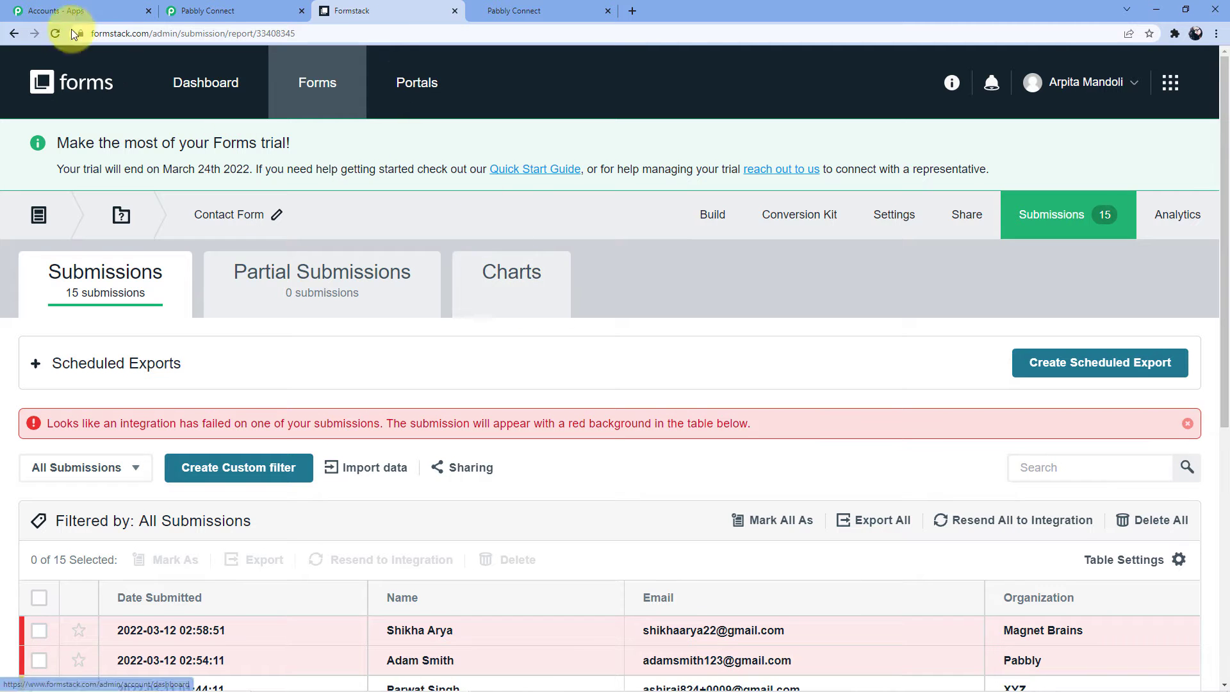
pyautogui.click(51, 79)
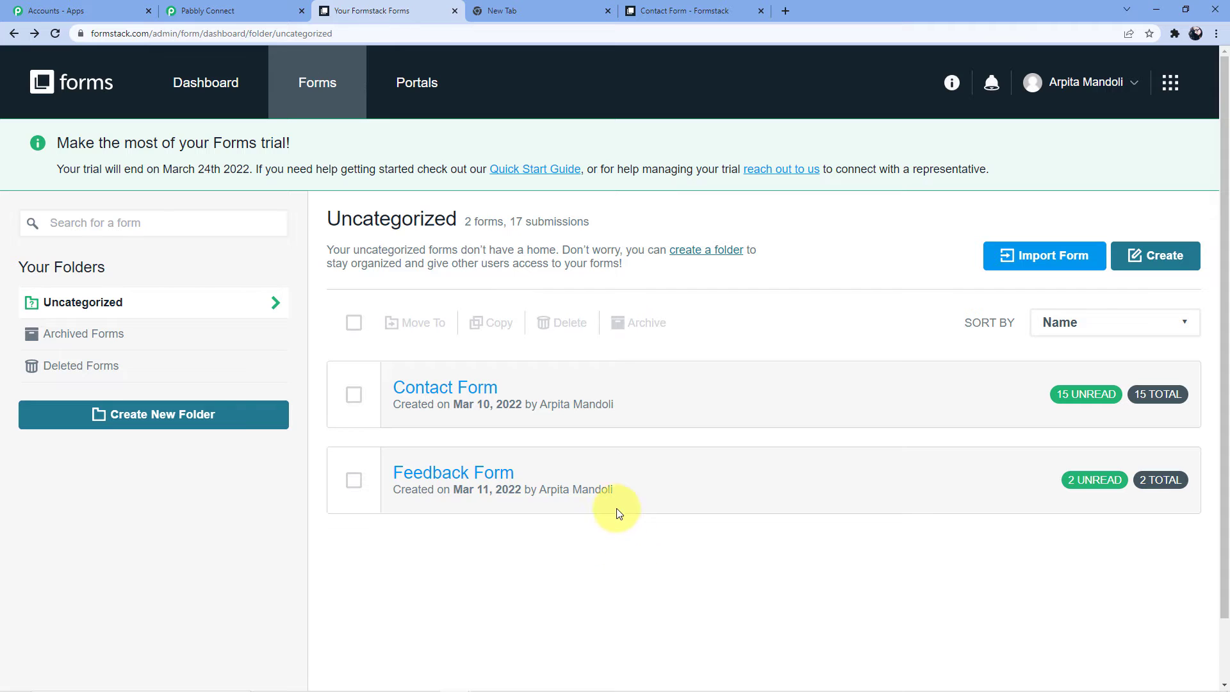
pyautogui.moveTo(459, 389)
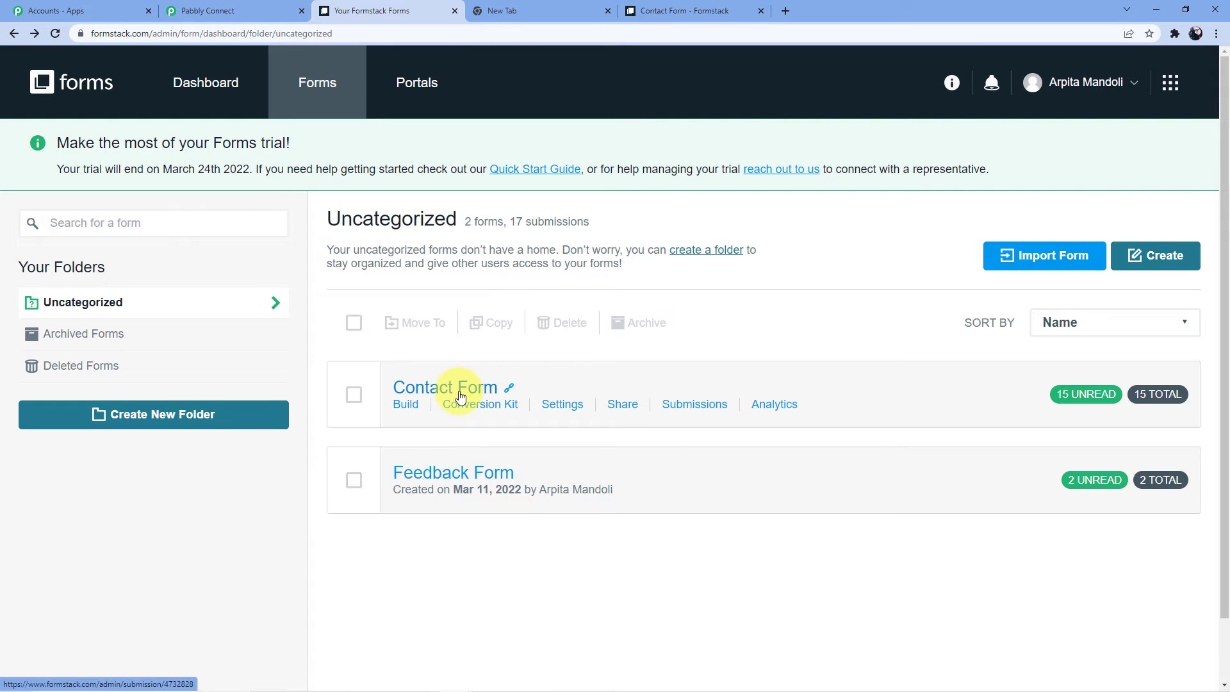
pyautogui.click(682, 11)
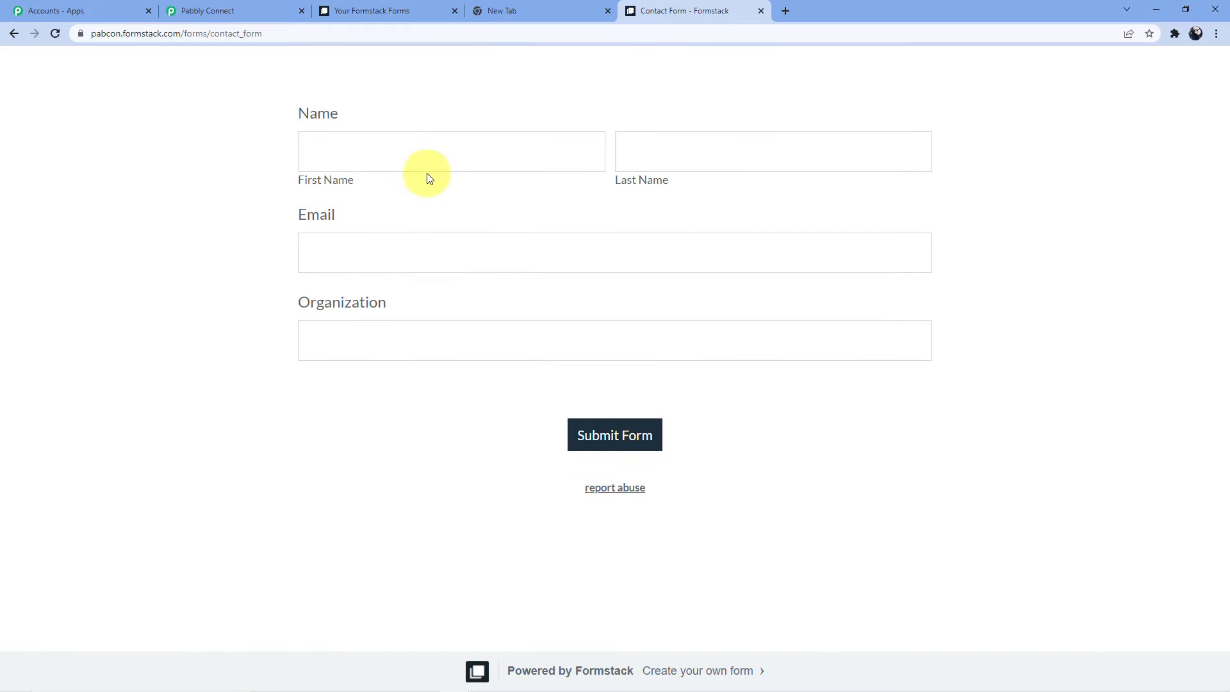
# Fill in a test first name, last name, e-mail and organization 'Pabbly Connect', then submit.
pyautogui.click(404, 162)
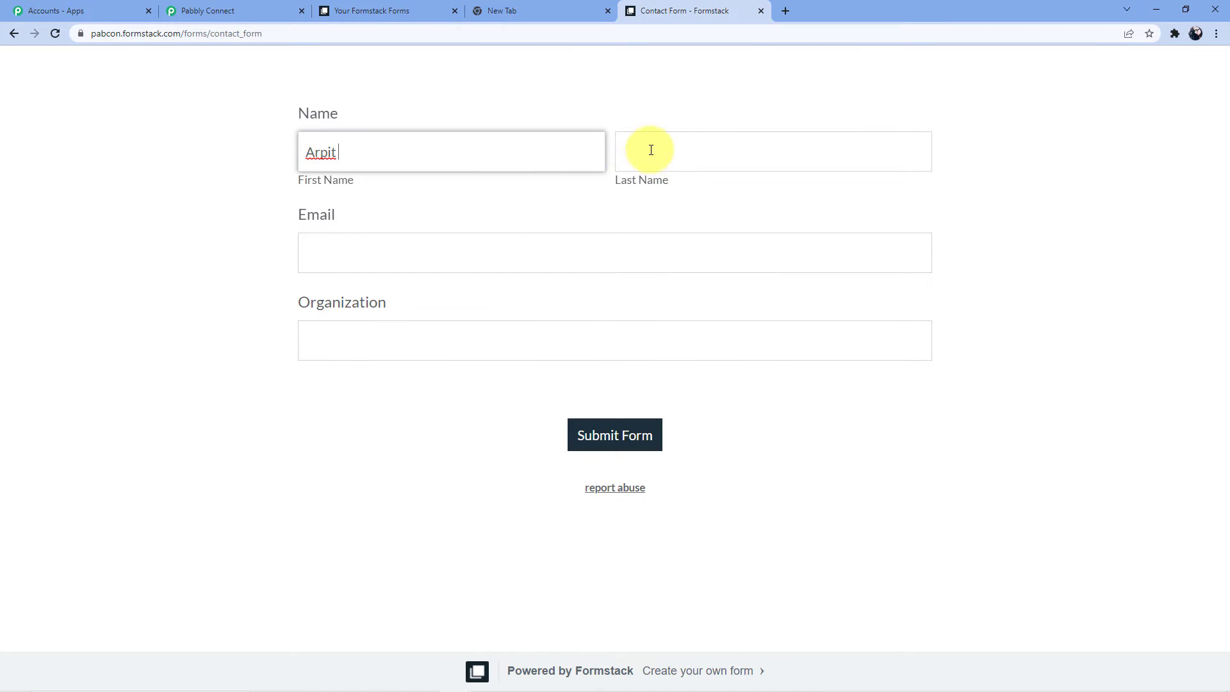
pyautogui.click(649, 149)
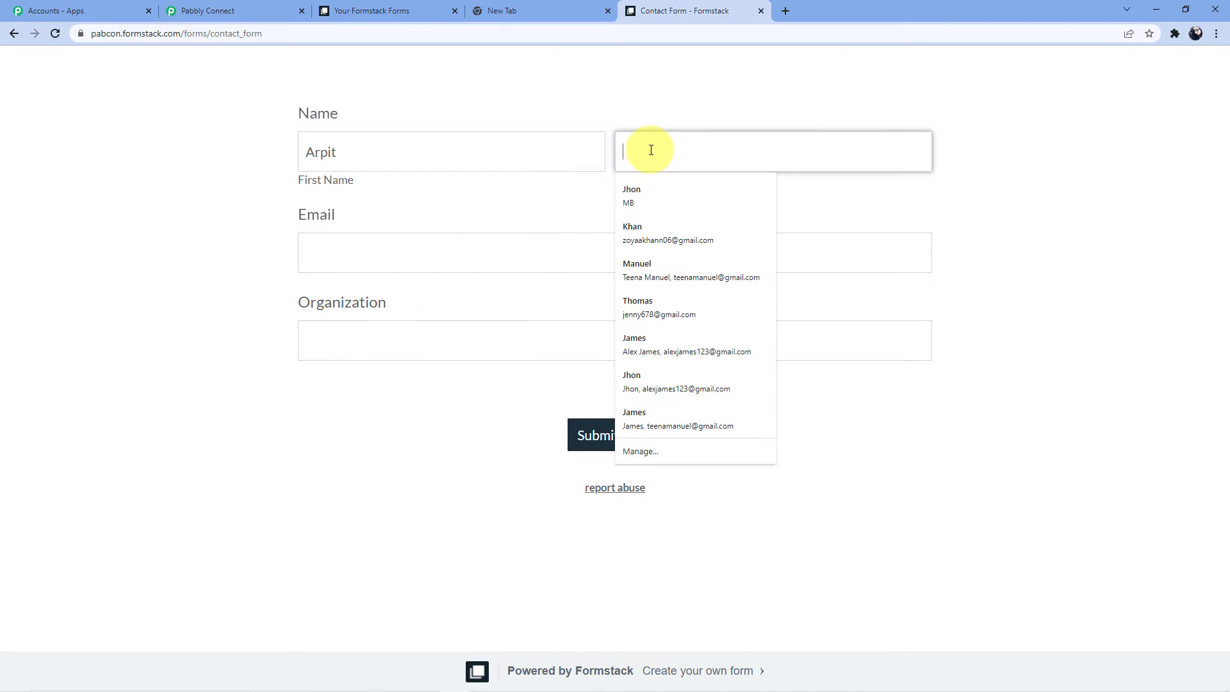
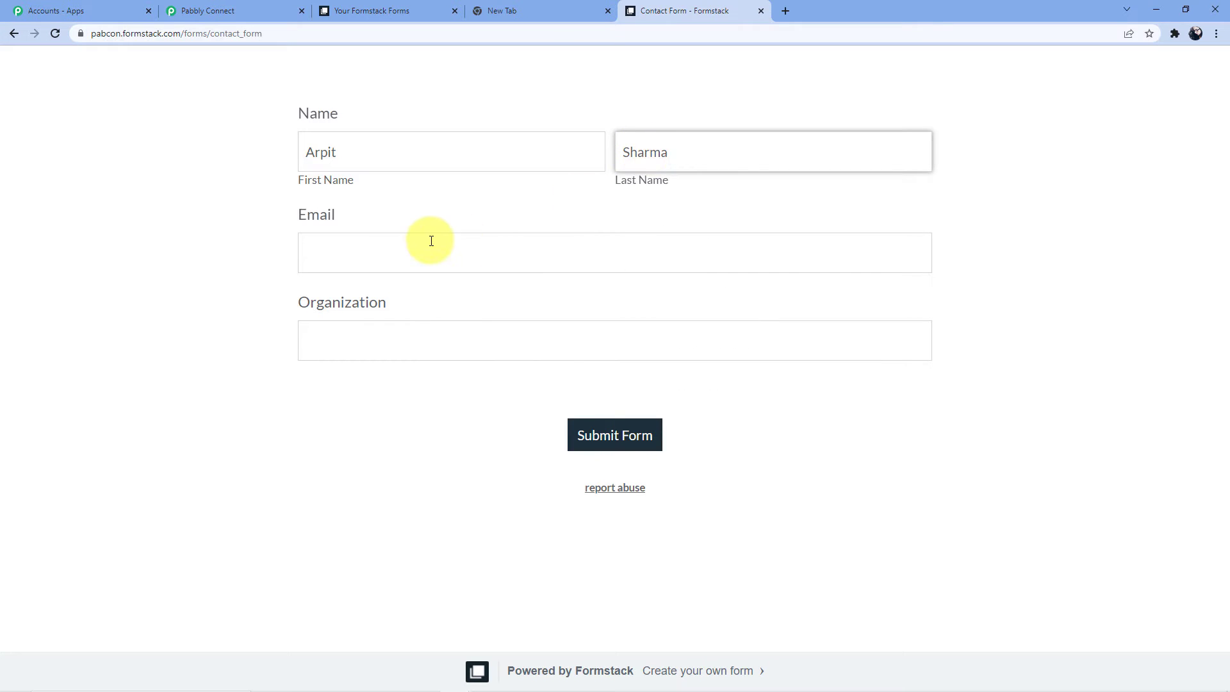
pyautogui.click(431, 241)
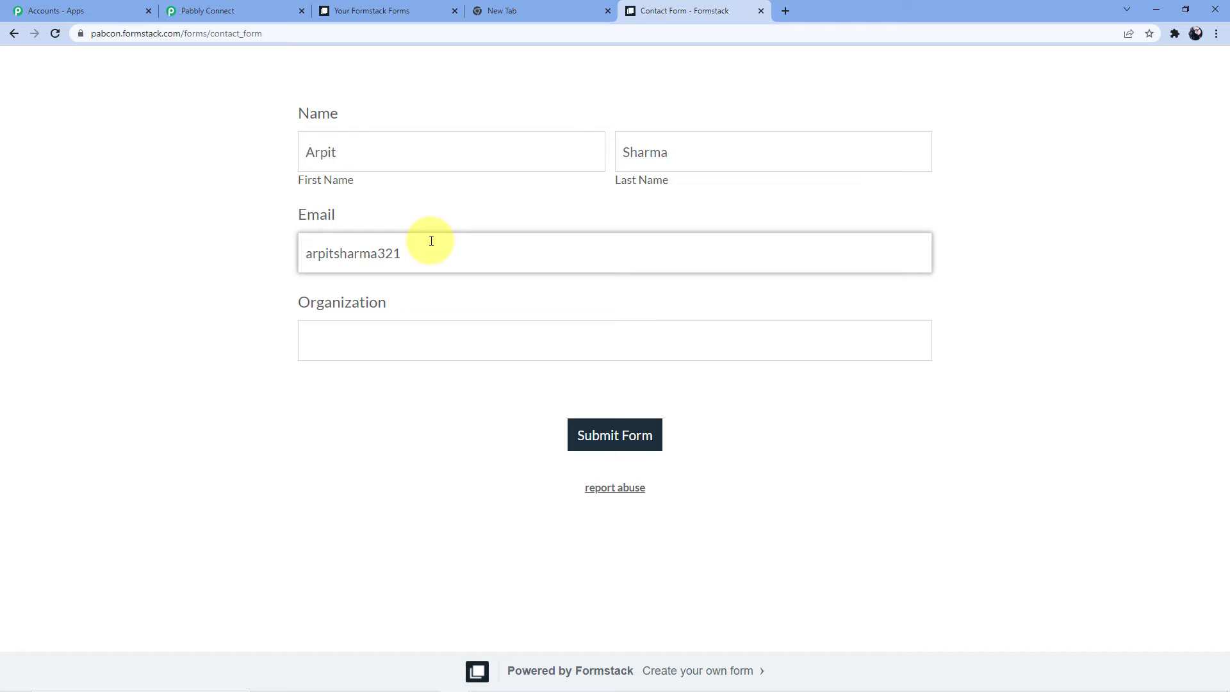
pyautogui.click(376, 344)
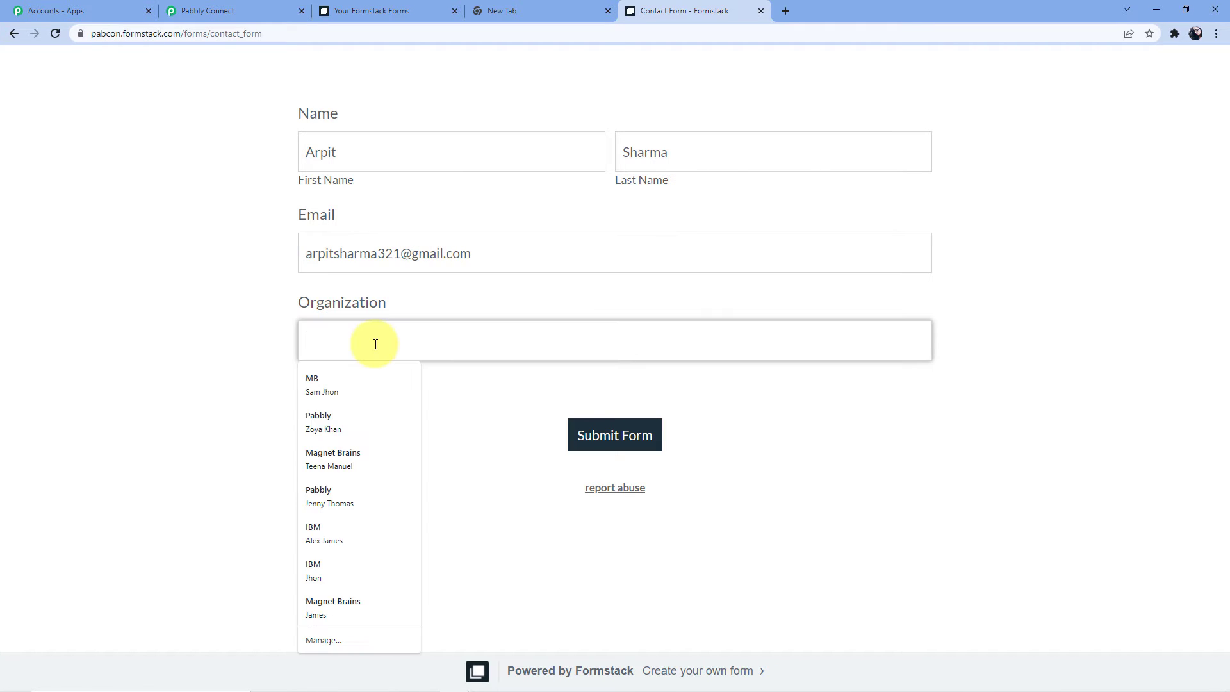
pyautogui.write('Pabbly Connect')
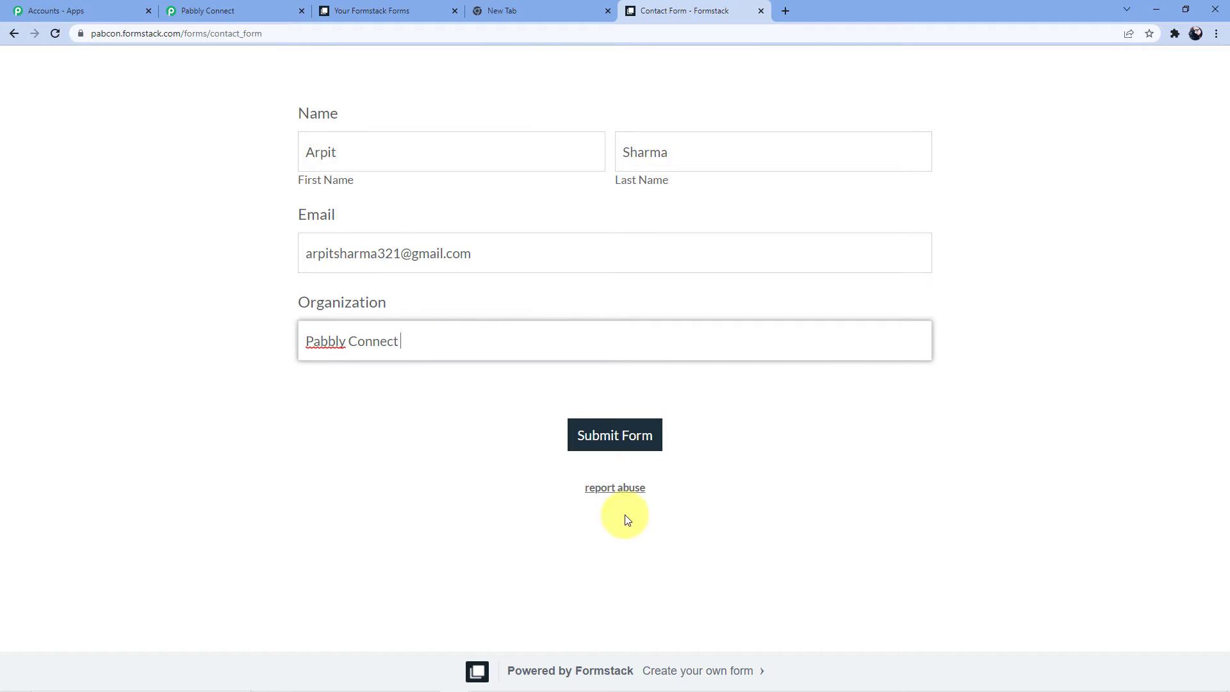
pyautogui.click(610, 434)
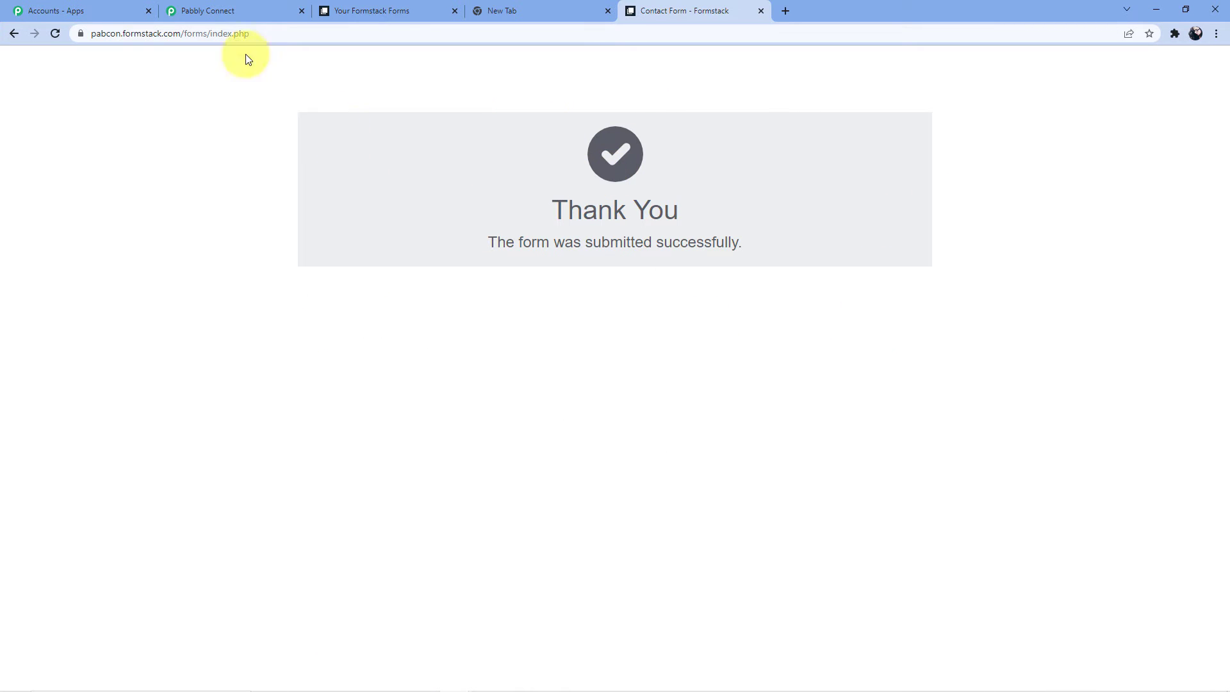
pyautogui.click(241, 10)
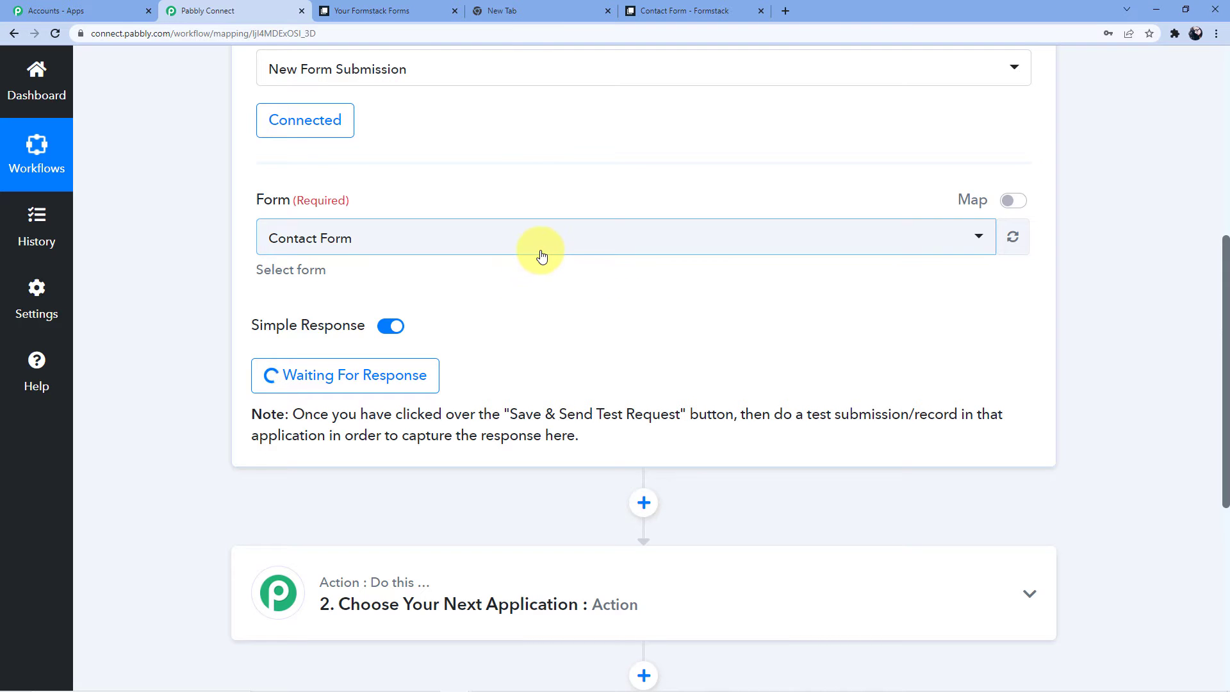
# Review the captured first name, last name and e-mail values in the Response Received list.
pyautogui.scroll(-3, 541, 255)
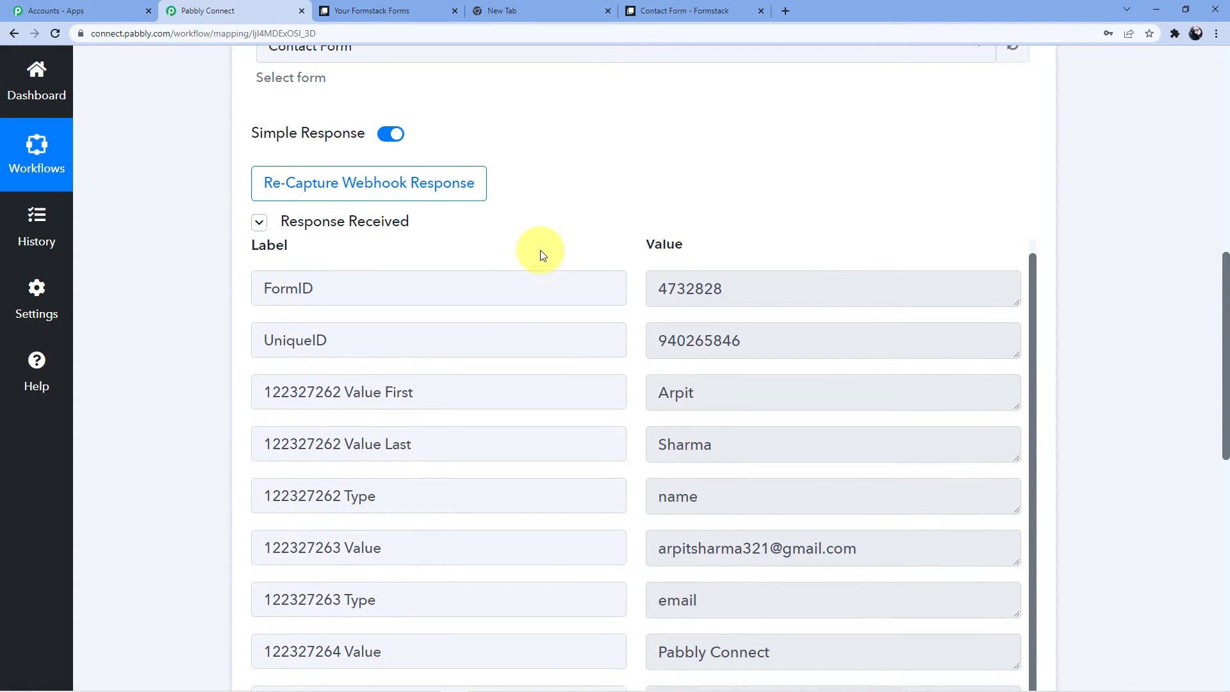
pyautogui.scroll(-1, 608, 306)
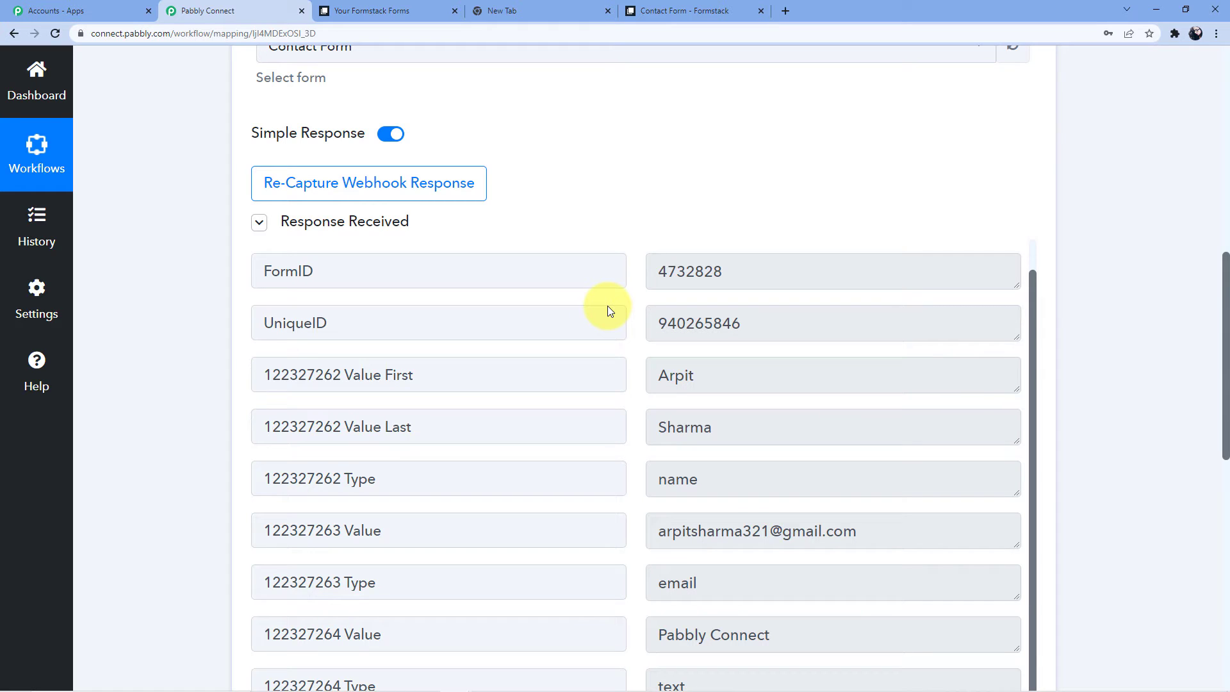
pyautogui.scroll(1, 608, 305)
pyautogui.scroll(5, 524, 163)
pyautogui.scroll(-7, 471, 247)
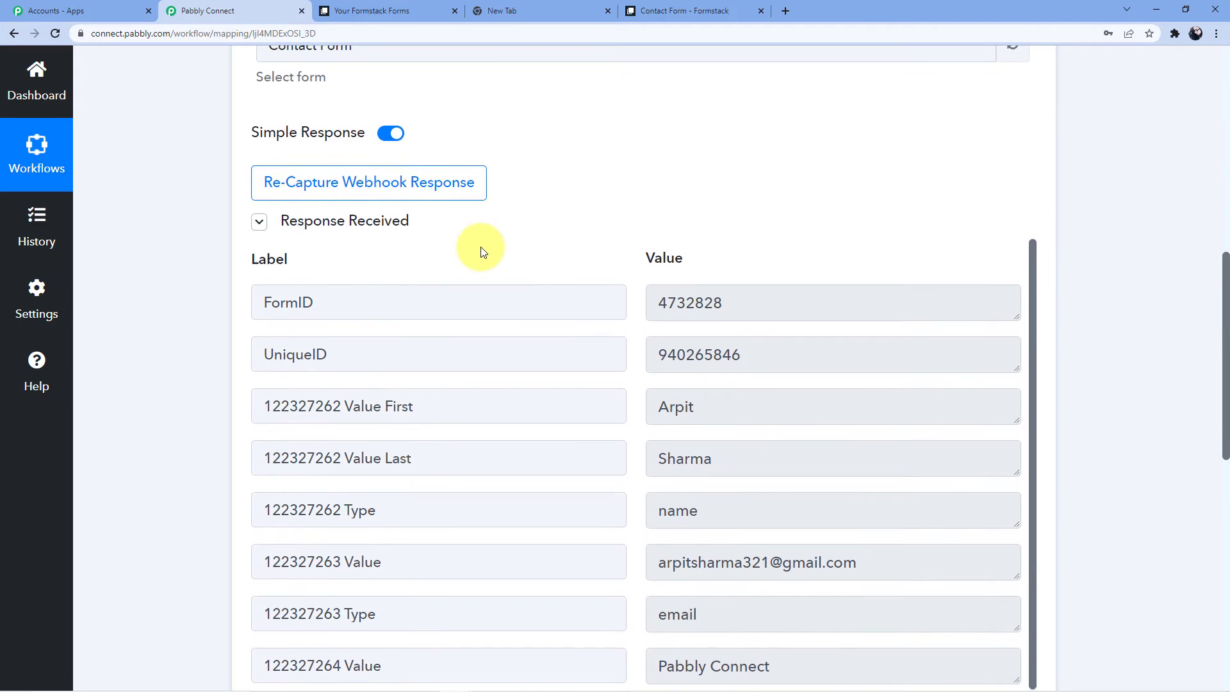
pyautogui.doubleClick(661, 282)
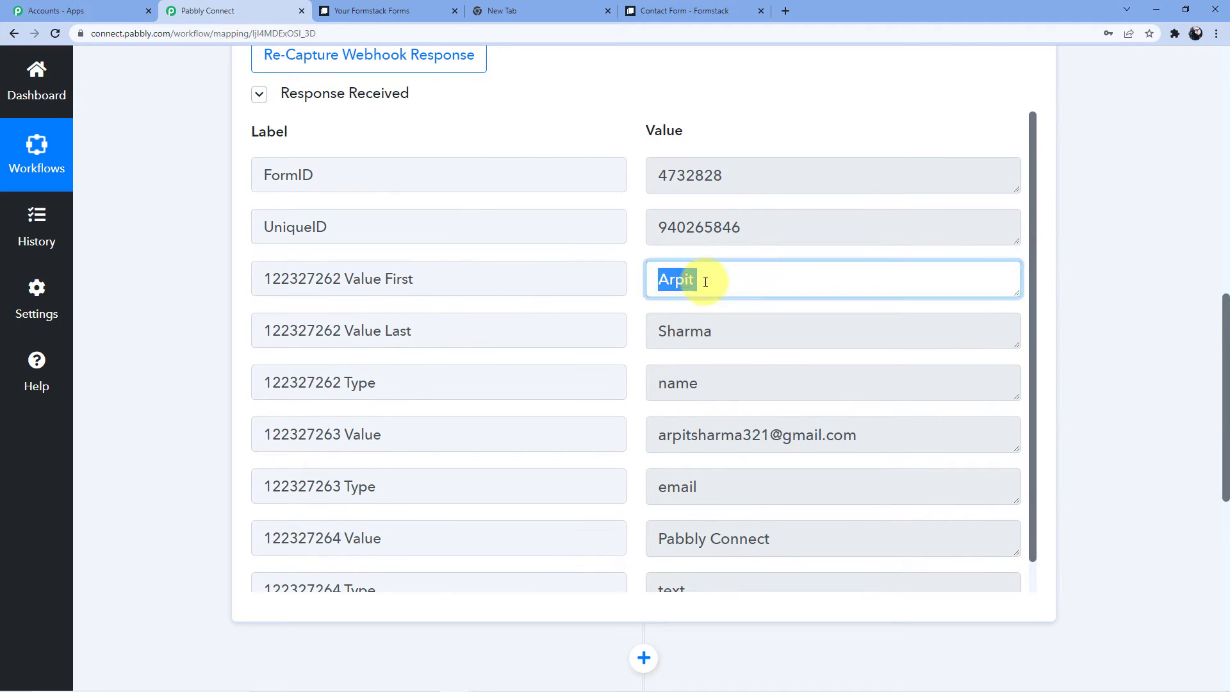
pyautogui.doubleClick(663, 331)
pyautogui.scroll(-1, 679, 346)
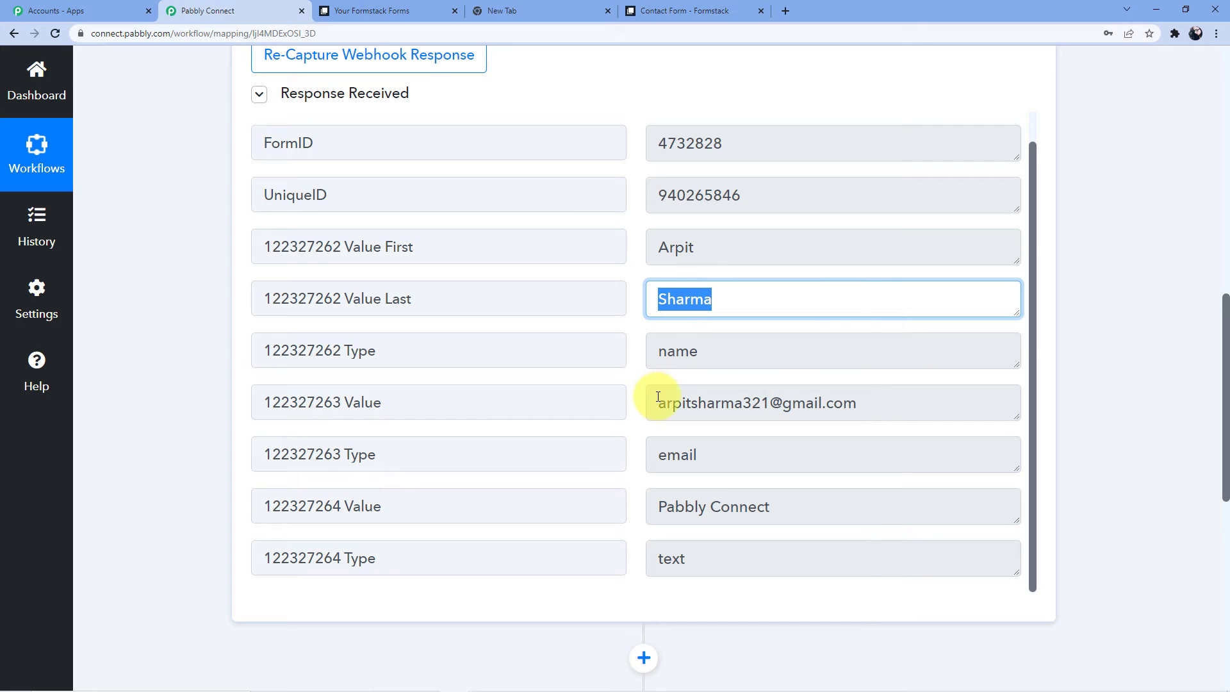
pyautogui.moveTo(658, 397); pyautogui.dragTo(869, 402)
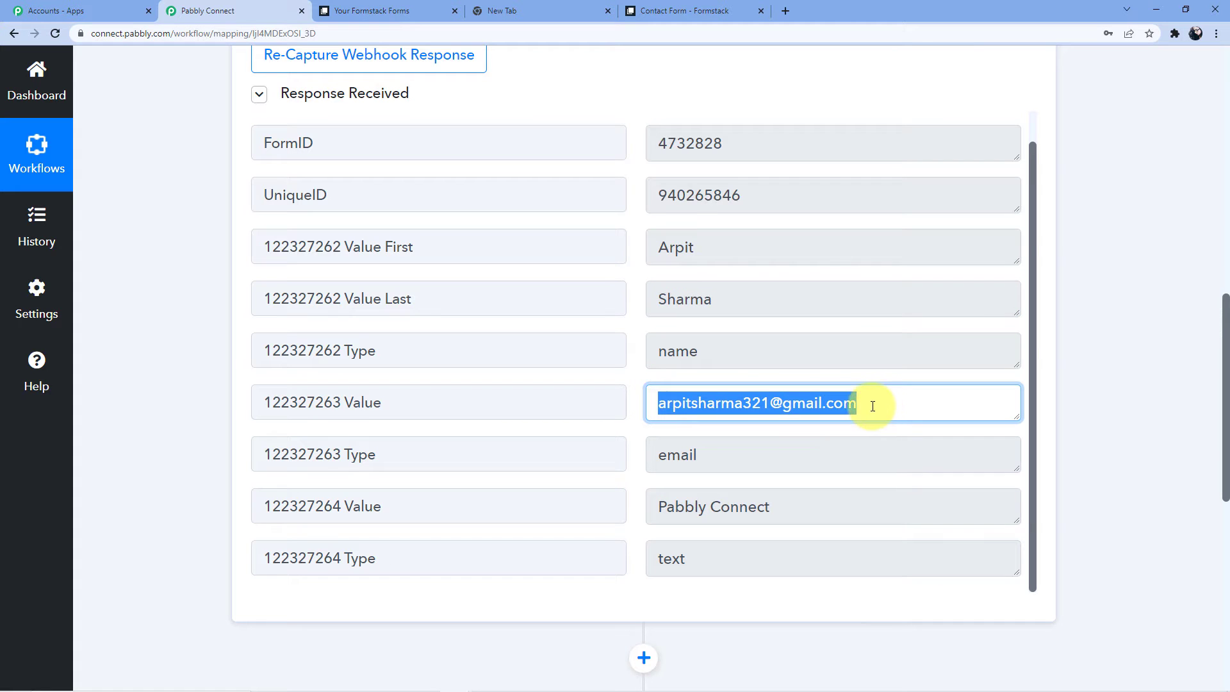
pyautogui.click(1097, 271)
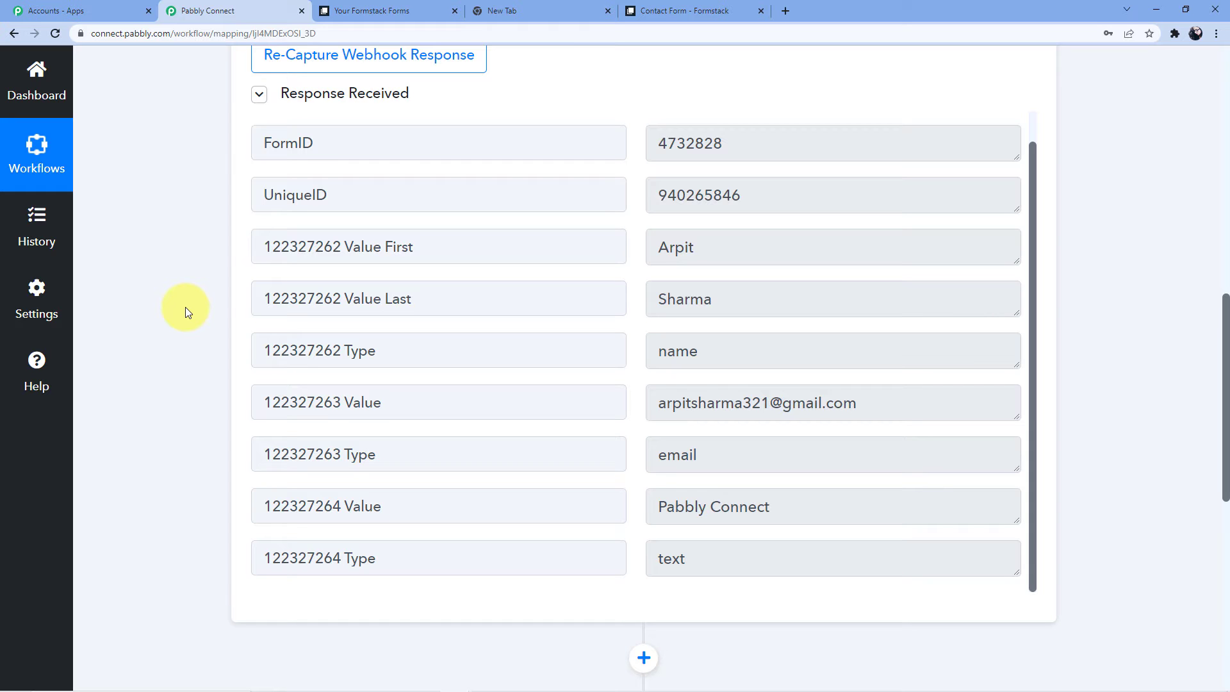
# Choose HighLevel as the app for the workflow's action step.
pyautogui.scroll(-7, 186, 312)
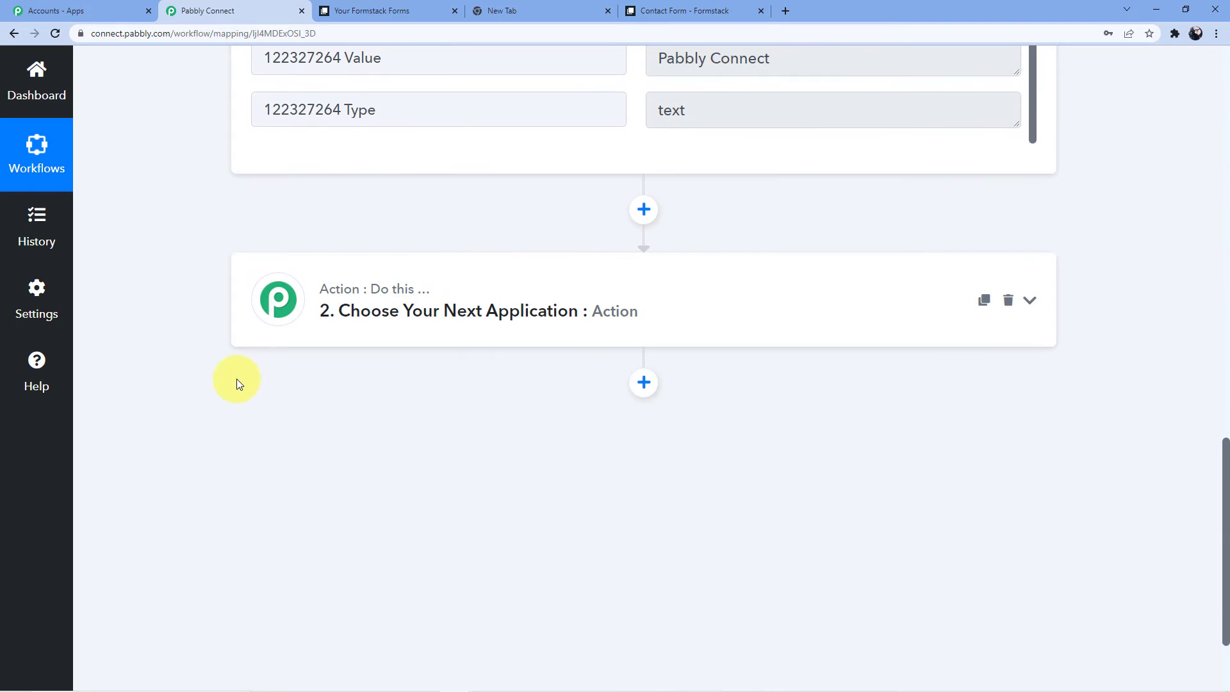
pyautogui.click(388, 336)
pyautogui.click(378, 411)
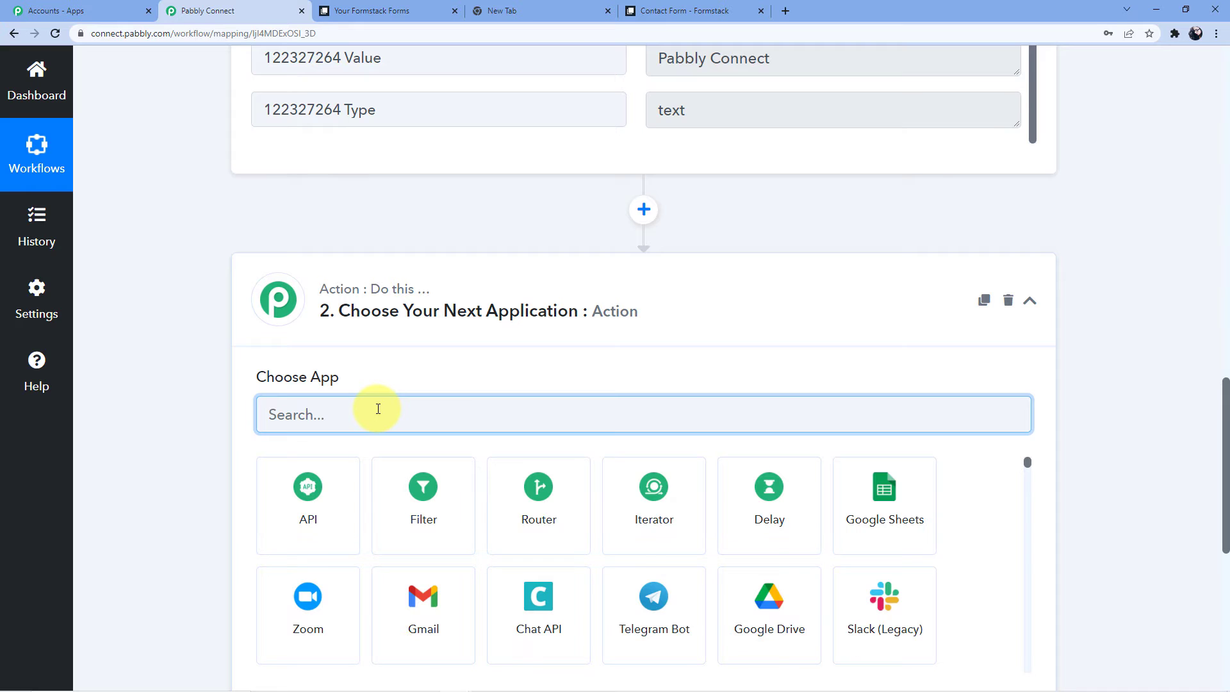
pyautogui.write('GON')
pyautogui.press('BackSpace')
pyautogui.press('BackSpace')
pyautogui.press('BackSpace')
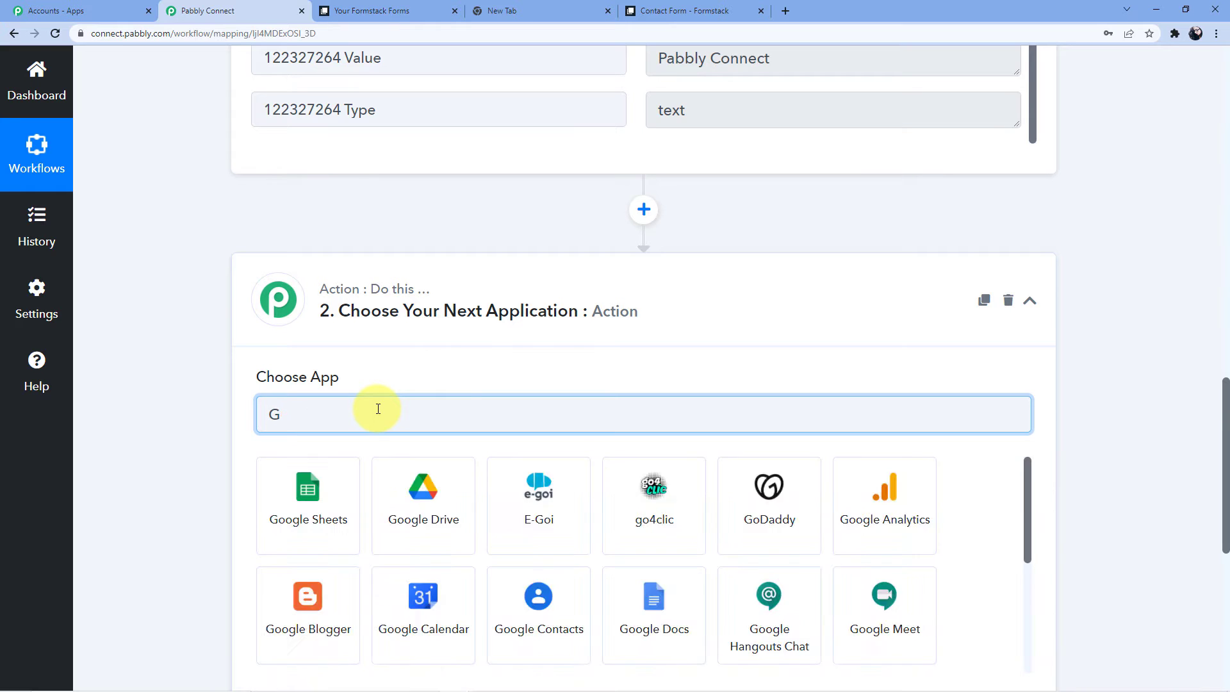
pyautogui.write('High')
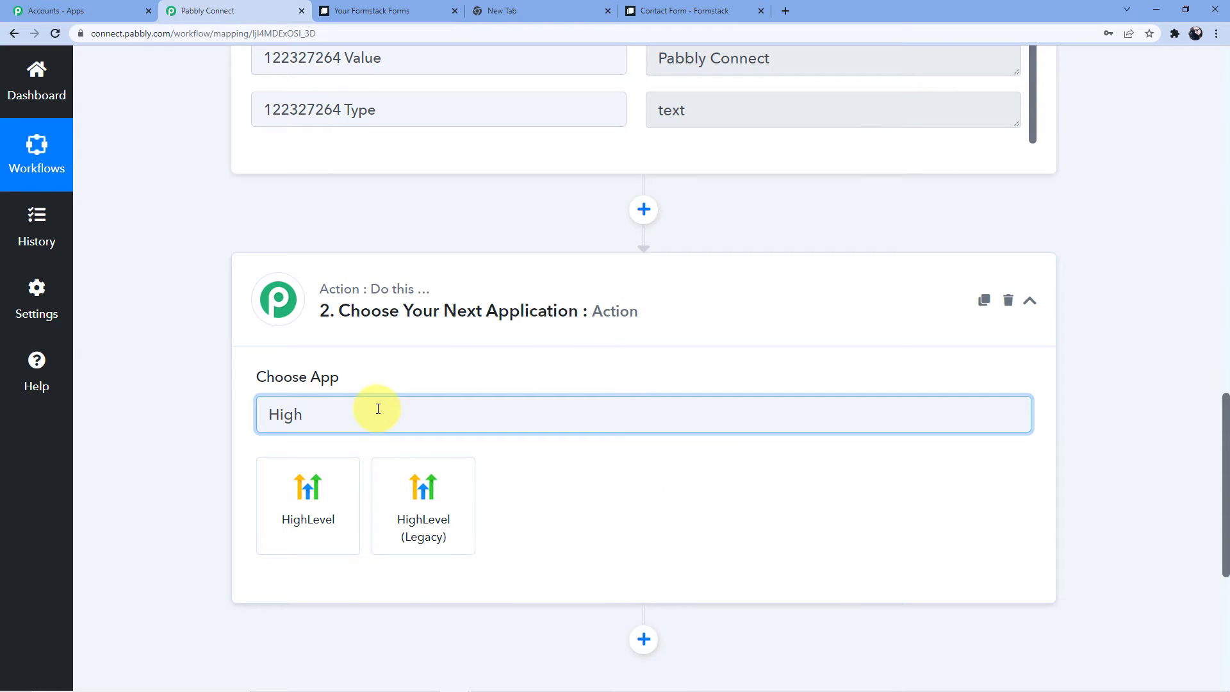
pyautogui.click(330, 505)
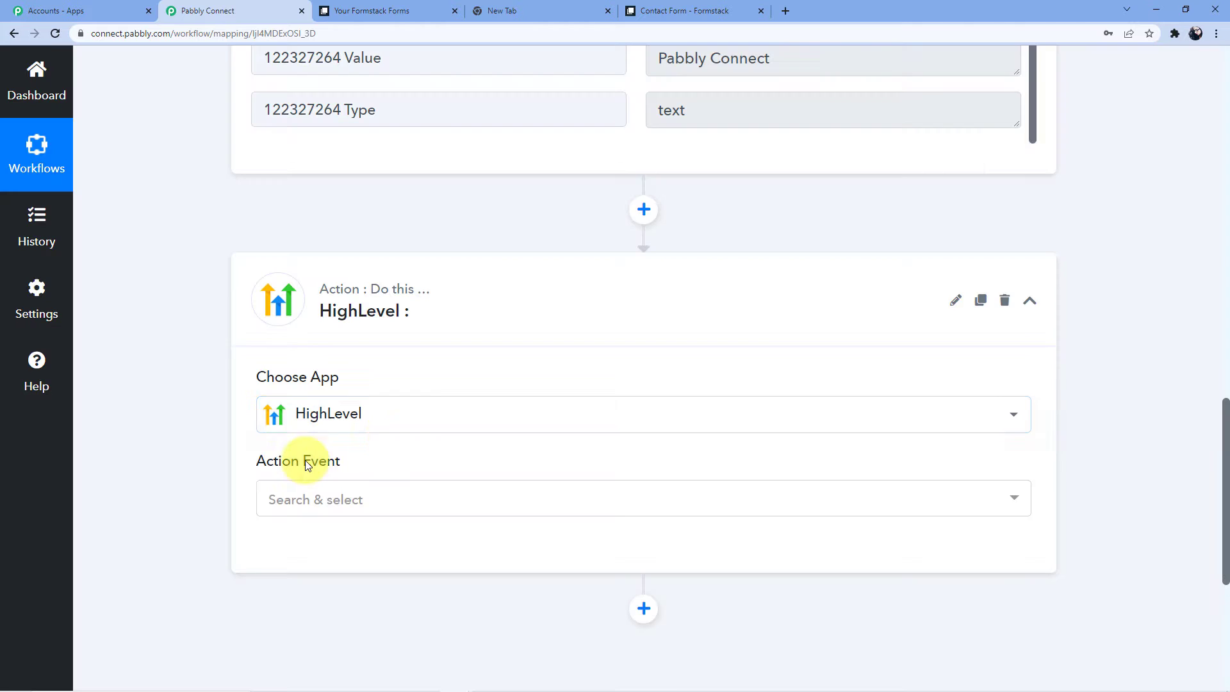
# Set the action event to Create Contact and add a new HighLevel connection.
pyautogui.click(324, 496)
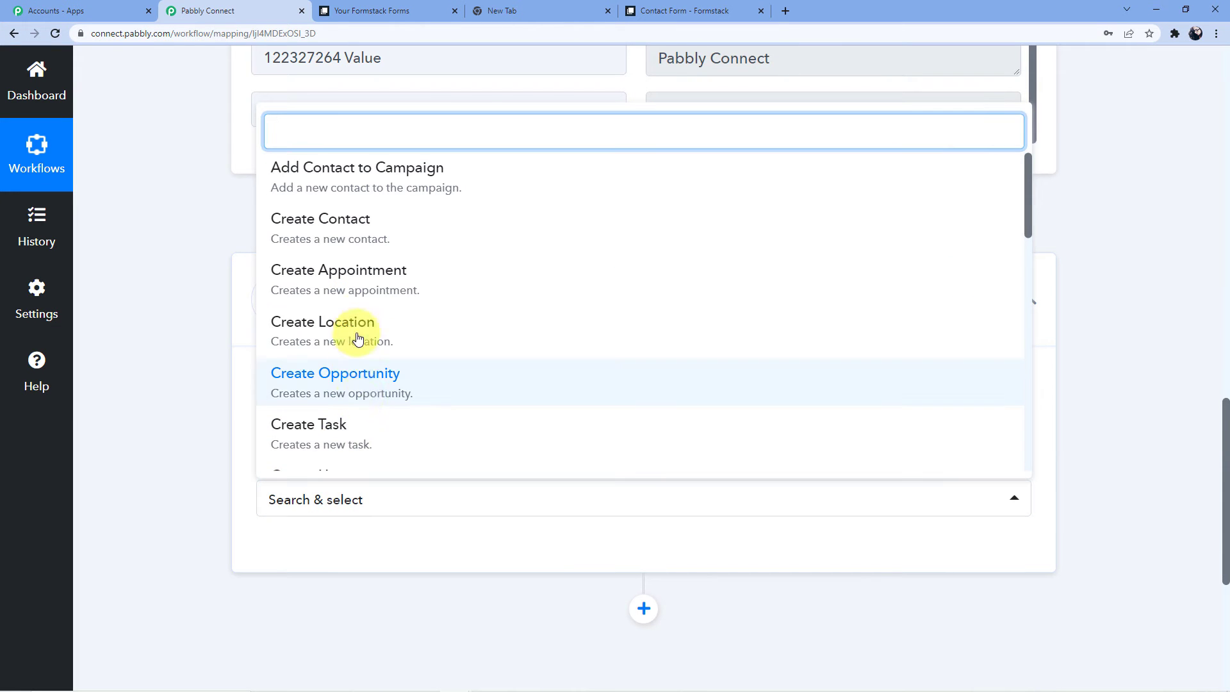
pyautogui.click(355, 238)
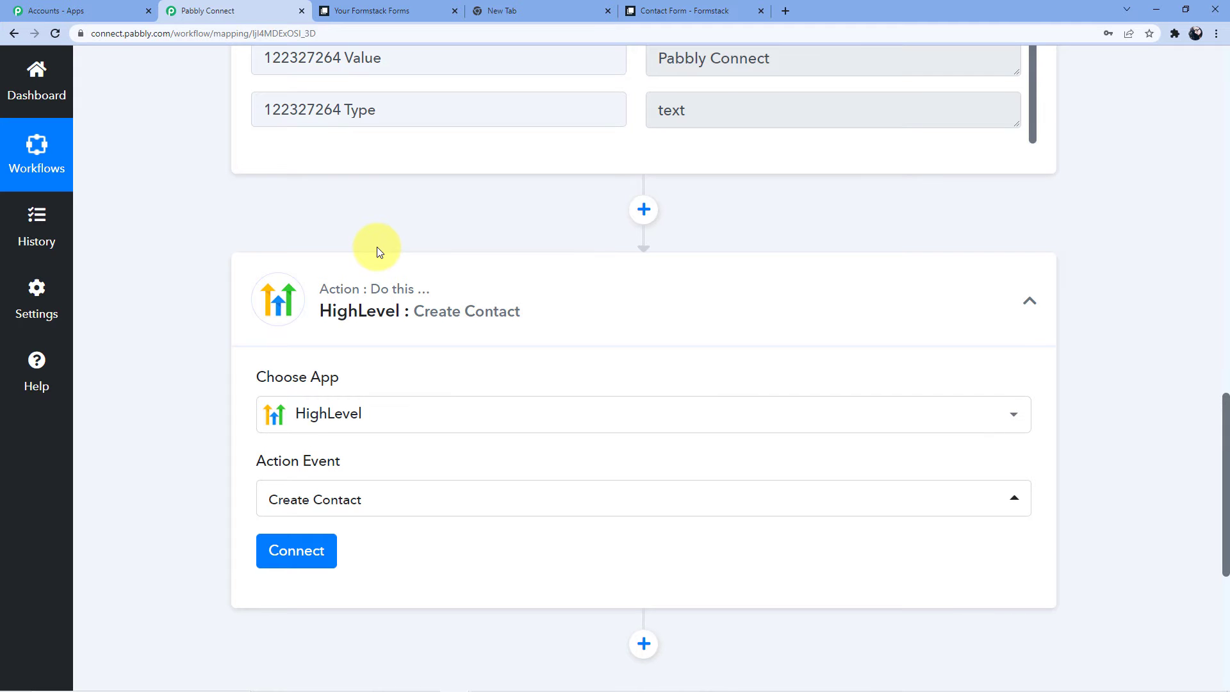
pyautogui.scroll(-3, 402, 386)
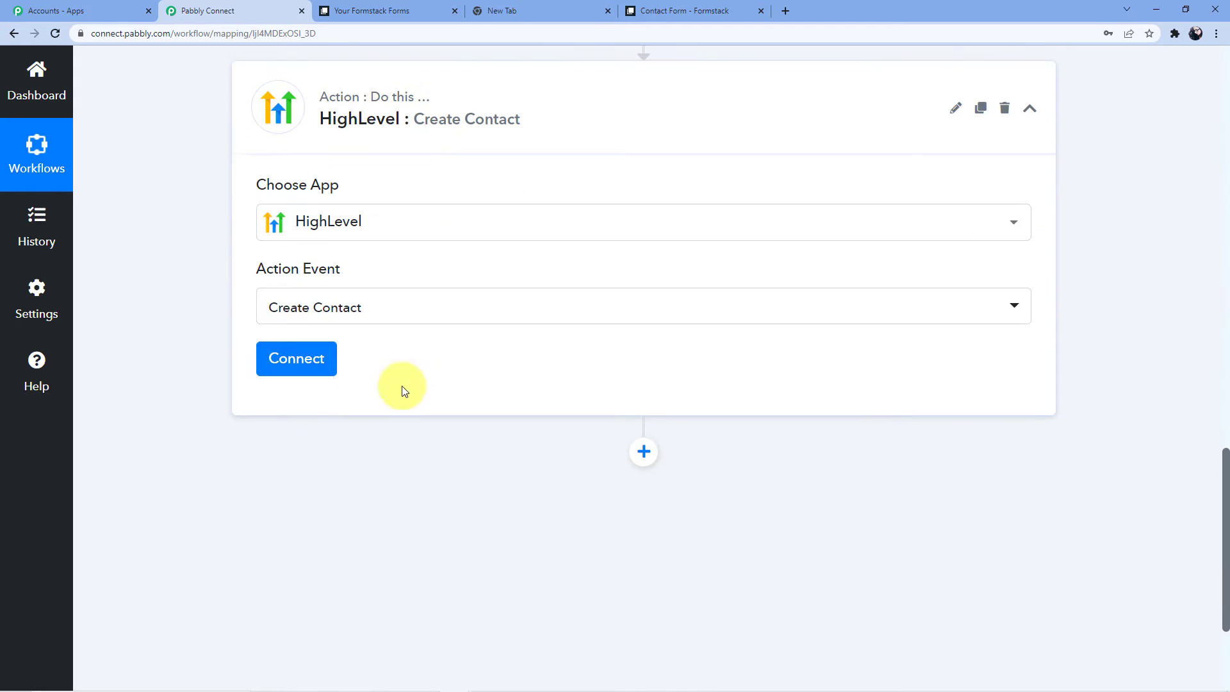
pyautogui.click(308, 373)
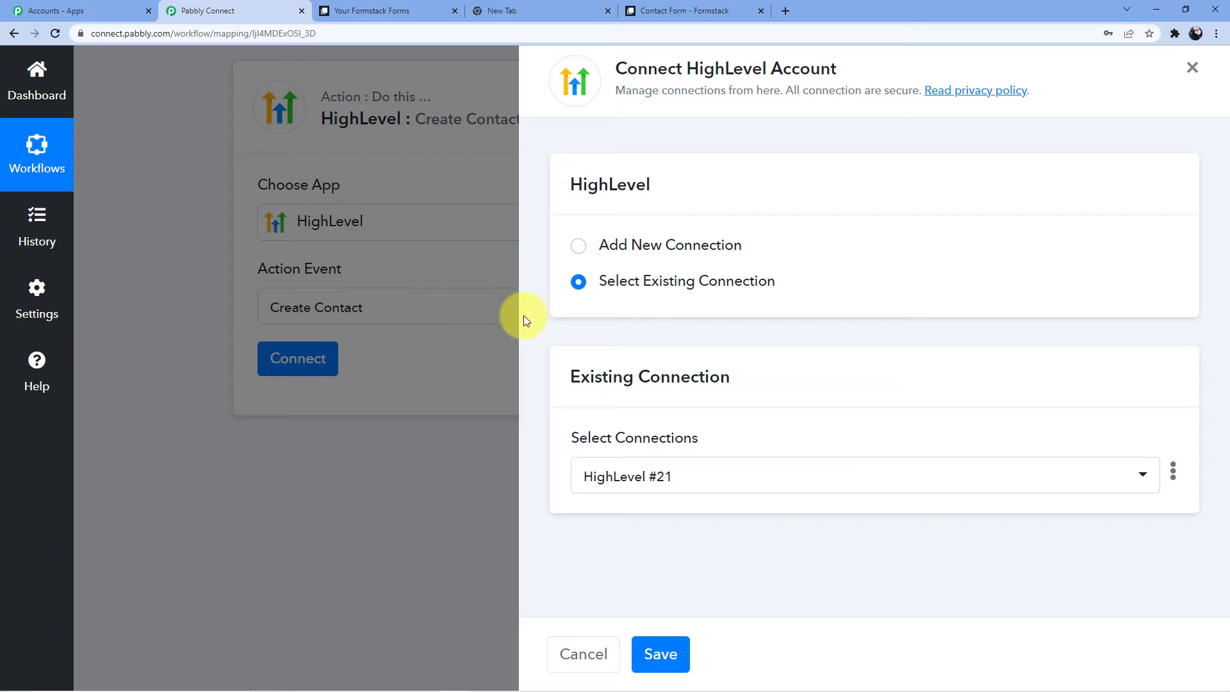
pyautogui.click(640, 243)
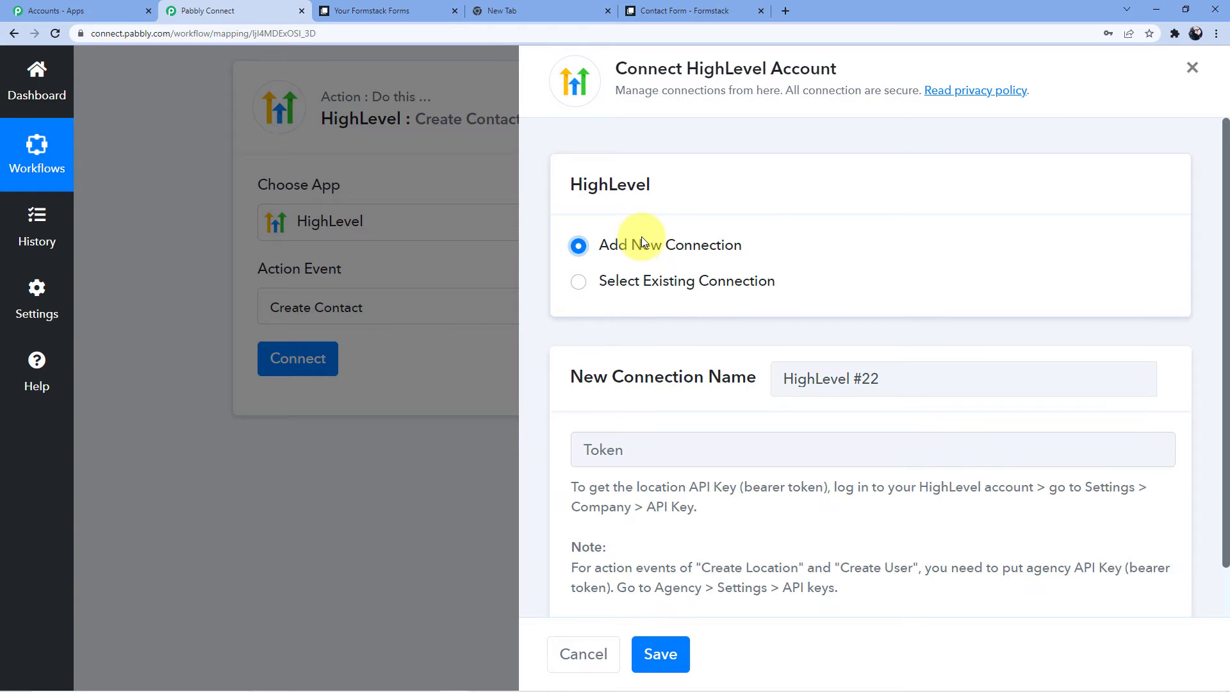
pyautogui.scroll(-1, 647, 234)
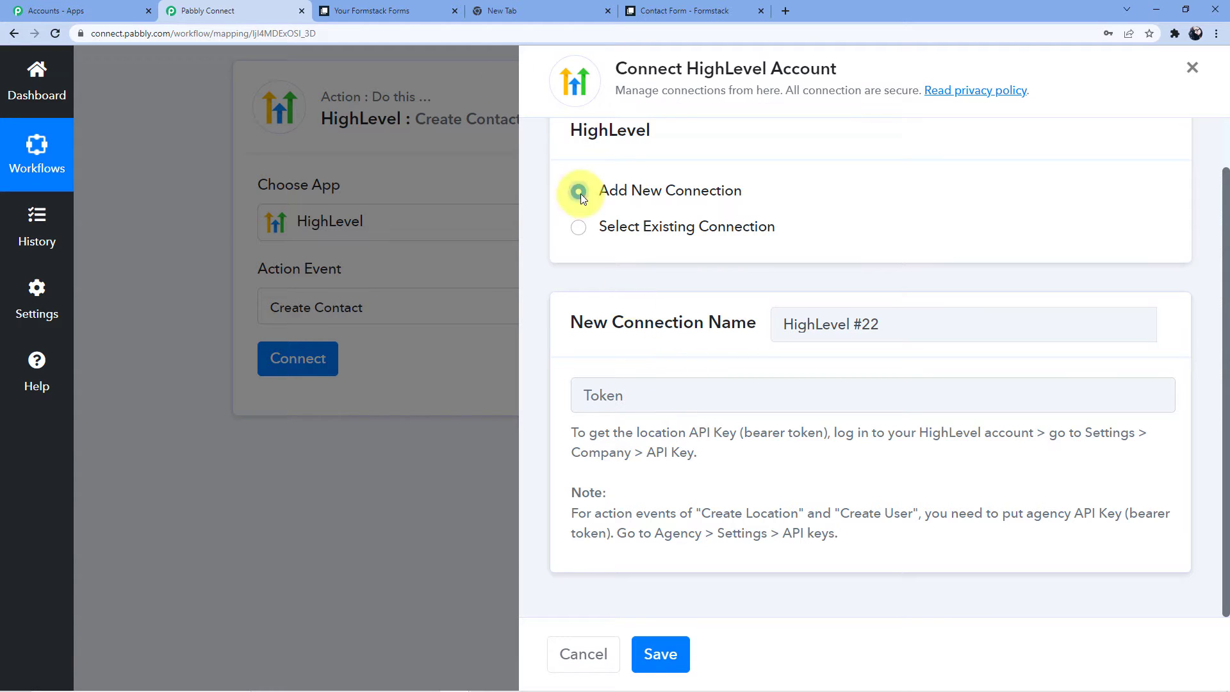
# Open gohighlevel.com in a new tab, view its sub-account list, then return to Pabbly.
pyautogui.click(563, 8)
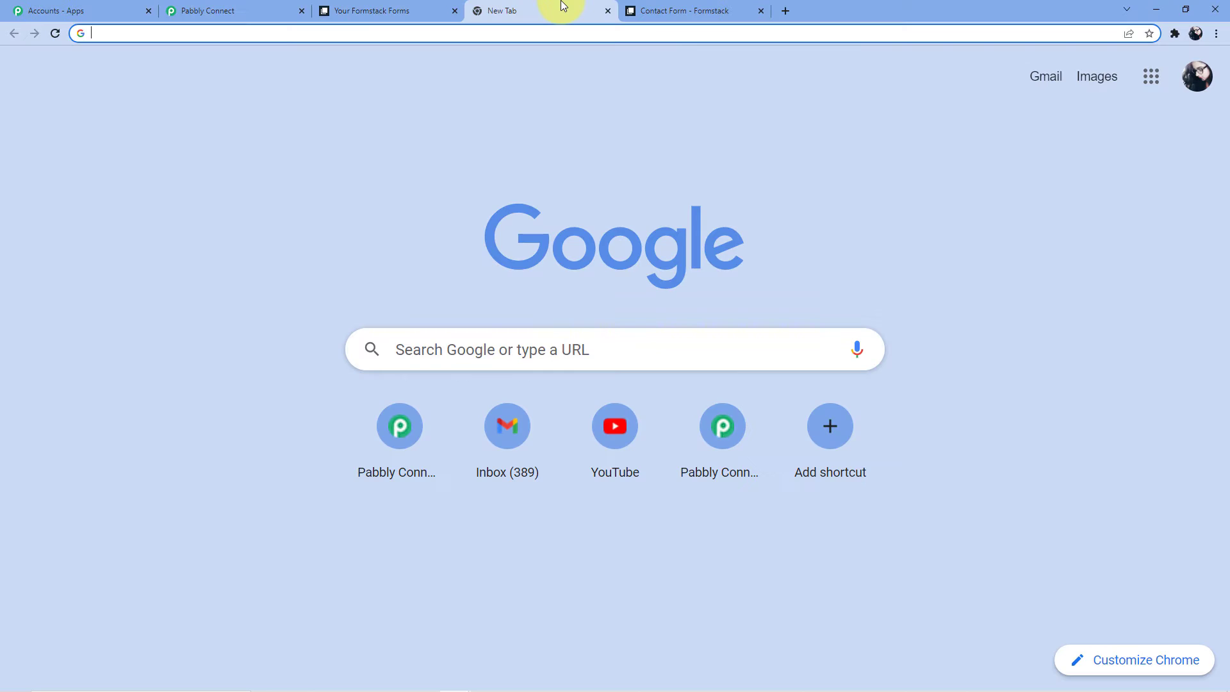
pyautogui.click(674, 8)
pyautogui.click(785, 11)
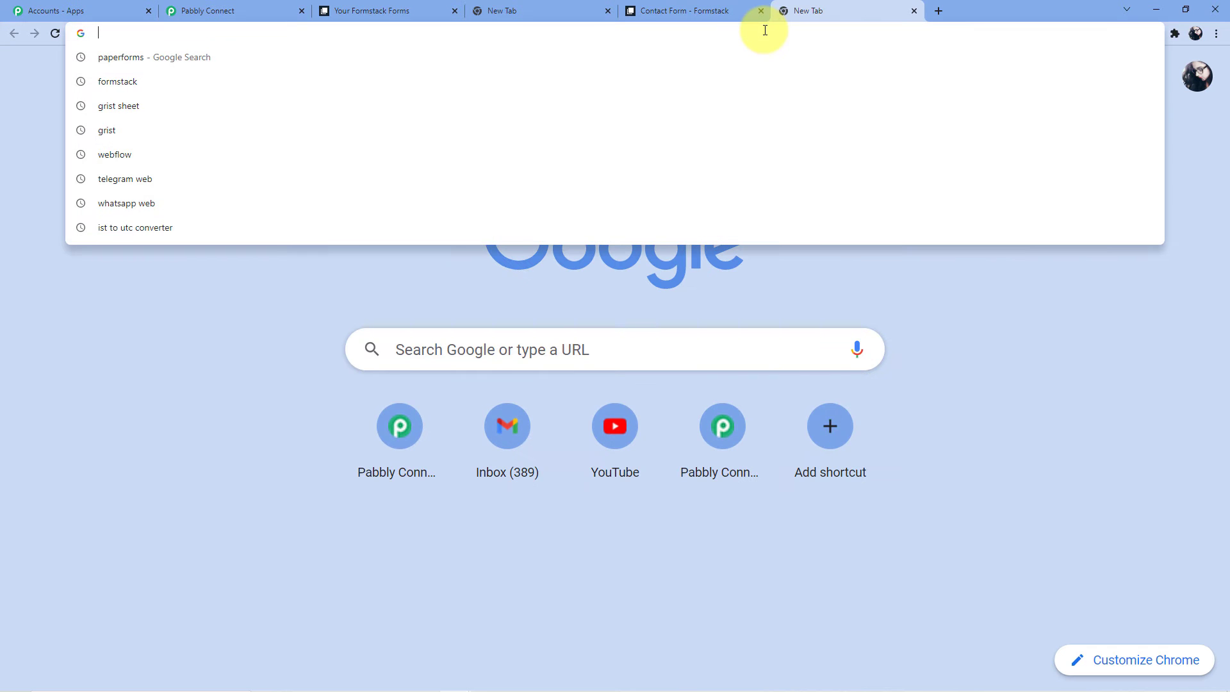
pyautogui.write('GoHighleve')
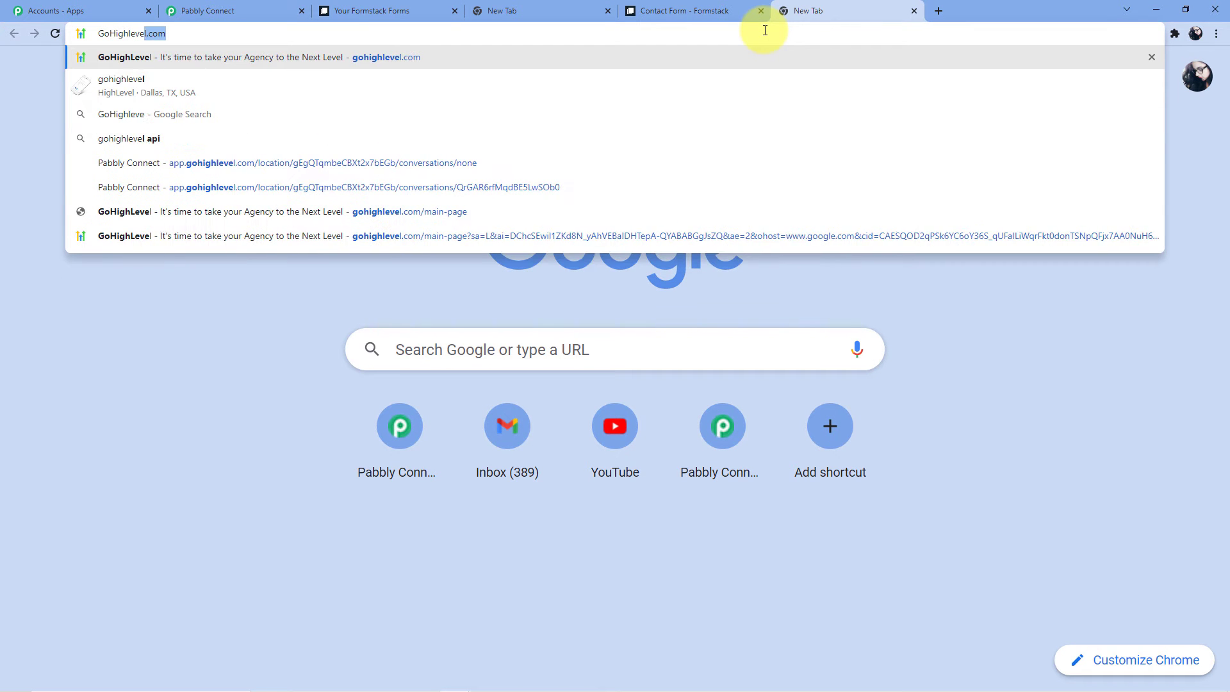
pyautogui.press('Return')
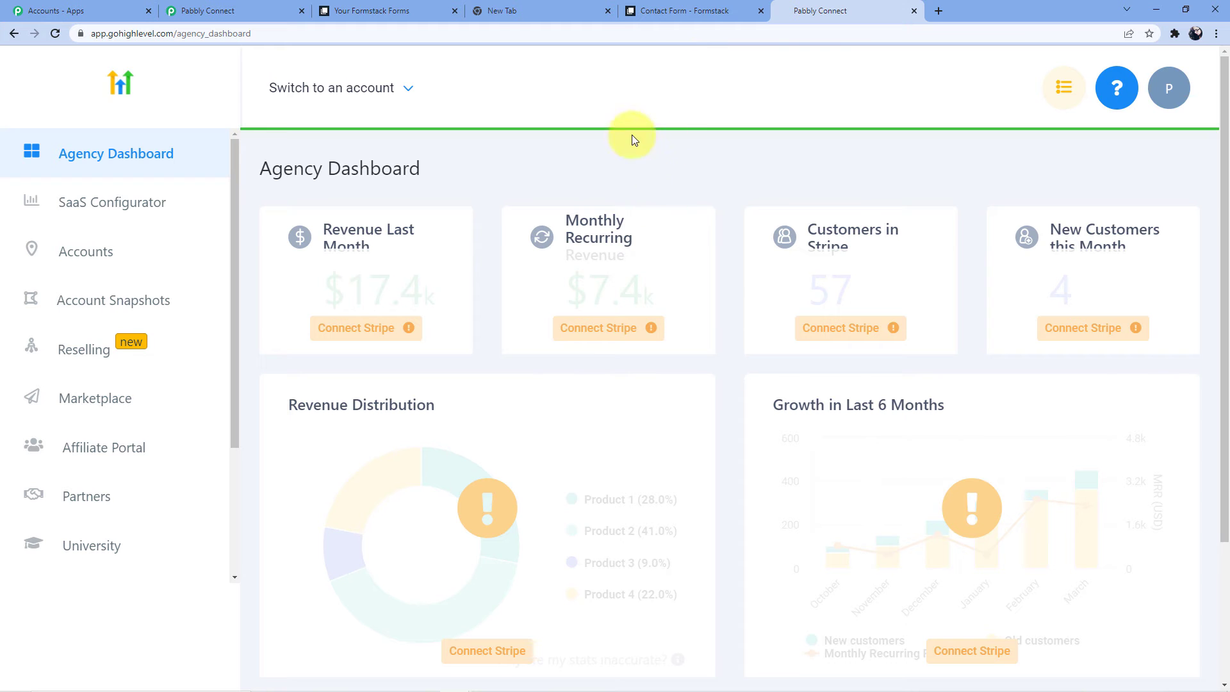
pyautogui.click(396, 88)
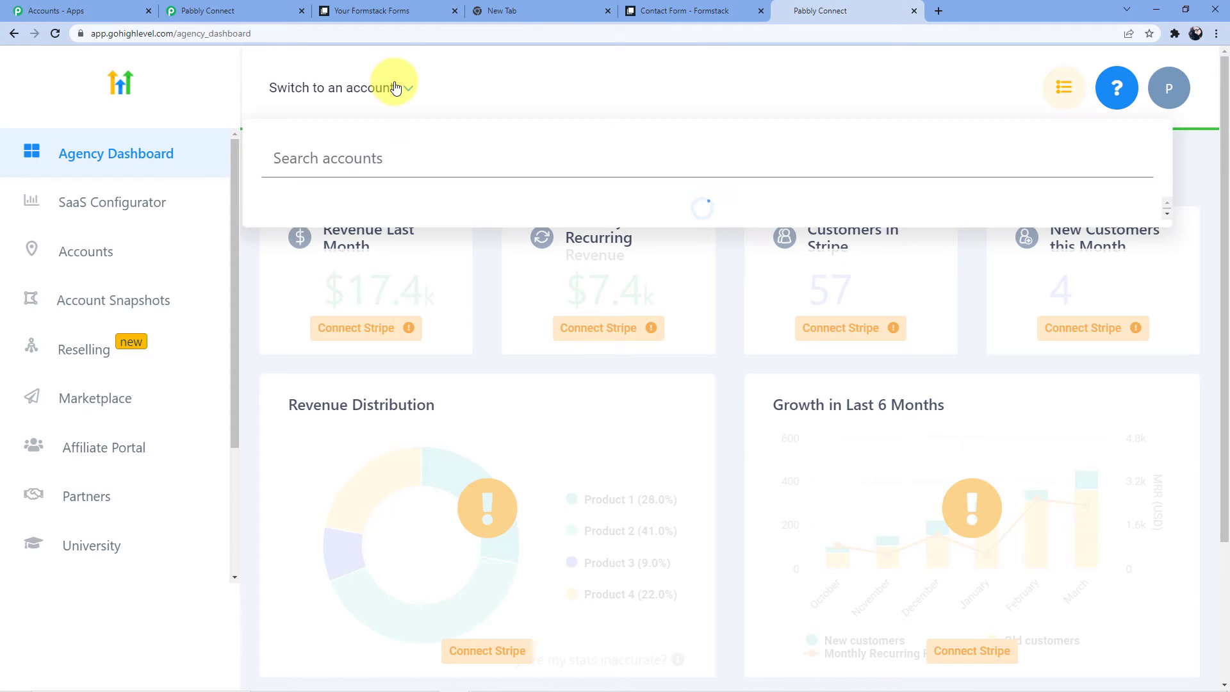
pyautogui.scroll(-2, 351, 406)
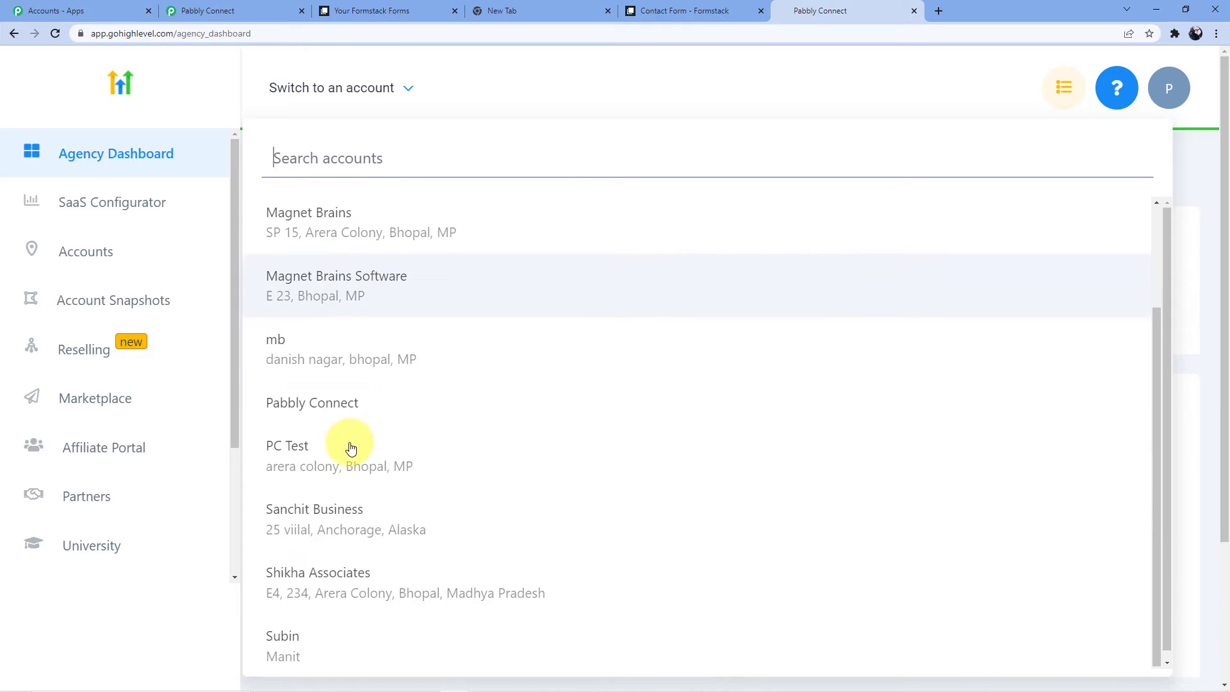
pyautogui.scroll(2, 348, 444)
pyautogui.click(254, 6)
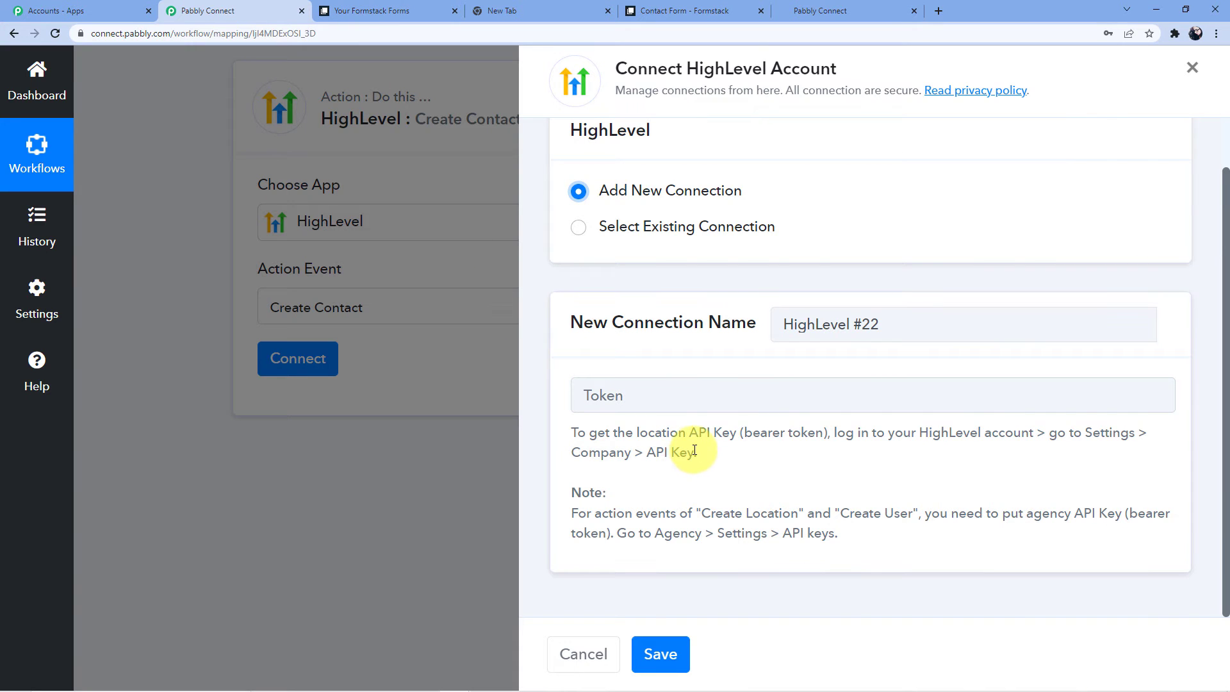
pyautogui.moveTo(702, 513); pyautogui.dragTo(916, 510)
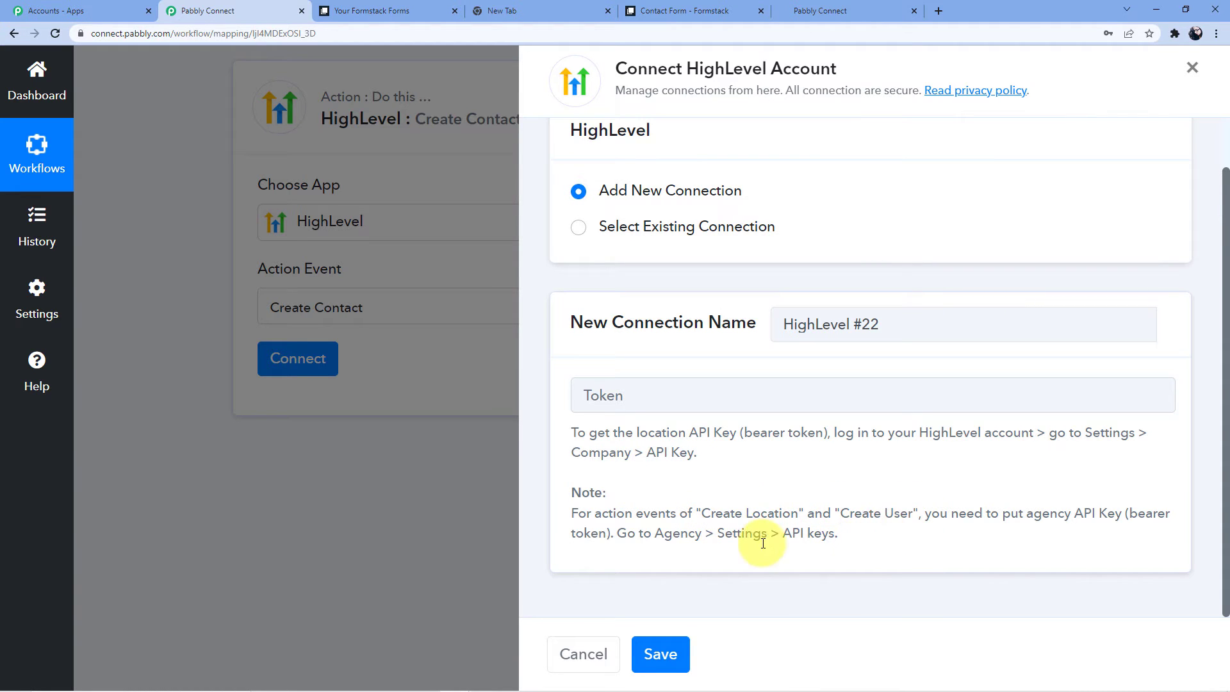
pyautogui.moveTo(613, 535); pyautogui.dragTo(835, 536)
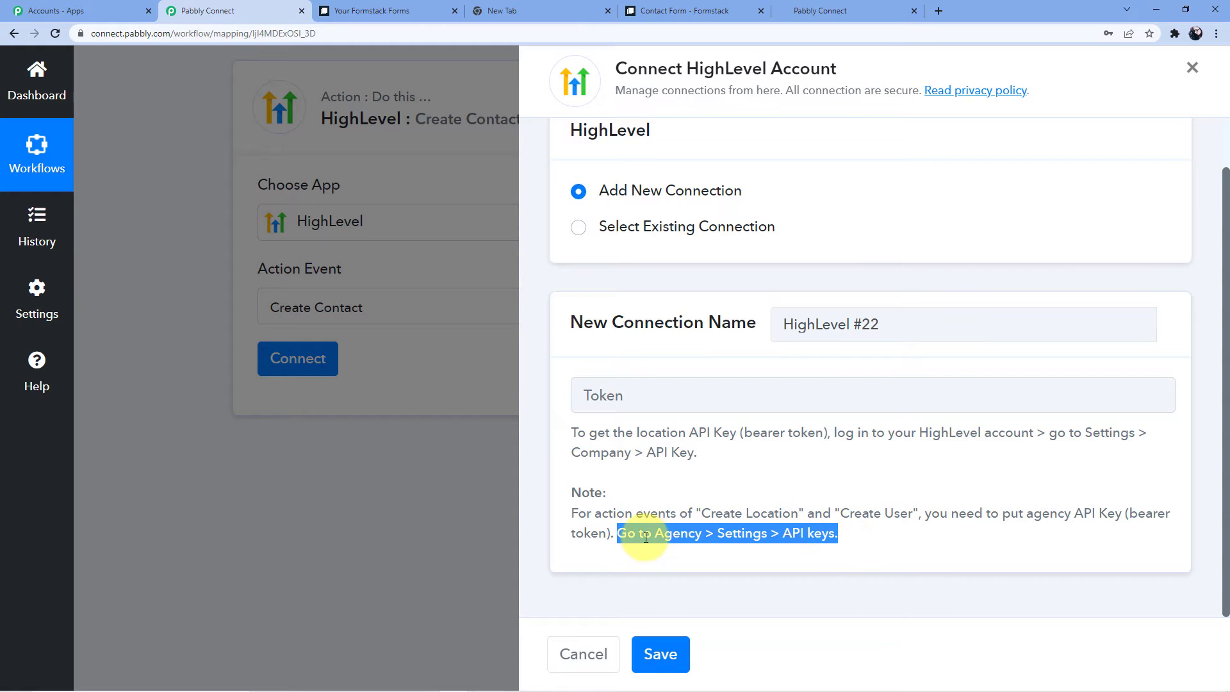
pyautogui.click(720, 482)
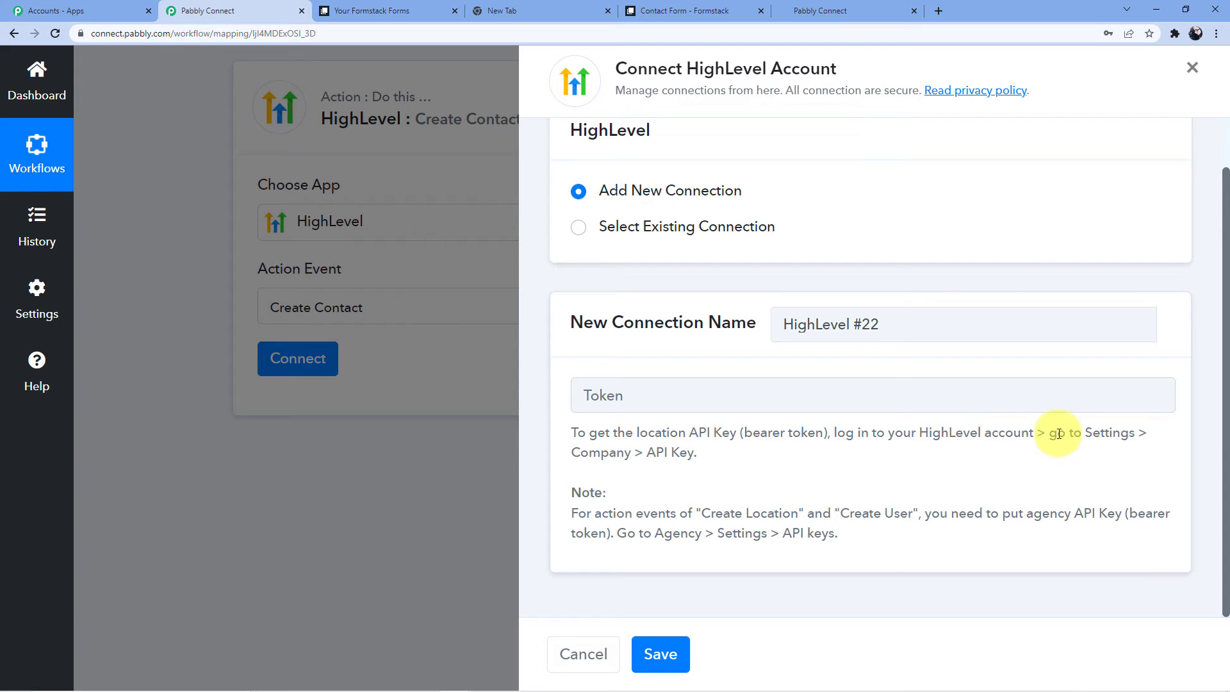
pyautogui.moveTo(570, 452); pyautogui.dragTo(616, 450)
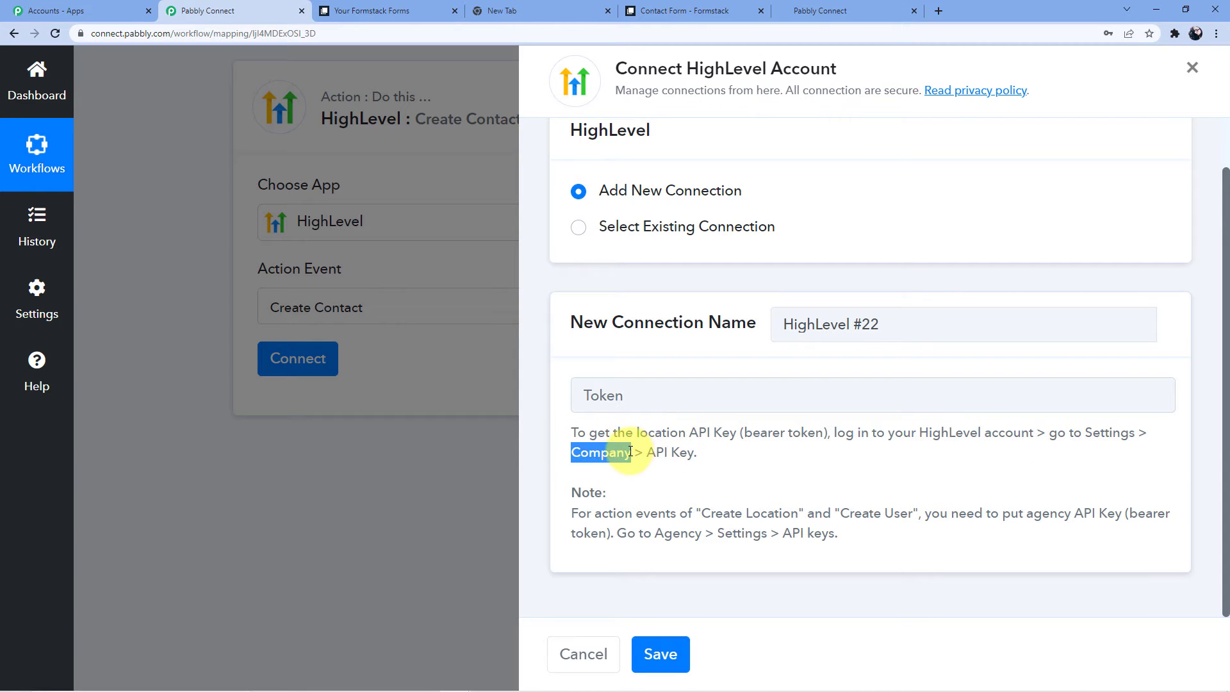
# Go to Settings > API Keys in the HighLevel agency dashboard and look over the keys.
pyautogui.click(839, 8)
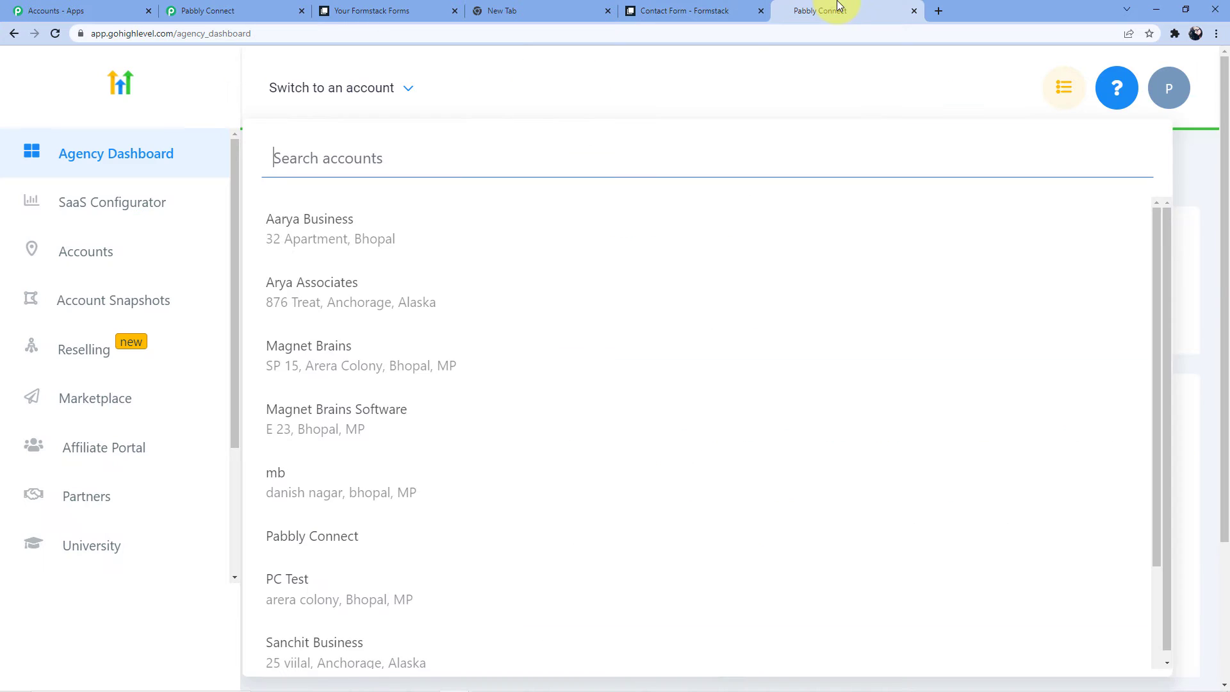
pyautogui.scroll(-3, 128, 385)
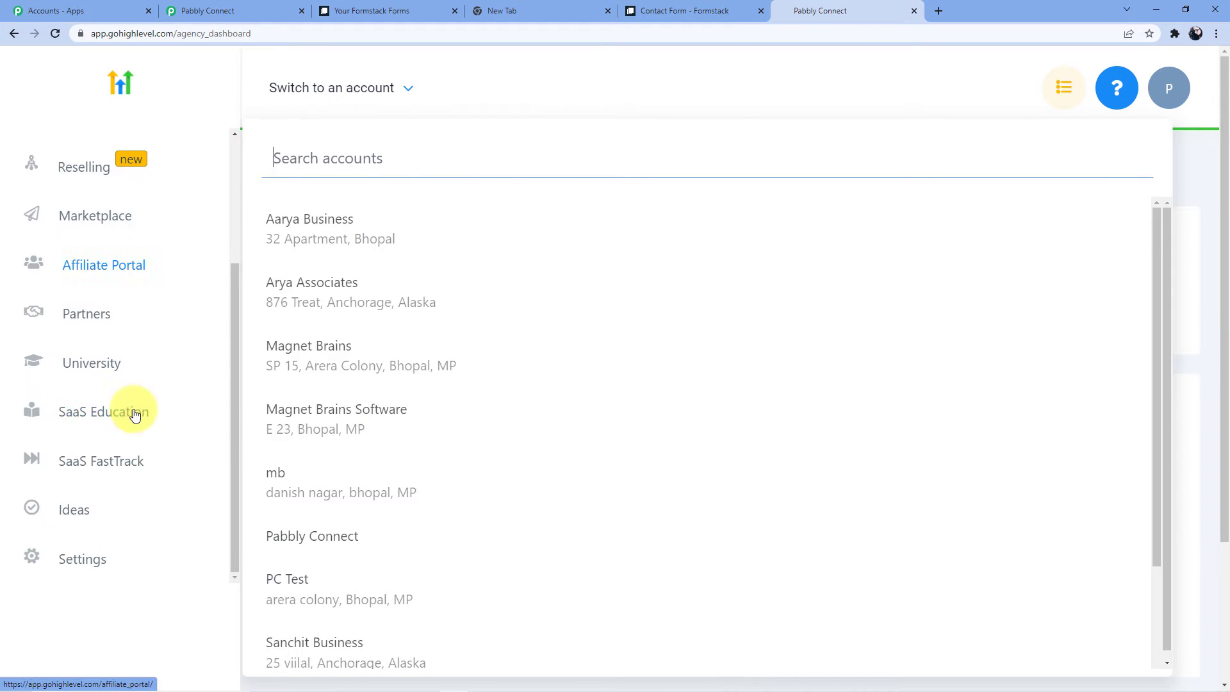
pyautogui.click(73, 562)
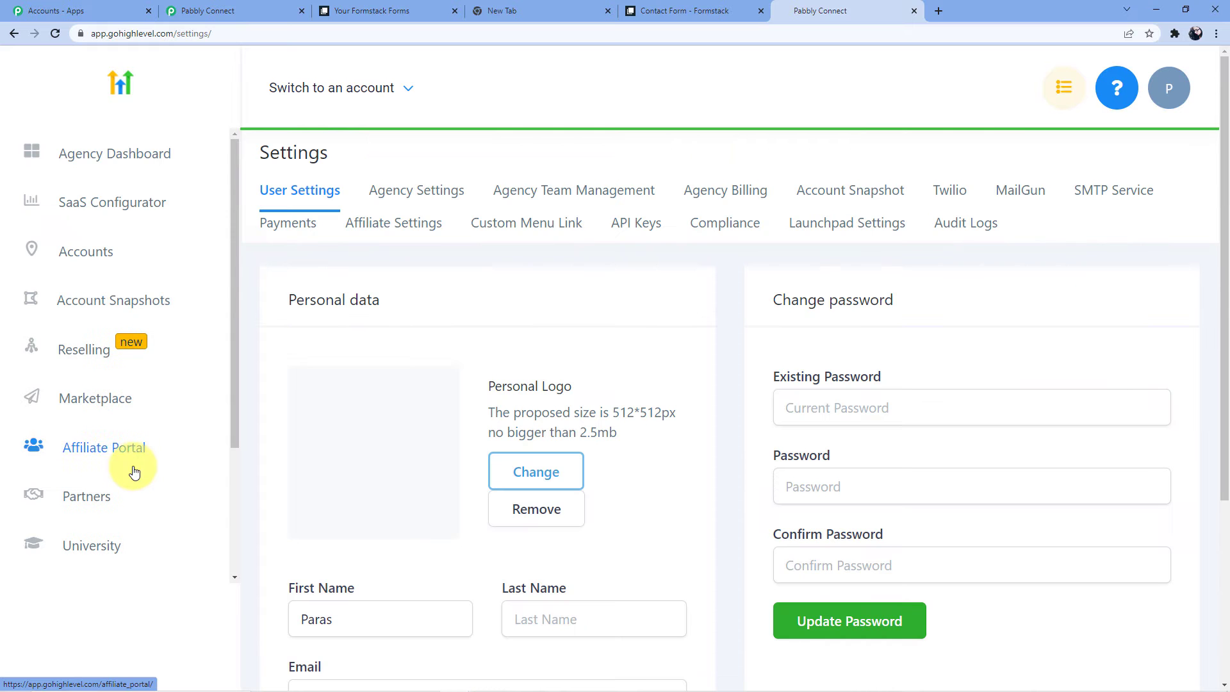
pyautogui.click(634, 227)
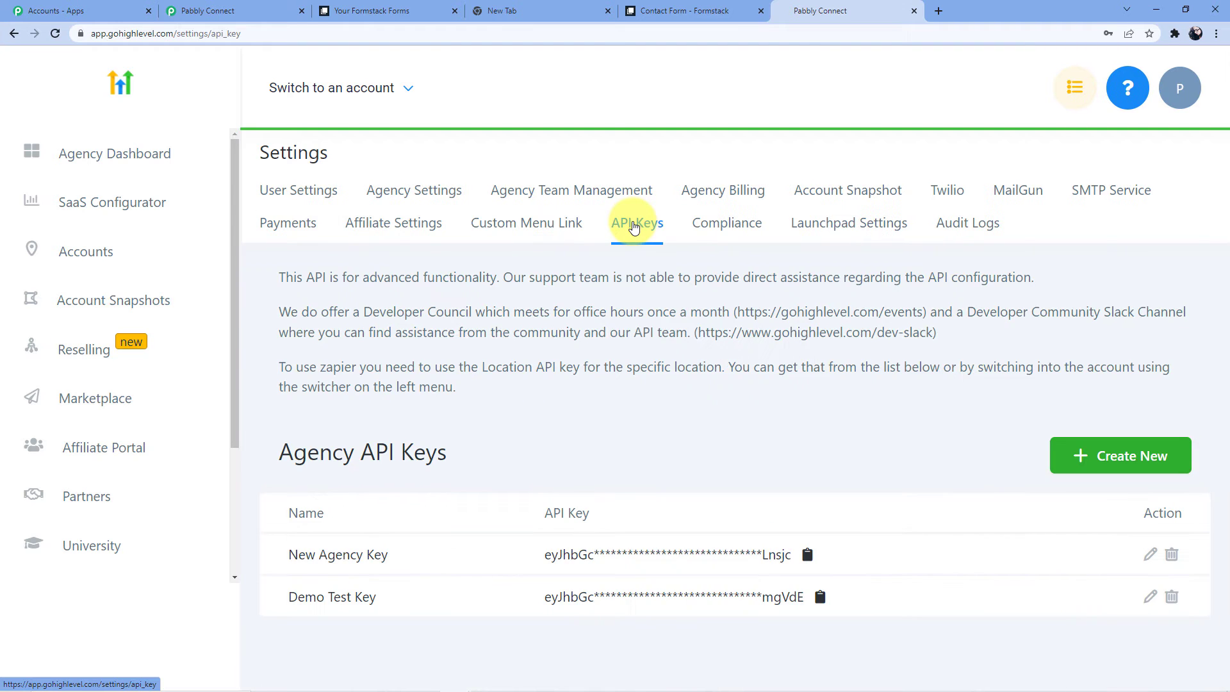
pyautogui.scroll(-2, 393, 302)
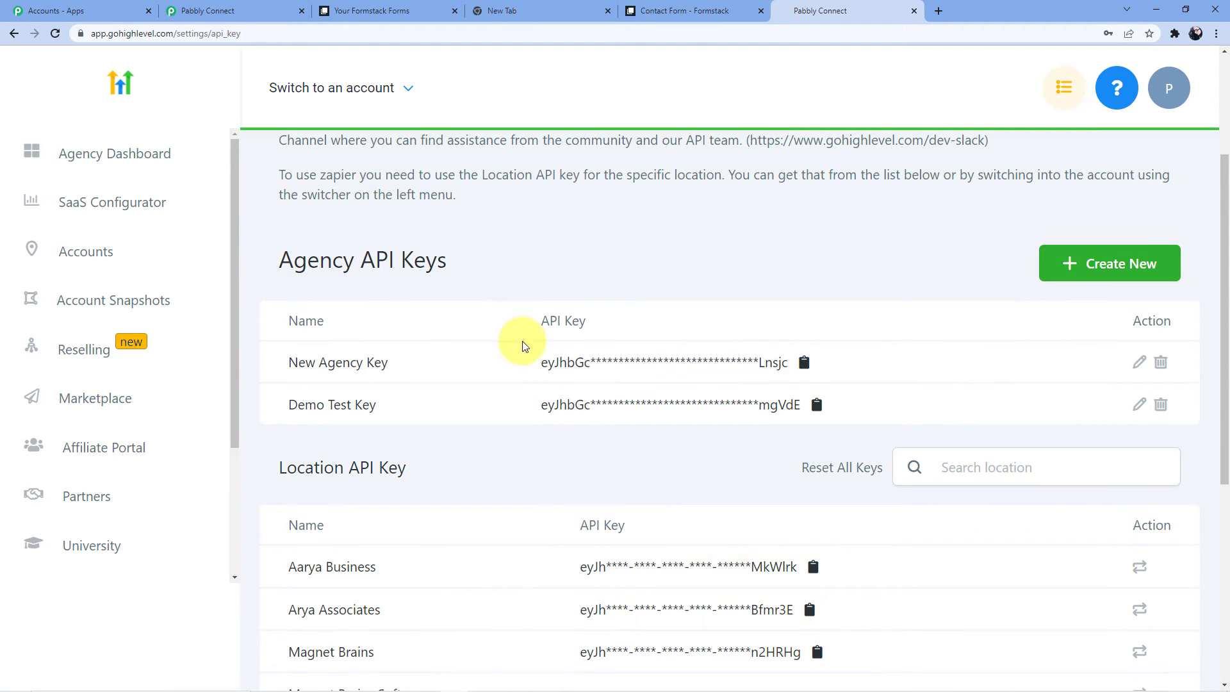
pyautogui.moveTo(544, 362); pyautogui.dragTo(790, 363)
pyautogui.moveTo(548, 405); pyautogui.dragTo(801, 404)
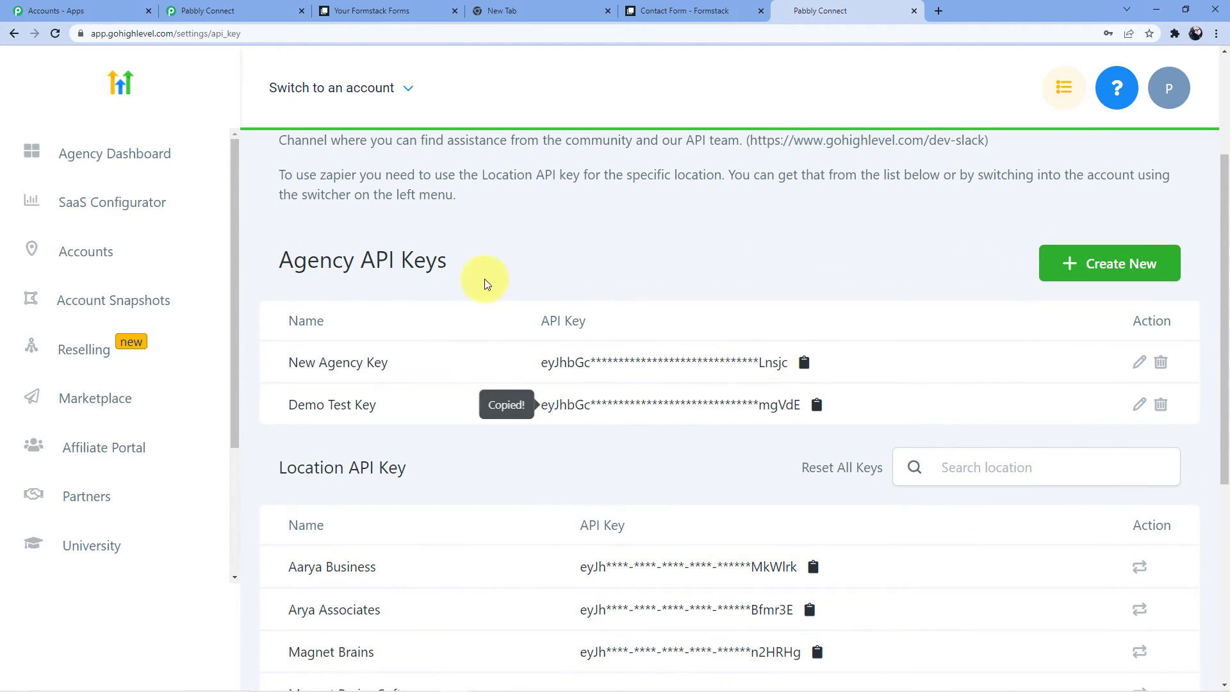
pyautogui.scroll(-4, 458, 332)
pyautogui.moveTo(580, 311); pyautogui.dragTo(750, 321)
pyautogui.moveTo(601, 363); pyautogui.dragTo(617, 393)
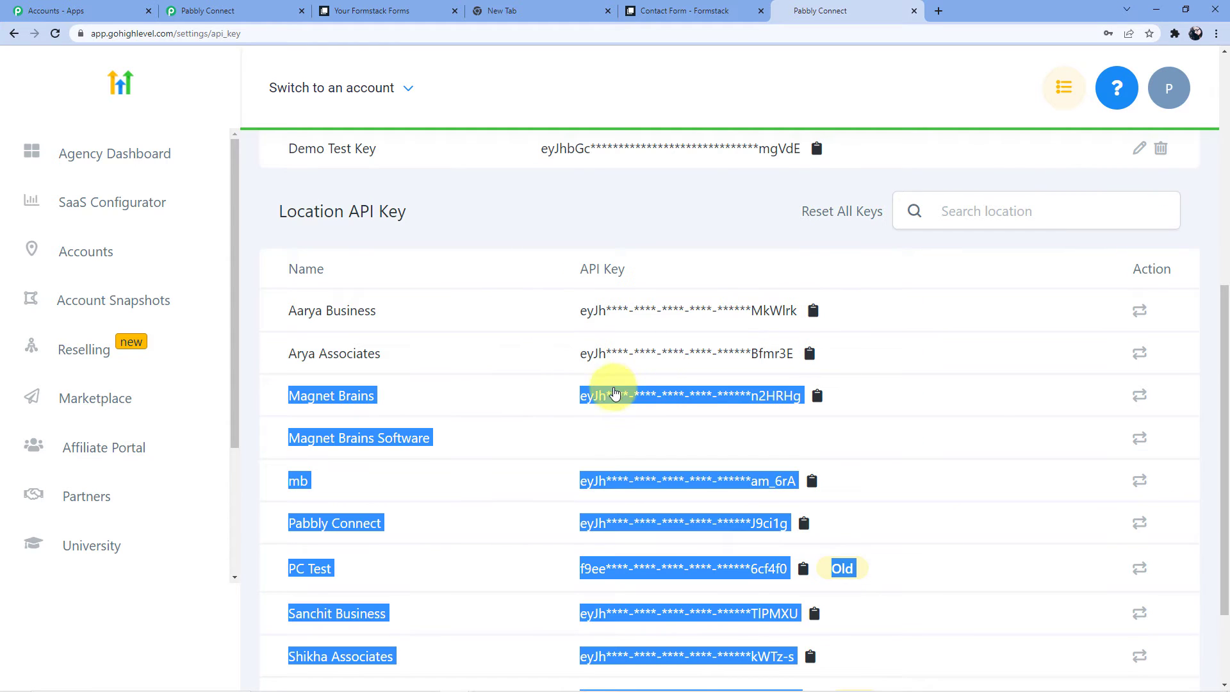
pyautogui.scroll(-2, 559, 442)
pyautogui.scroll(4, 527, 431)
pyautogui.click(511, 415)
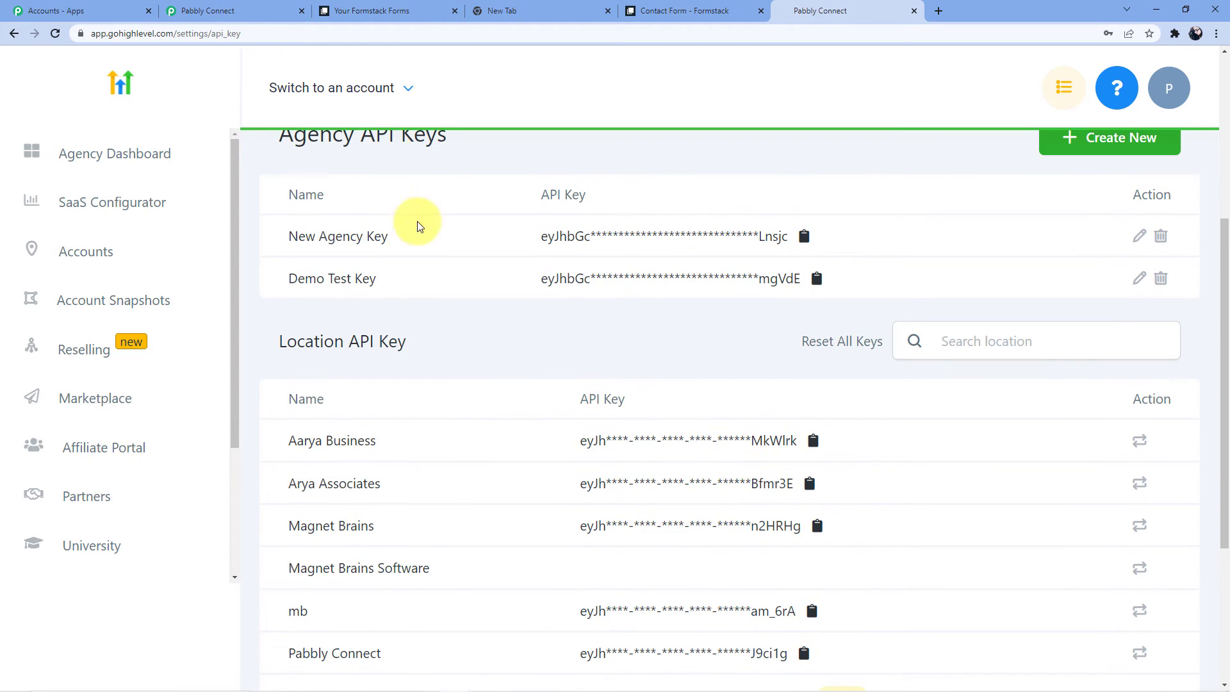
# Copy the Arya Associates location API key.
pyautogui.scroll(-3, 418, 366)
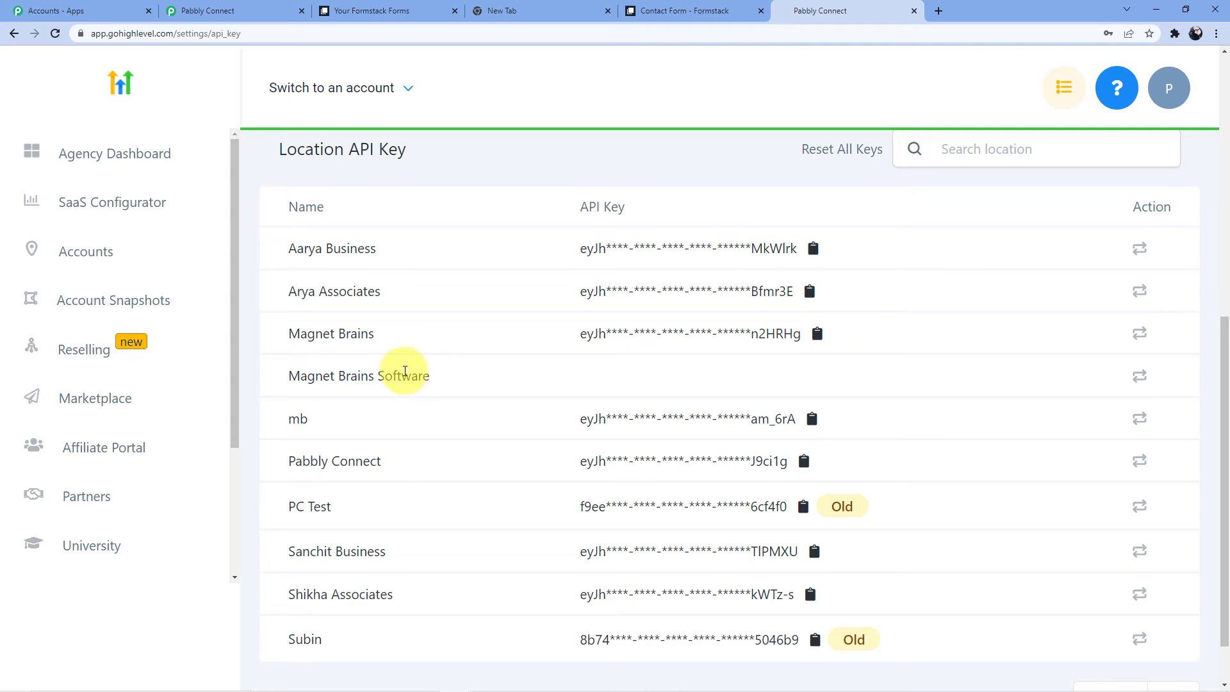
pyautogui.click(584, 296)
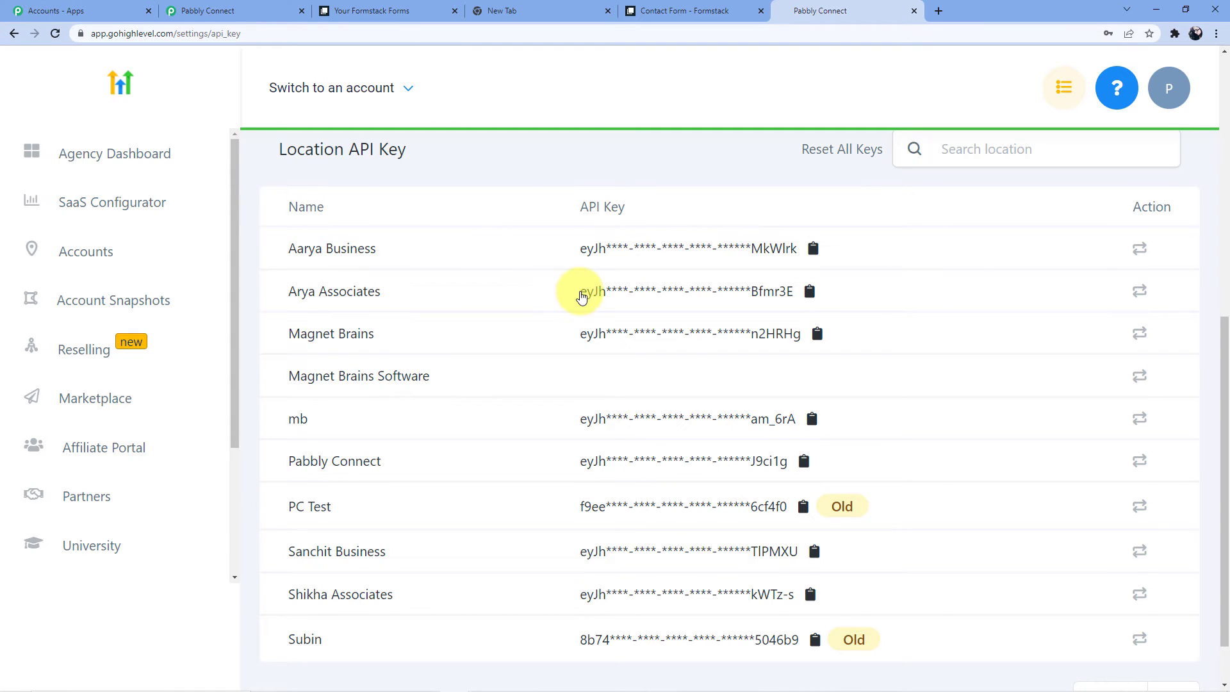
pyautogui.moveTo(581, 296); pyautogui.dragTo(788, 294)
pyautogui.rightClick(780, 293)
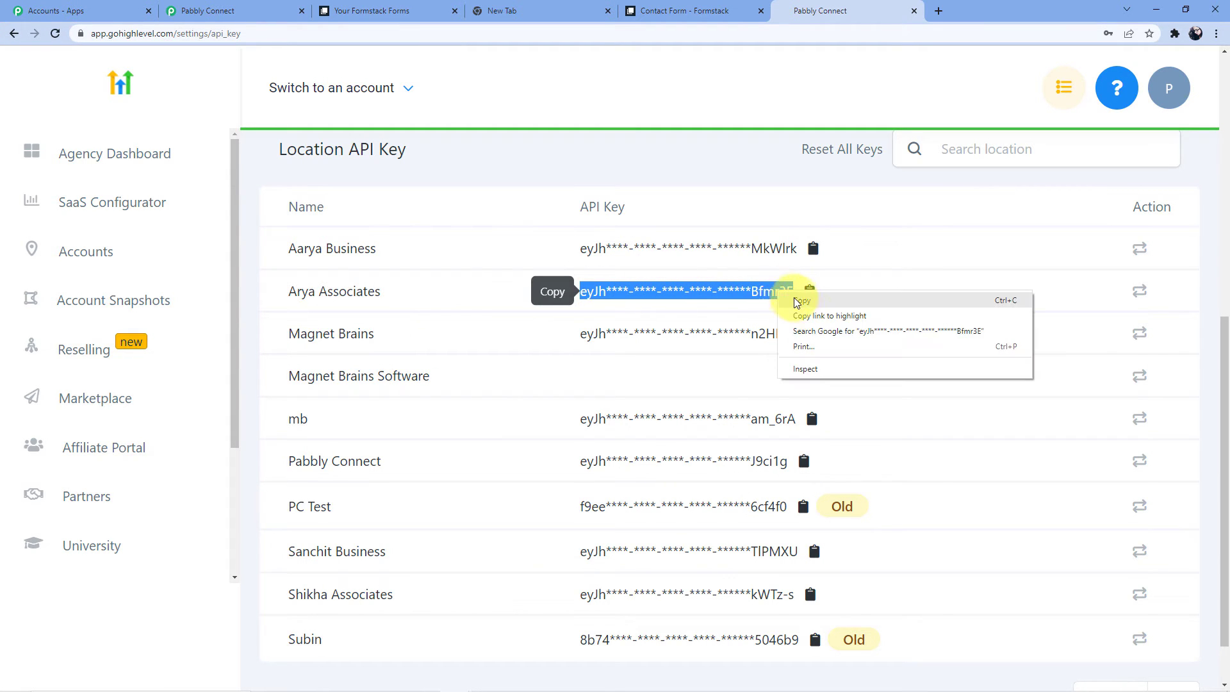
pyautogui.click(801, 301)
# Clear the masked API key that was pasted into the HighLevel connection's Token field.
pyautogui.click(211, 10)
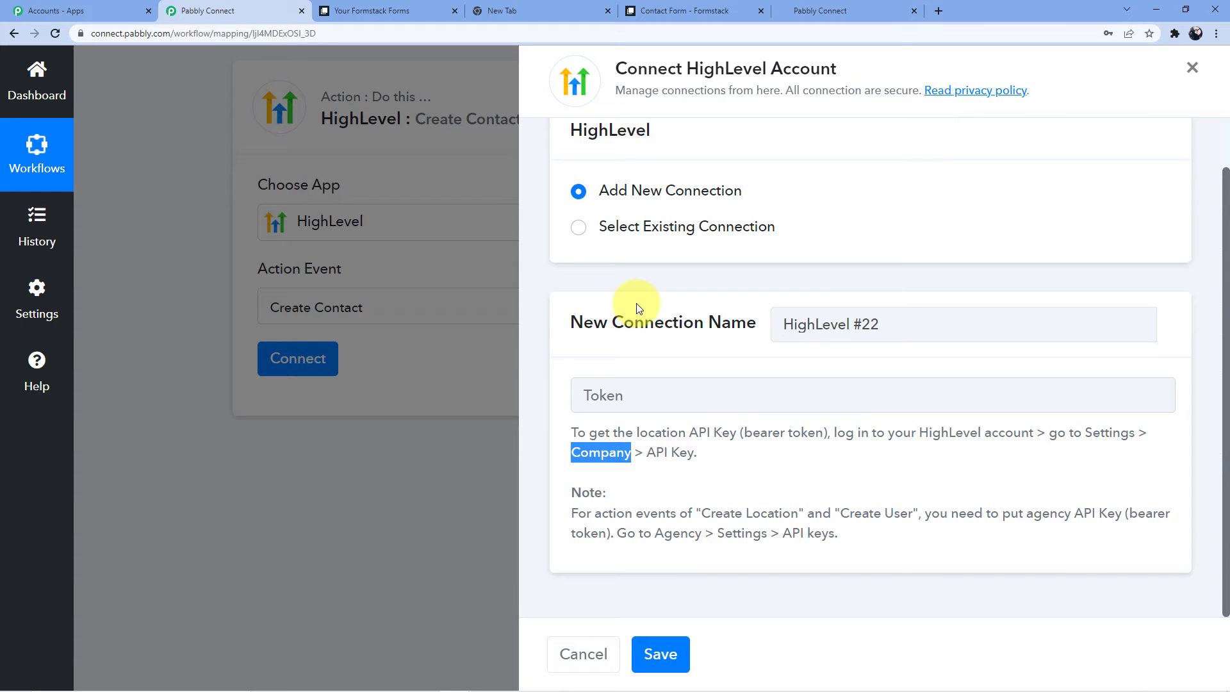
pyautogui.click(698, 401)
pyautogui.hotkey('ctrl', 'v')
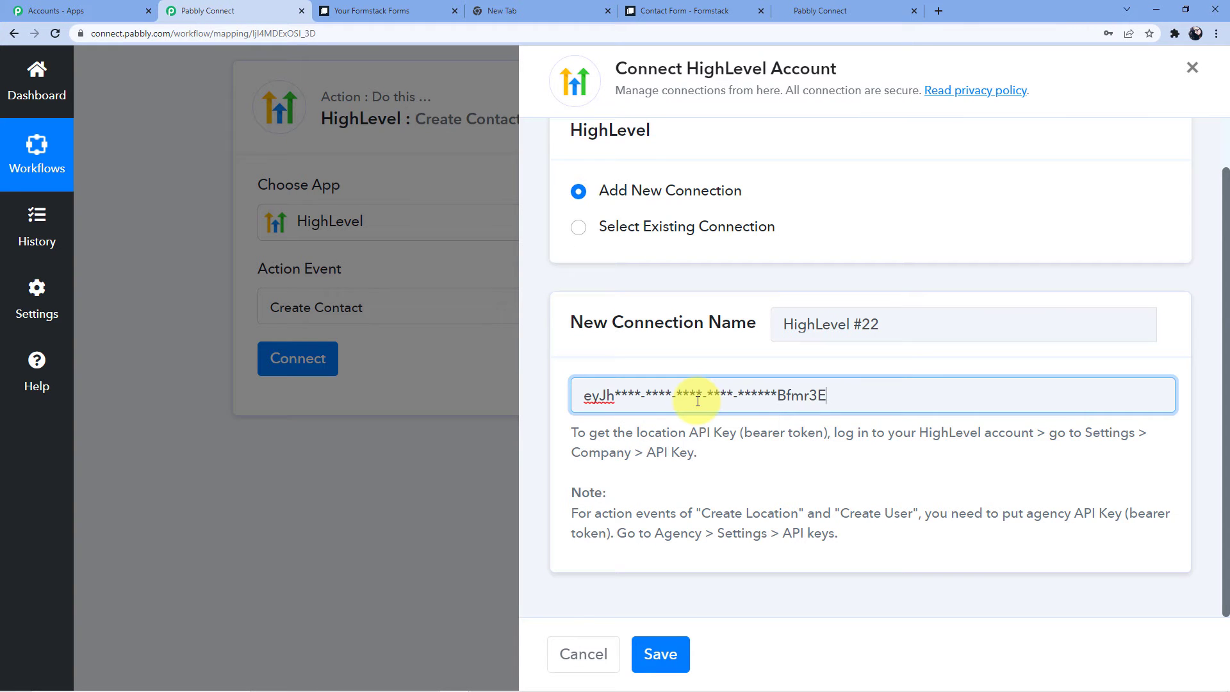
pyautogui.hotkey('ctrl', 'a')
pyautogui.press('BackSpace')
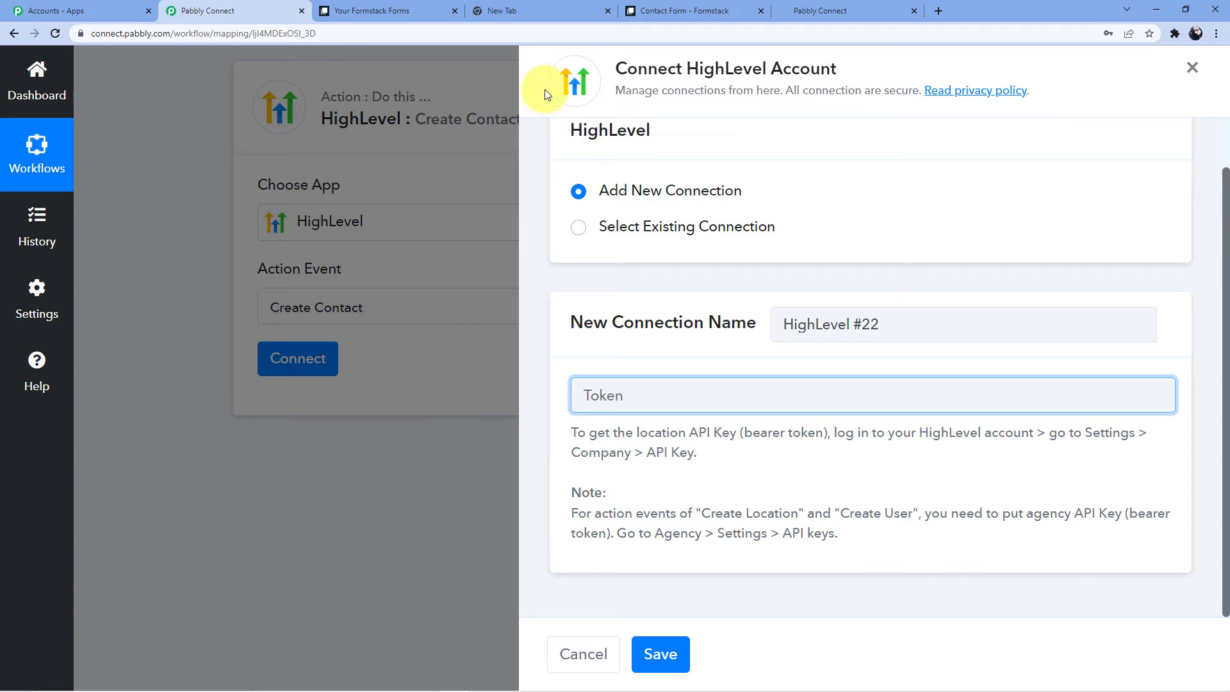
# Copy the full Arya Associates location API key from HighLevel into the Token field and save.
pyautogui.click(825, 6)
pyautogui.click(810, 291)
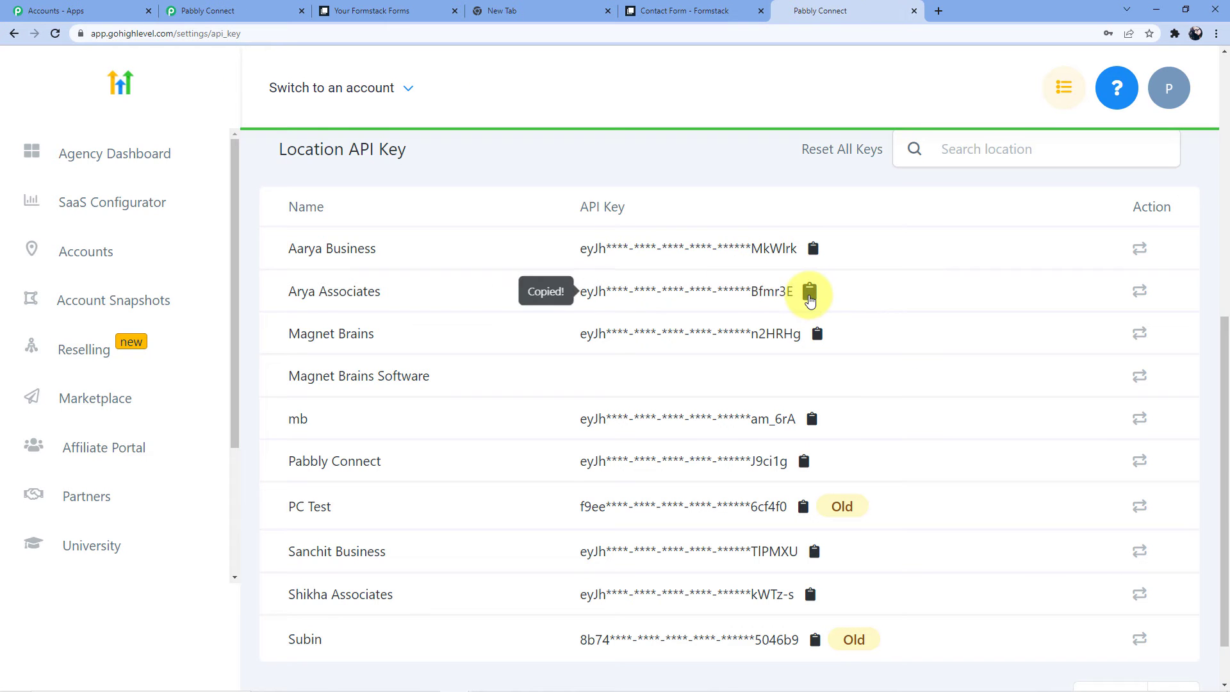
pyautogui.click(212, 10)
pyautogui.click(606, 397)
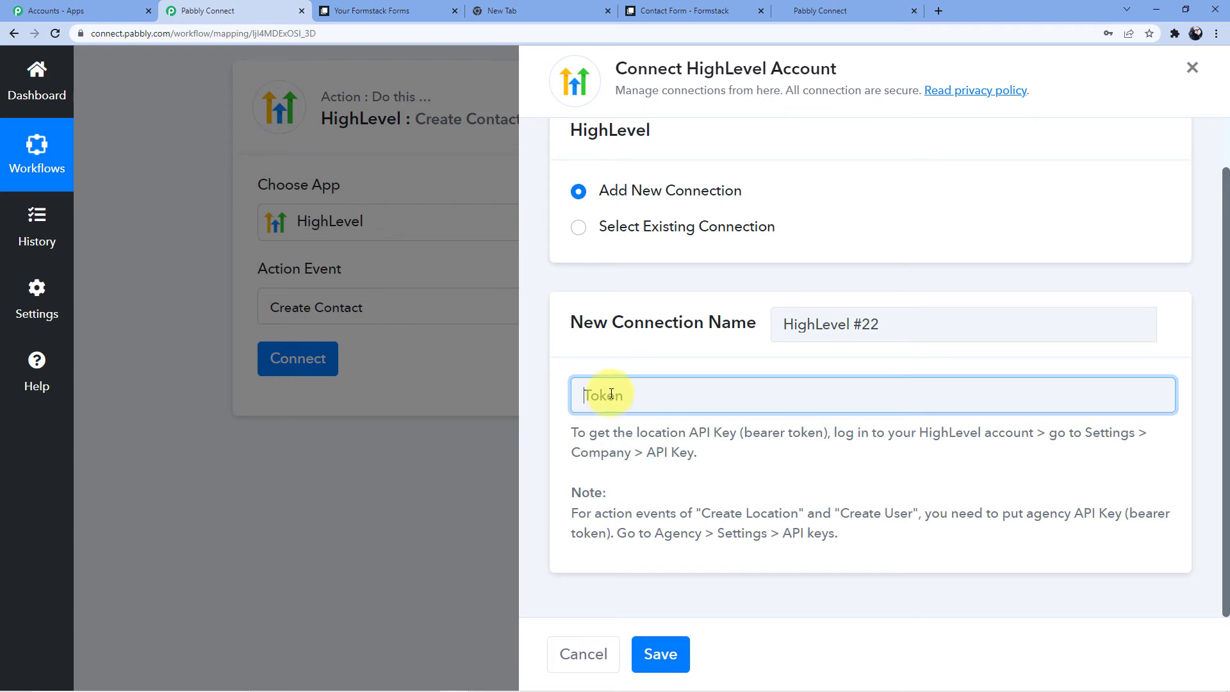
pyautogui.hotkey('ctrl', 'v')
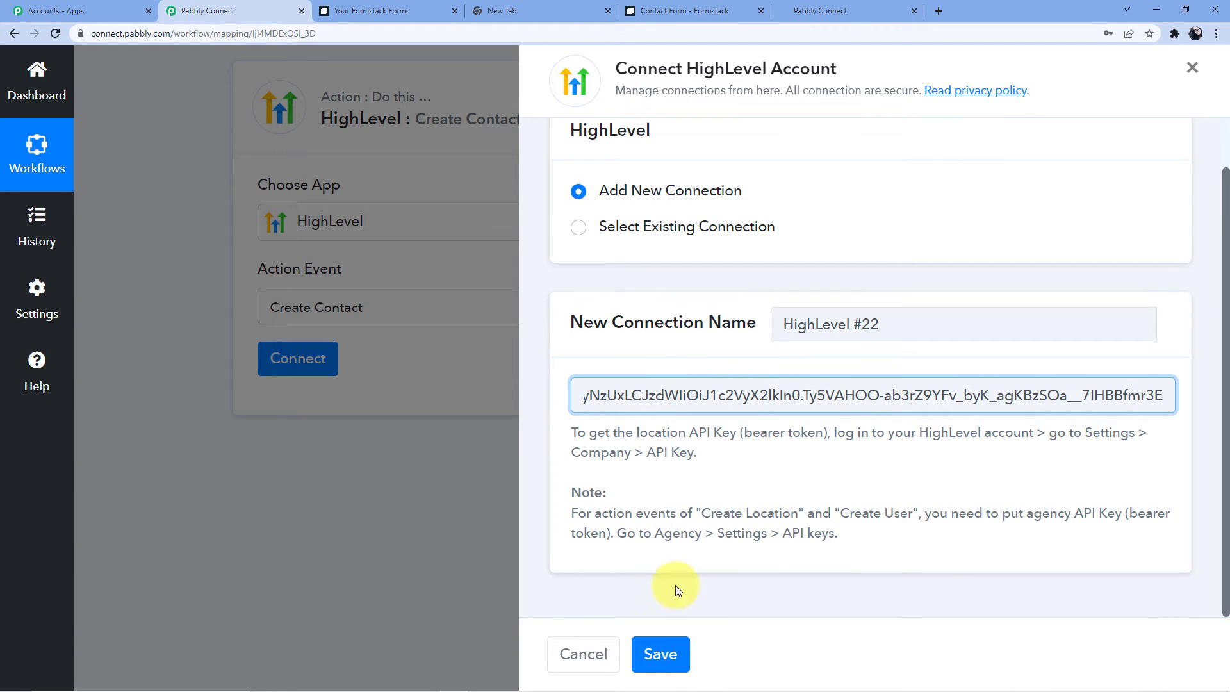
pyautogui.click(660, 654)
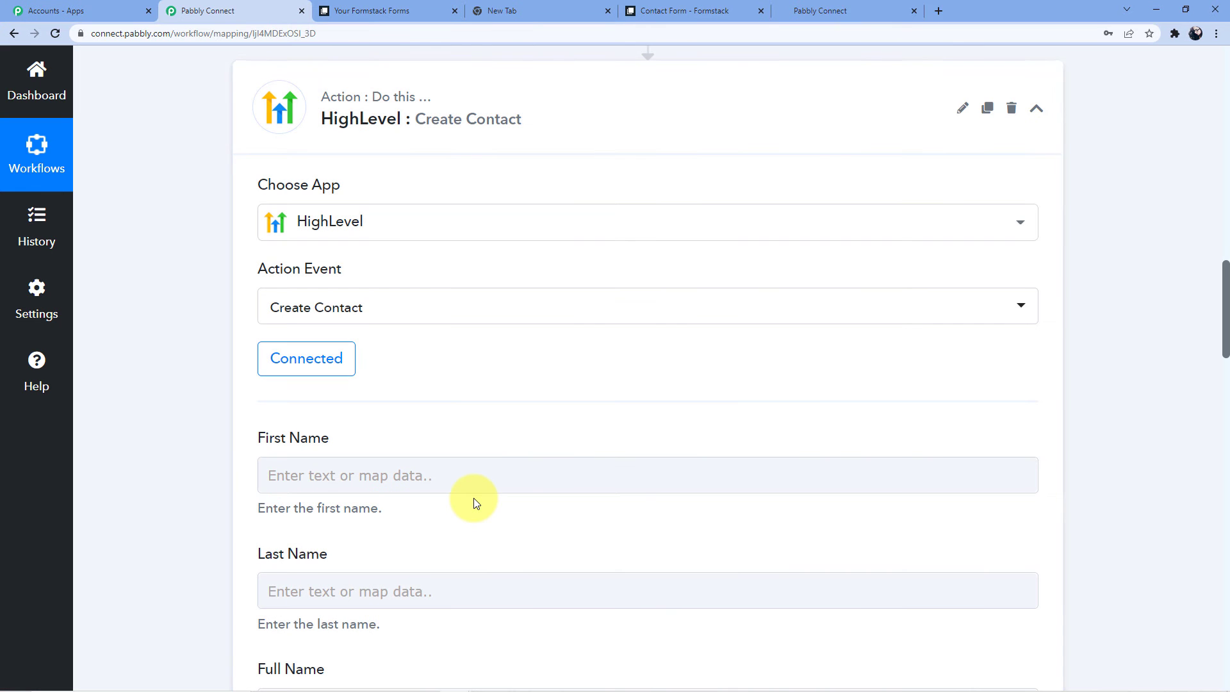
pyautogui.scroll(-3, 453, 384)
pyautogui.scroll(-1, 339, 217)
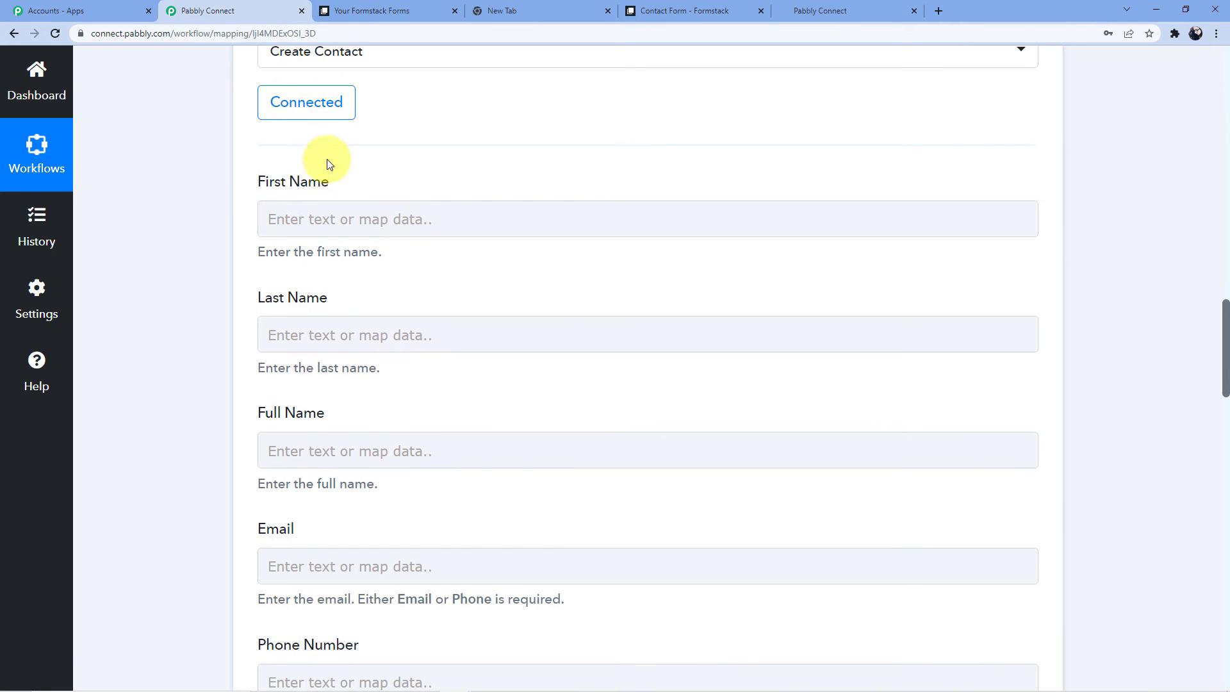
pyautogui.scroll(-6, 346, 267)
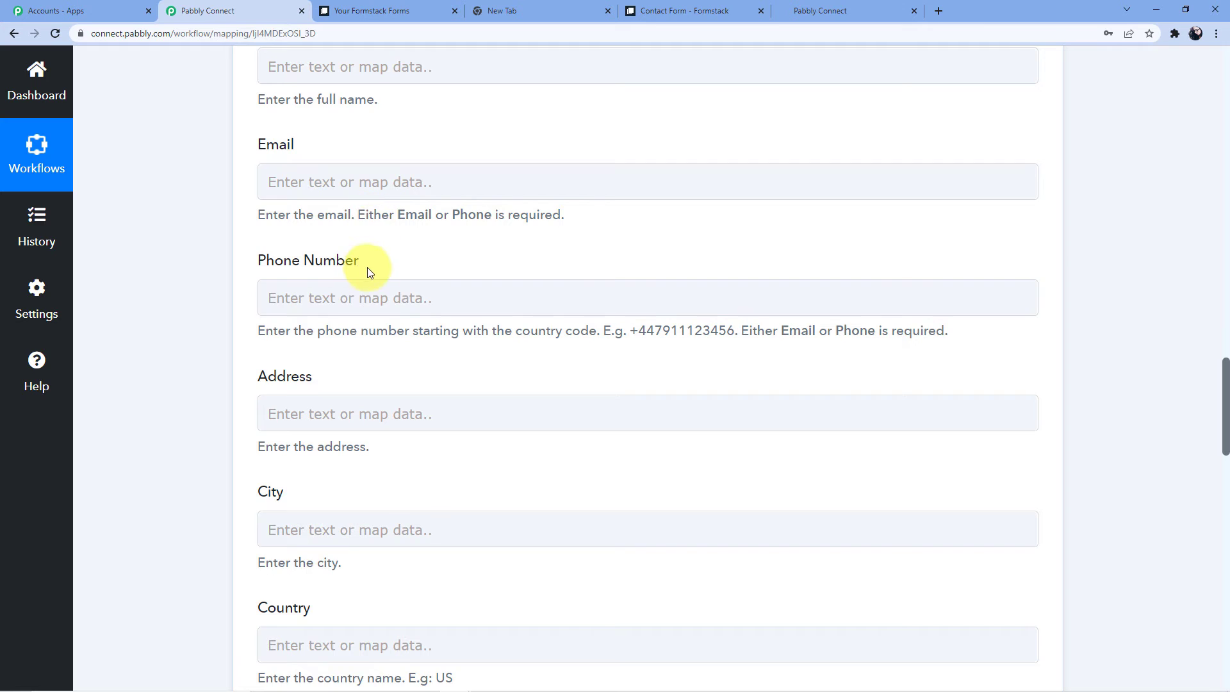
pyautogui.scroll(-7, 367, 268)
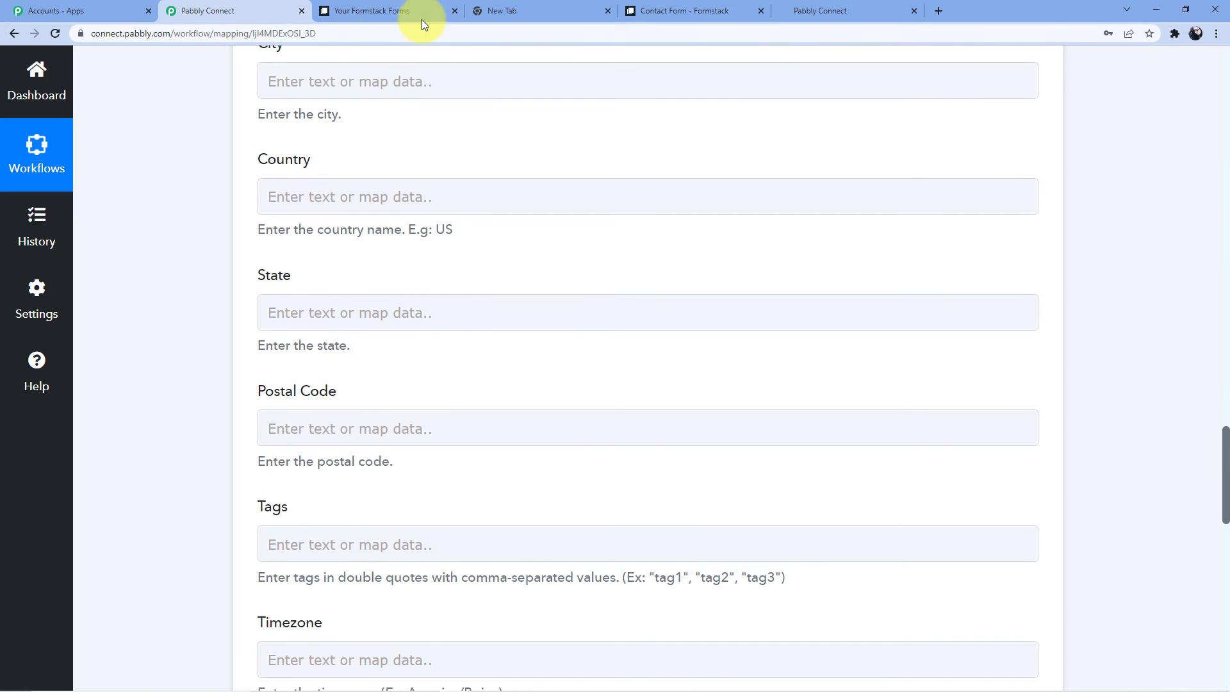
pyautogui.click(398, 70)
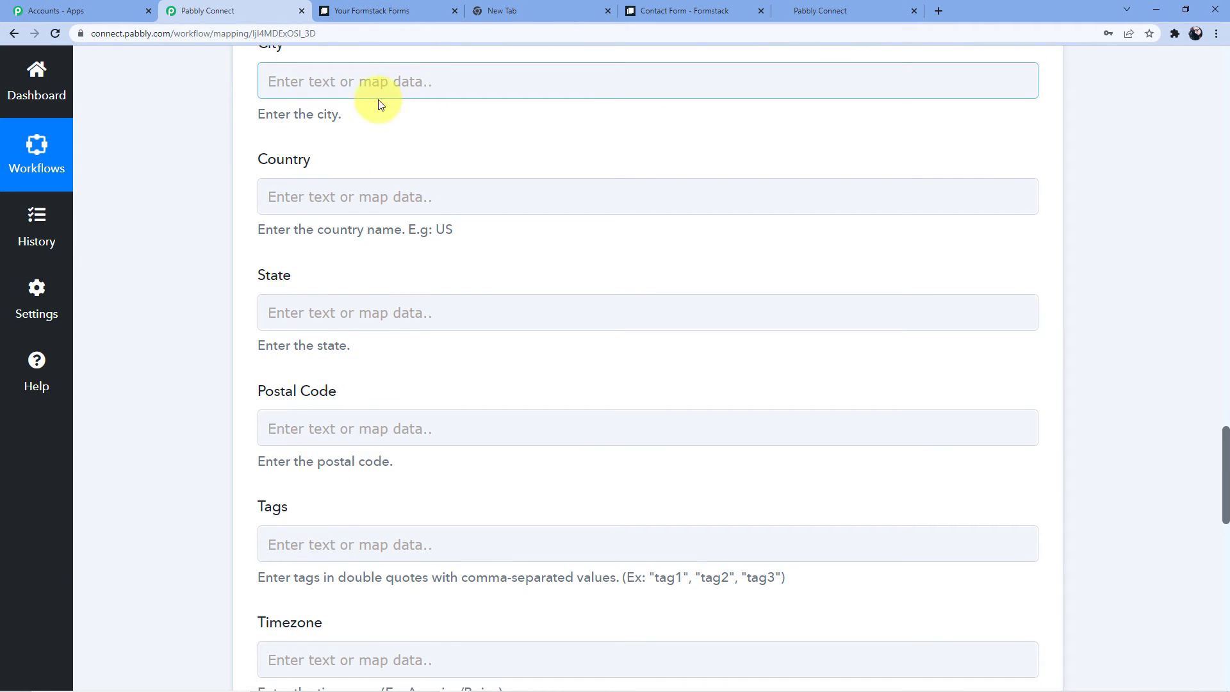
pyautogui.click(401, 376)
pyautogui.scroll(-13, 428, 522)
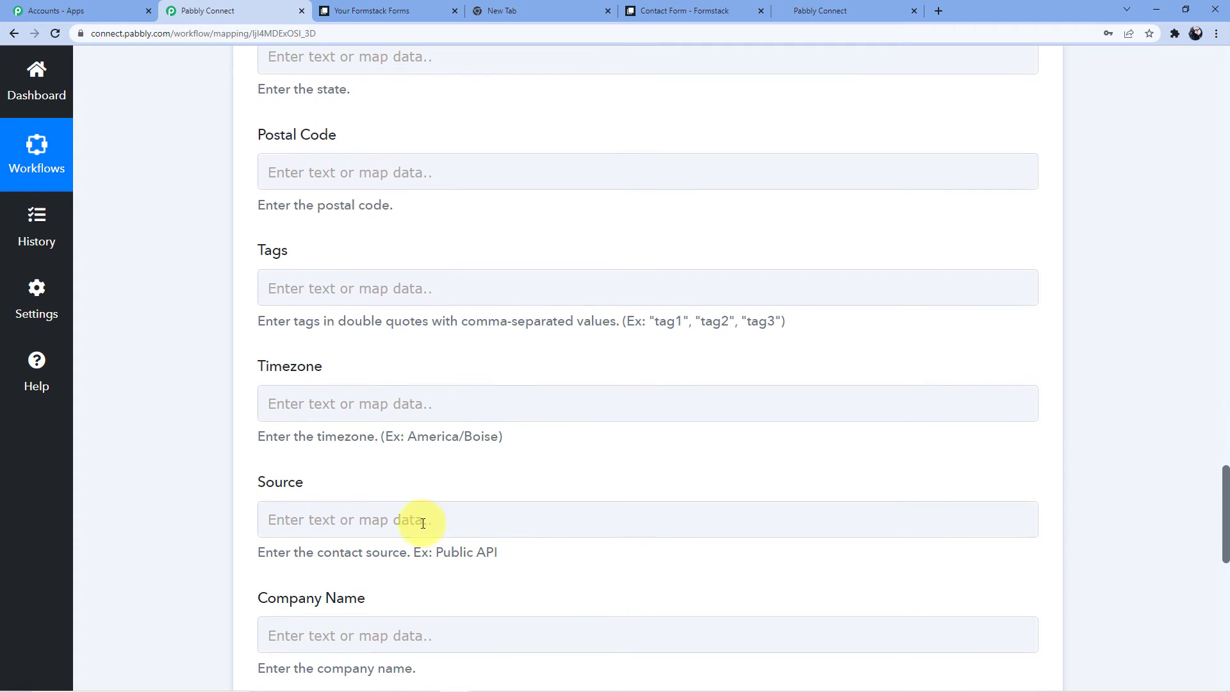
pyautogui.scroll(13, 425, 522)
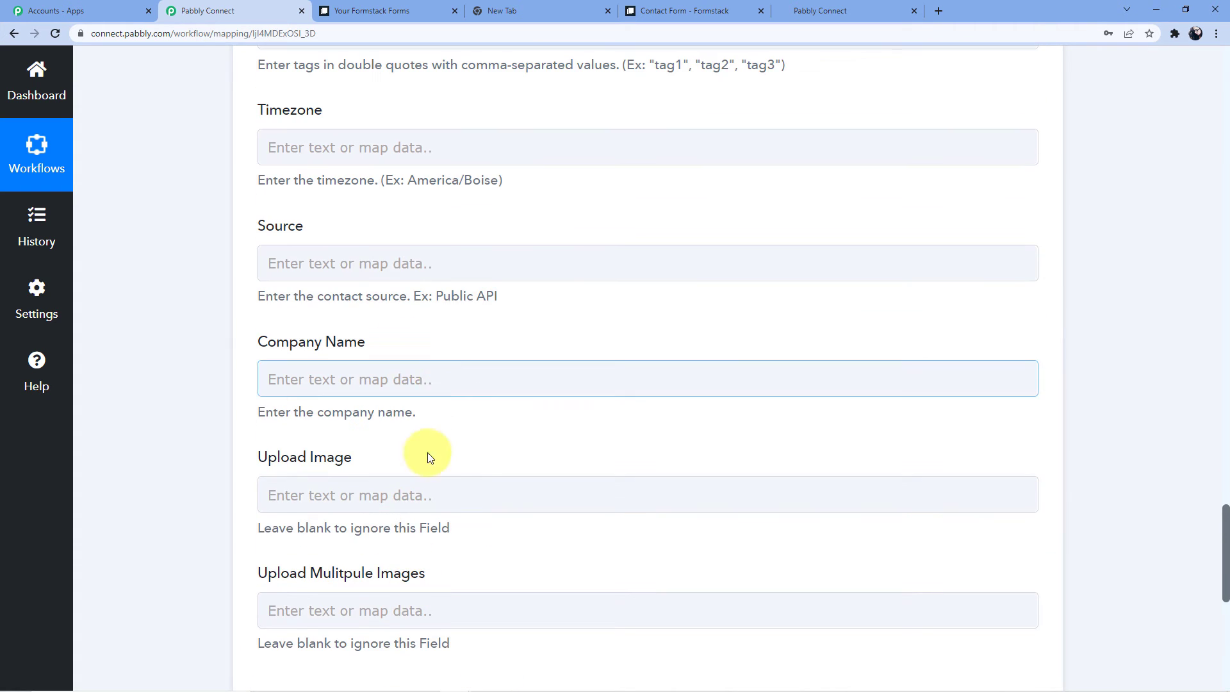
pyautogui.scroll(6, 467, 441)
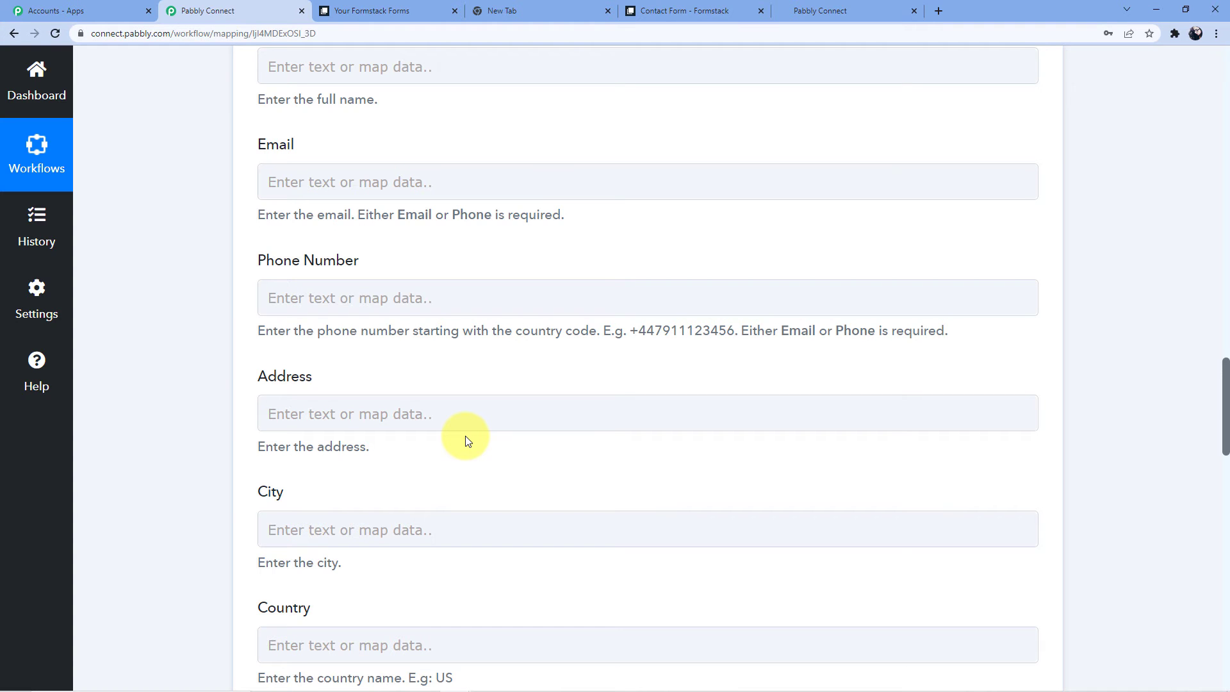
pyautogui.scroll(6, 466, 441)
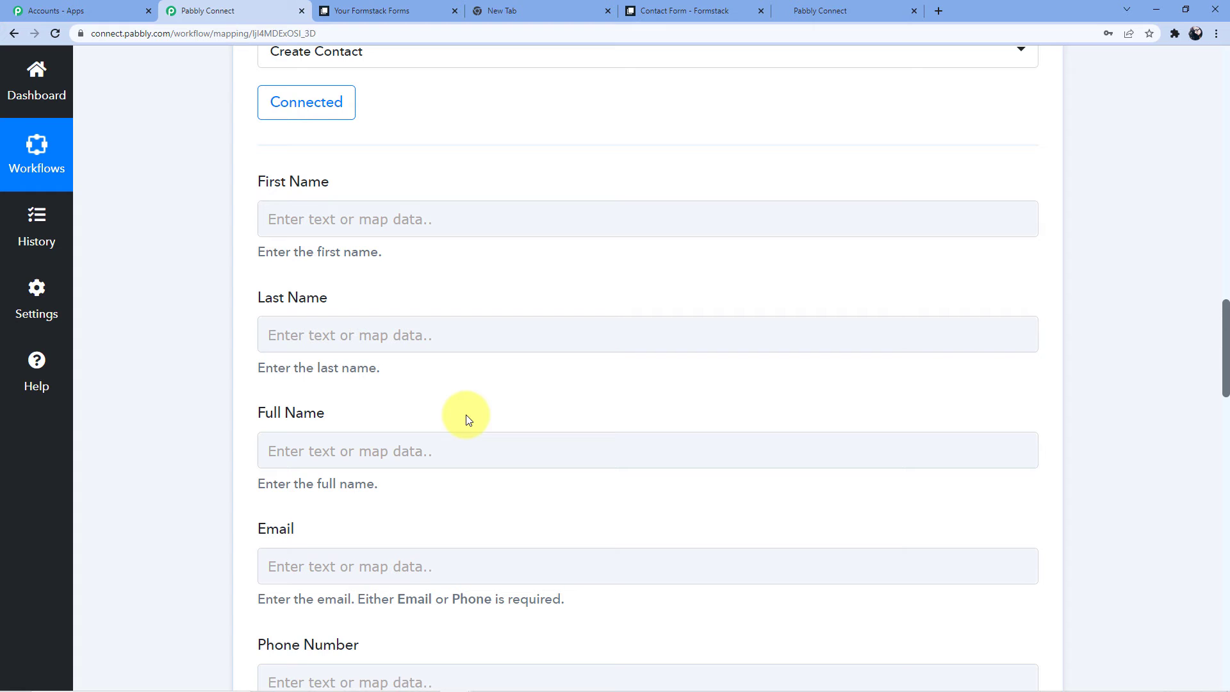
pyautogui.click(573, 445)
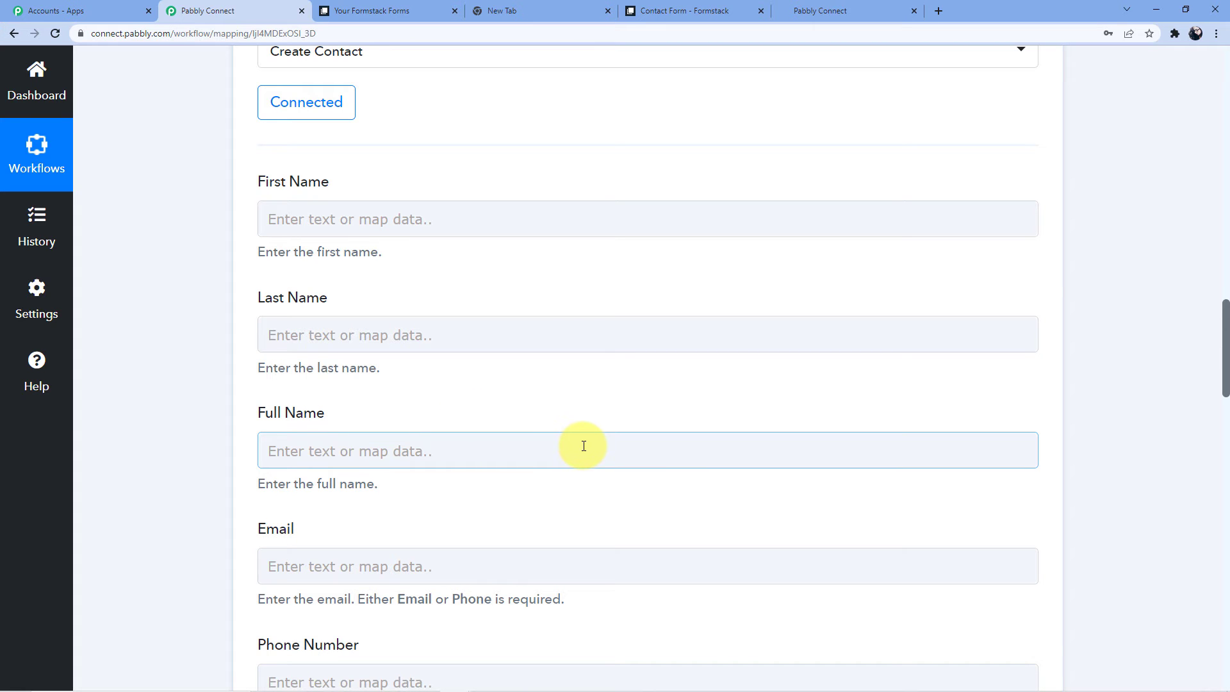
pyautogui.scroll(15, 584, 446)
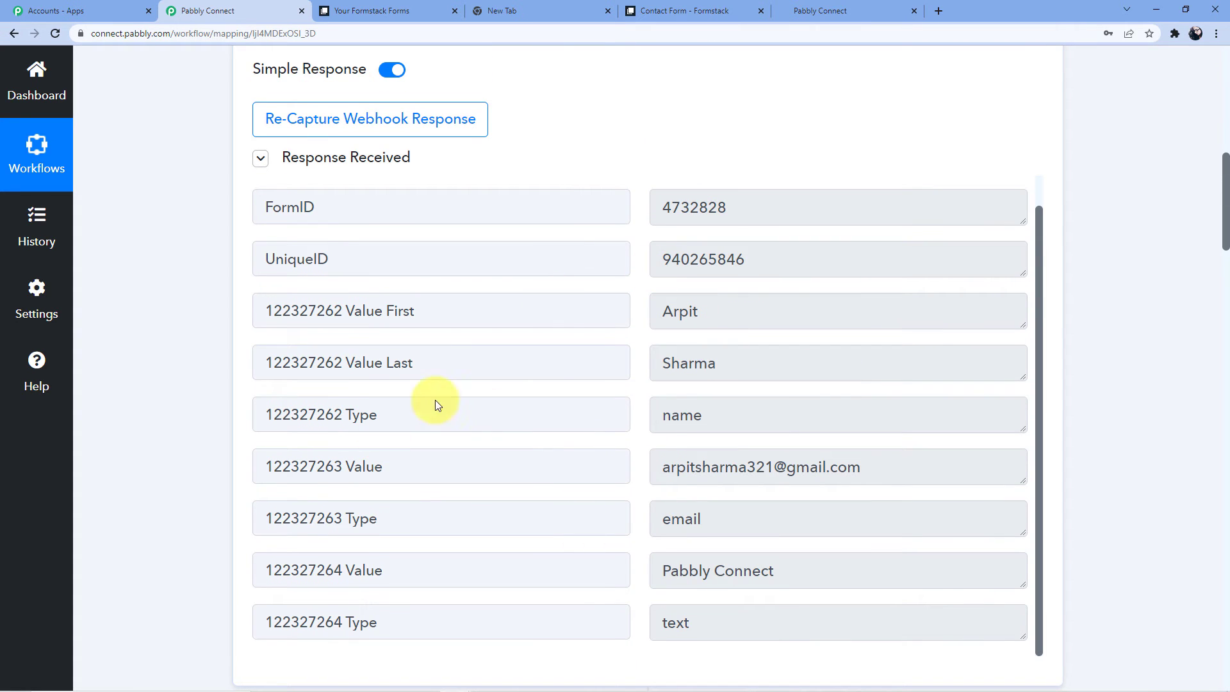
pyautogui.scroll(-15, 206, 328)
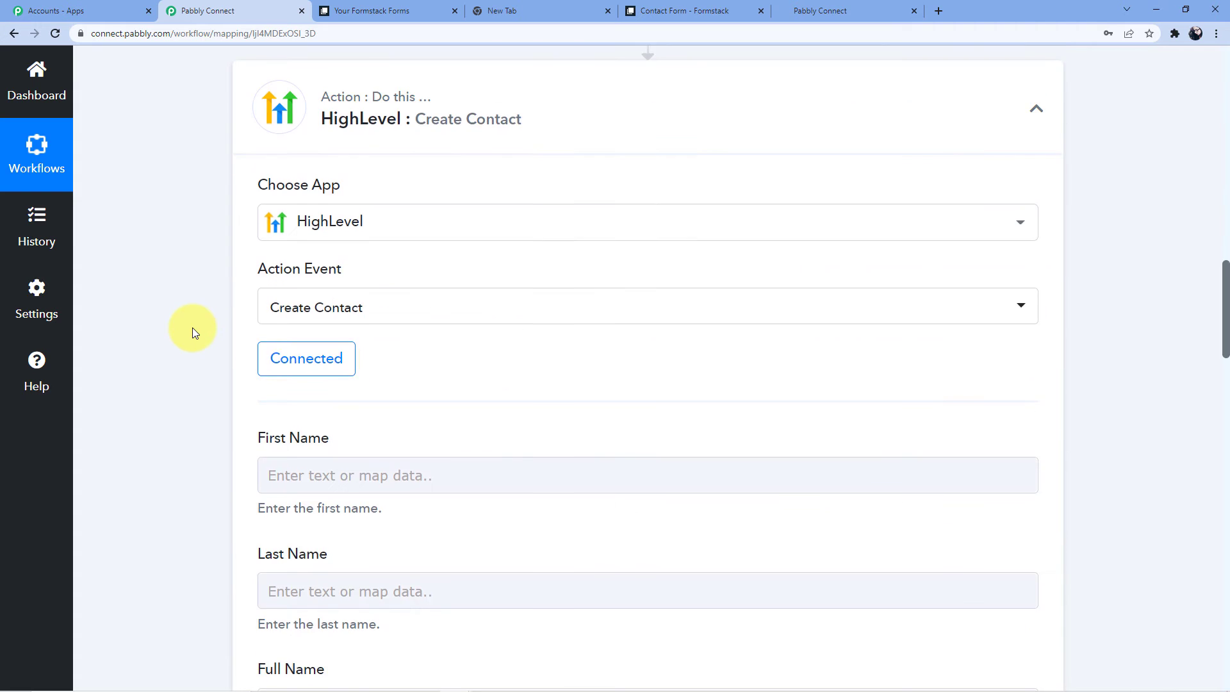
# Map Formstack's submitted first and last name into HighLevel's First Name and Last Name.
pyautogui.scroll(8, 316, 266)
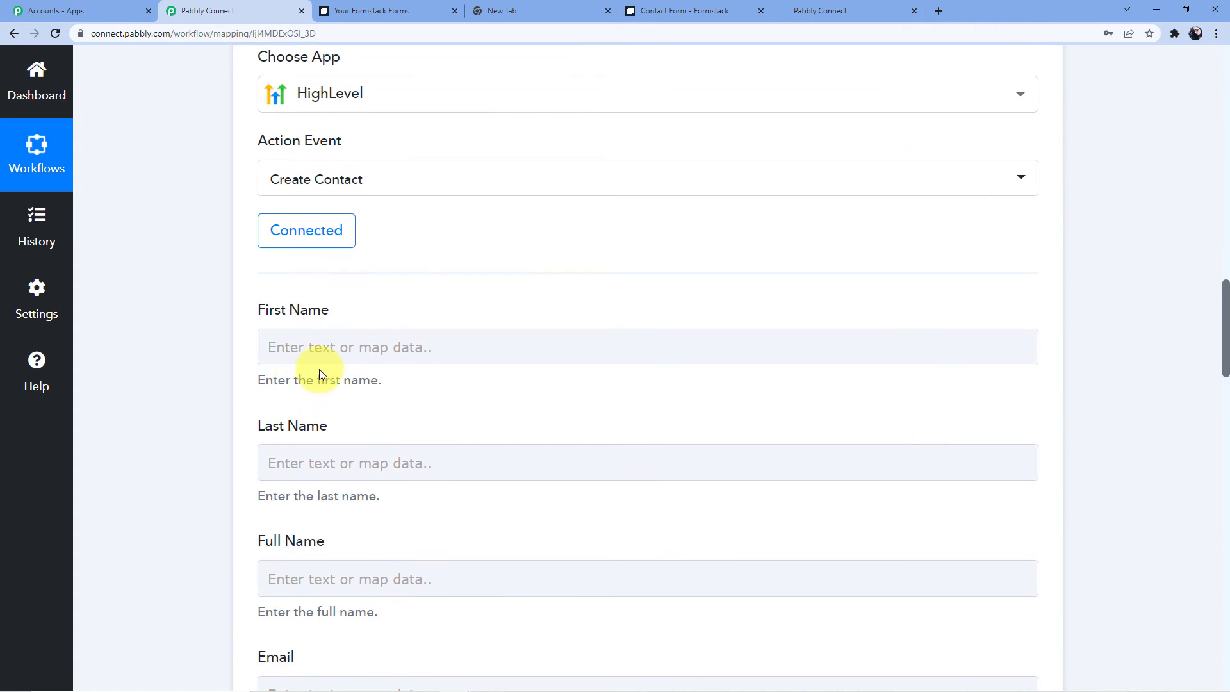
pyautogui.click(324, 346)
pyautogui.click(345, 441)
pyautogui.scroll(-4, 324, 417)
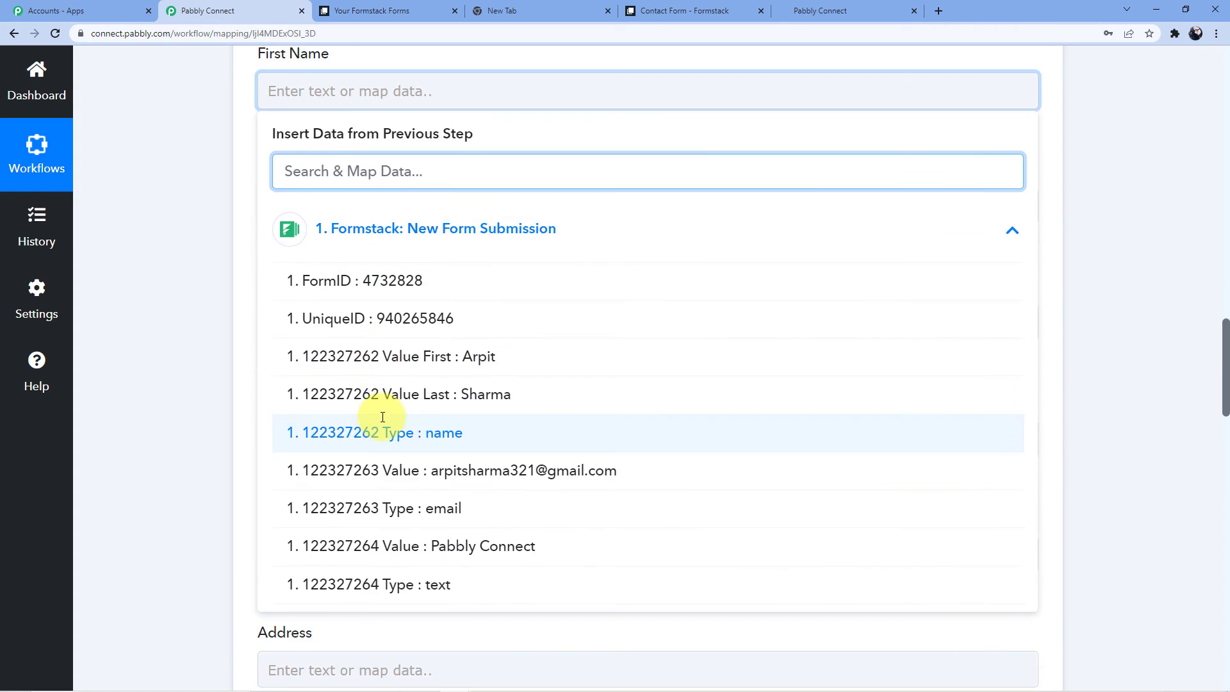
pyautogui.click(481, 364)
pyautogui.click(165, 277)
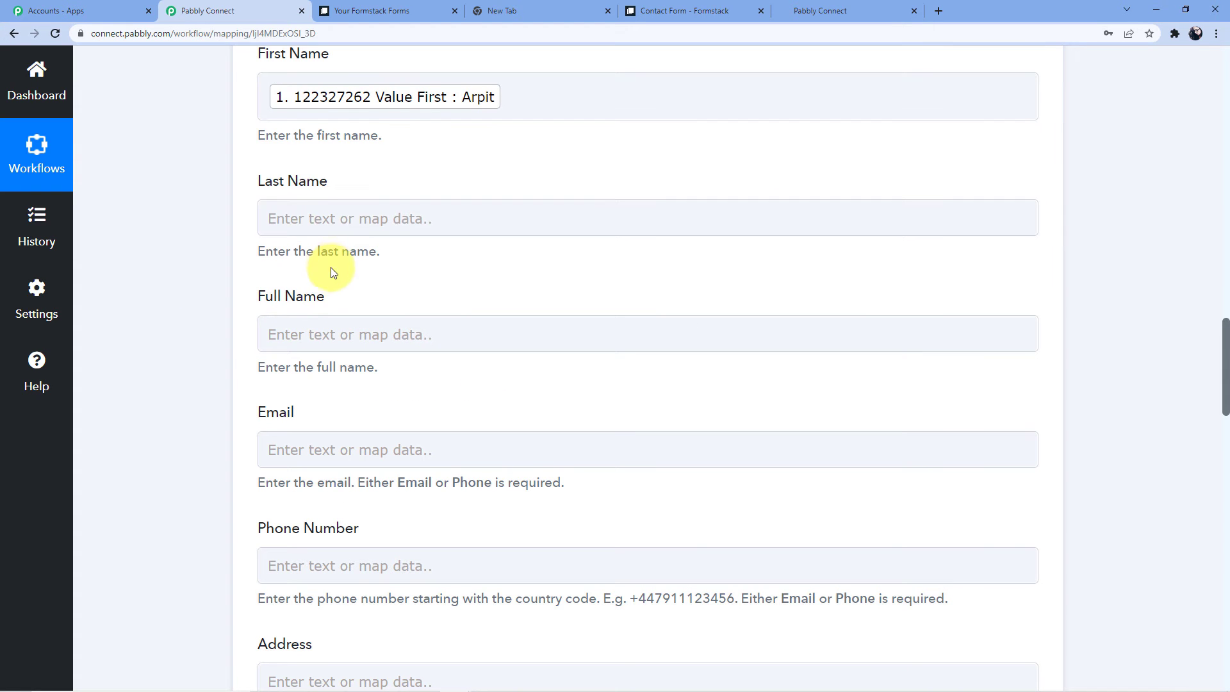
pyautogui.click(330, 218)
pyautogui.click(423, 351)
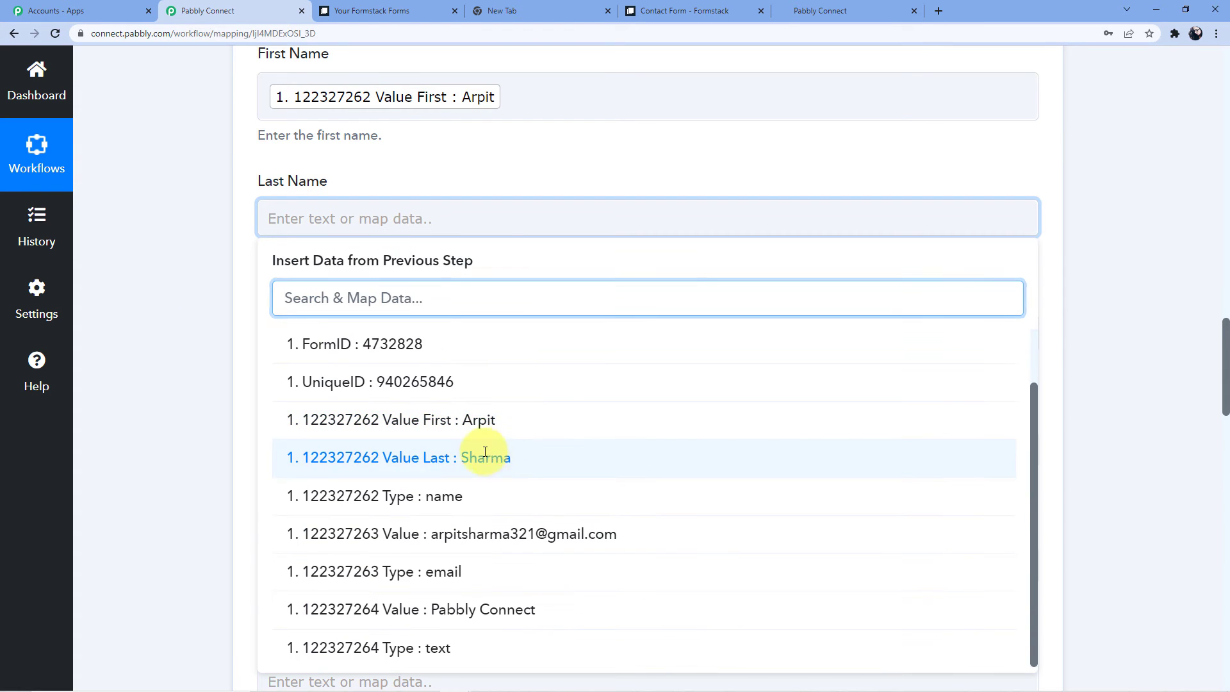
# Fill Full Name with the submitted first name followed by the last name.
pyautogui.click(472, 456)
pyautogui.click(327, 333)
pyautogui.scroll(-2, 327, 332)
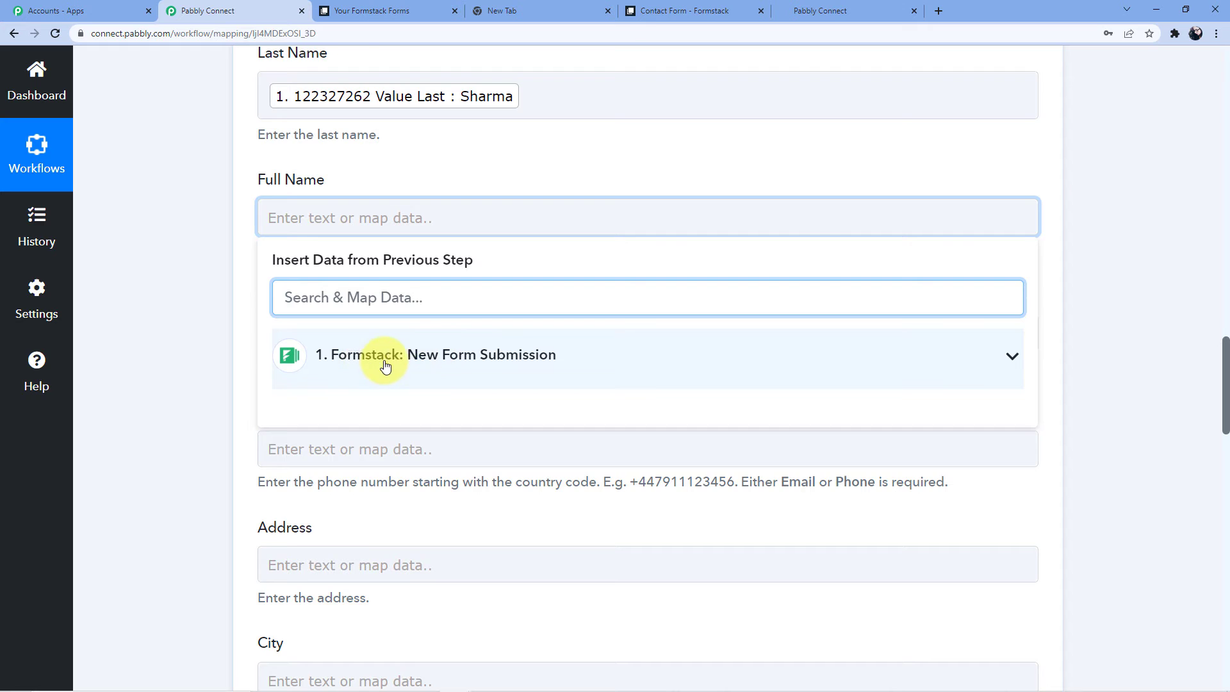
pyautogui.click(384, 362)
pyautogui.click(522, 477)
pyautogui.click(525, 222)
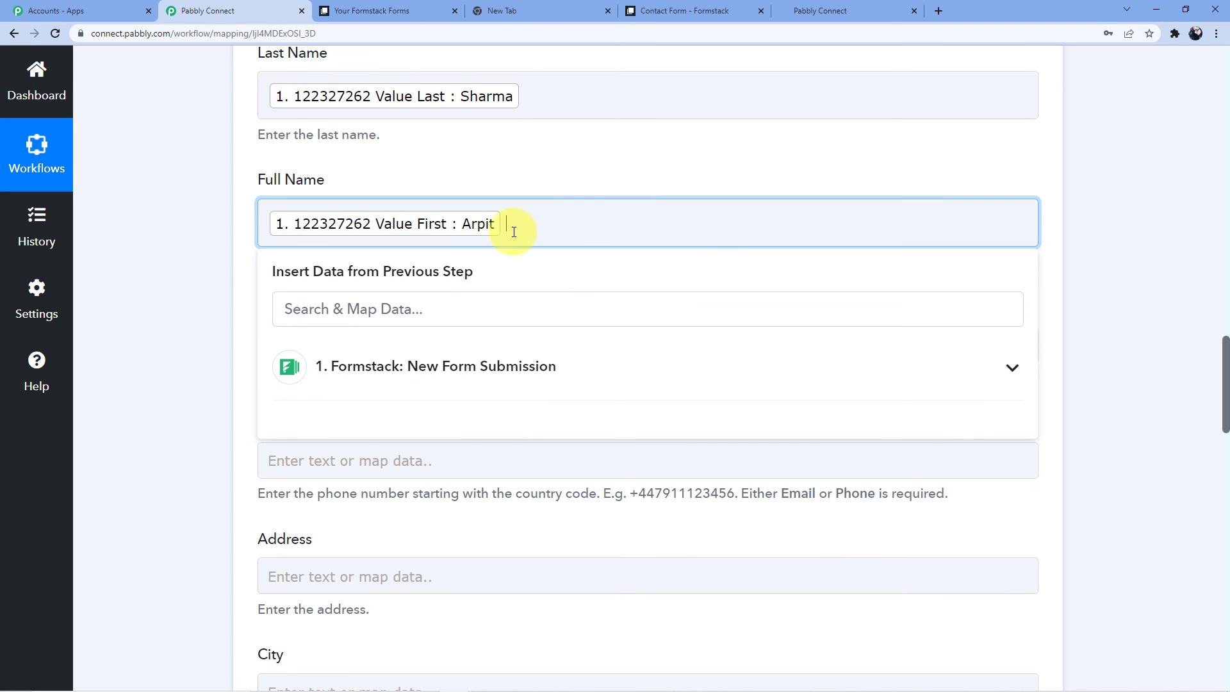
pyautogui.click(311, 371)
pyautogui.click(432, 453)
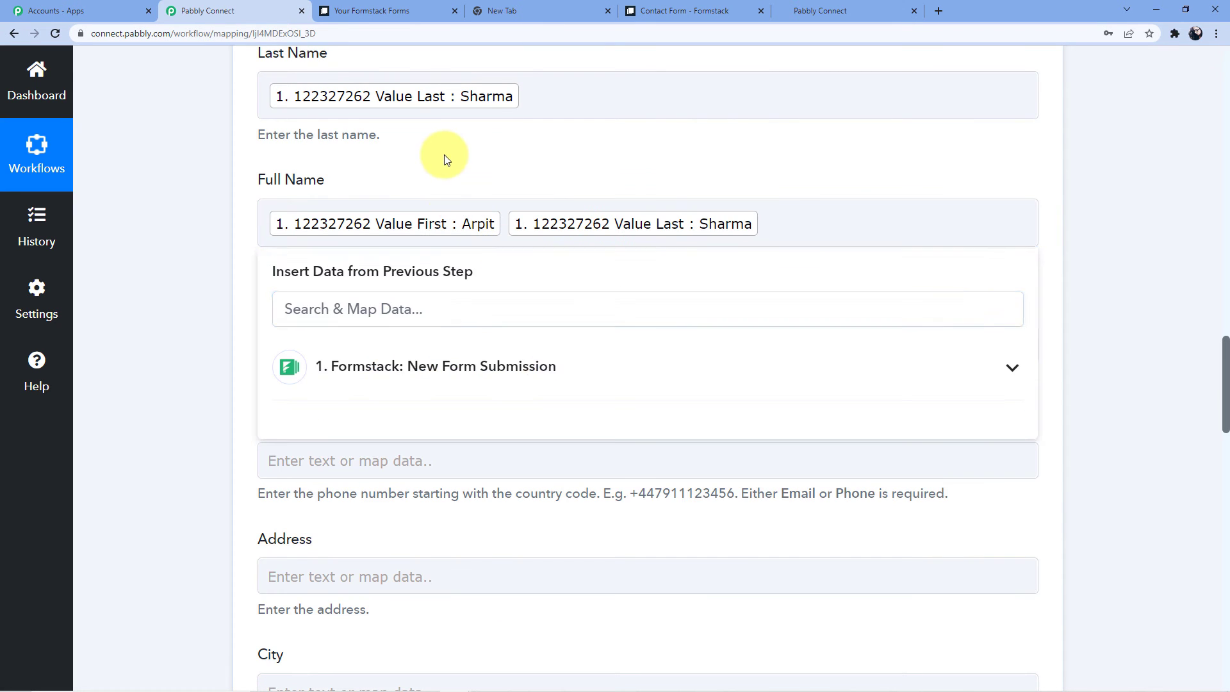
# Map the Formstack submission's email value into the Email field.
pyautogui.scroll(-2, 410, 193)
pyautogui.click(371, 234)
pyautogui.scroll(-4, 410, 211)
pyautogui.click(452, 141)
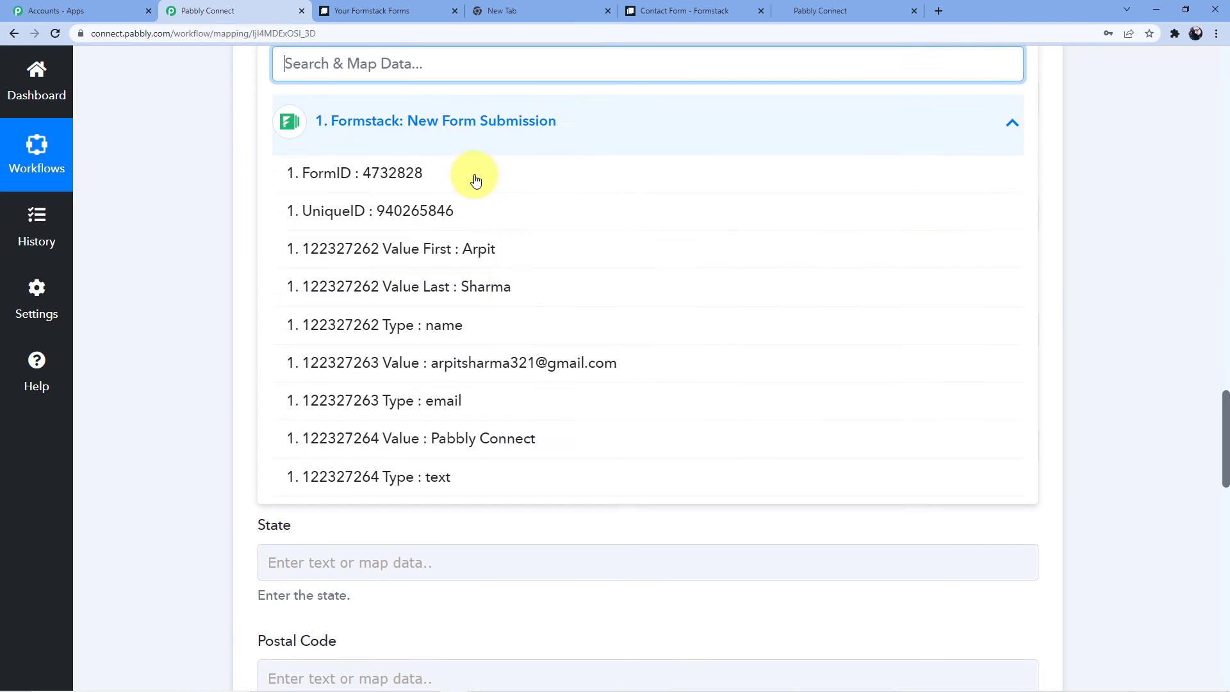
pyautogui.click(521, 362)
# Save the Create Contact action and send a test request.
pyautogui.click(370, 353)
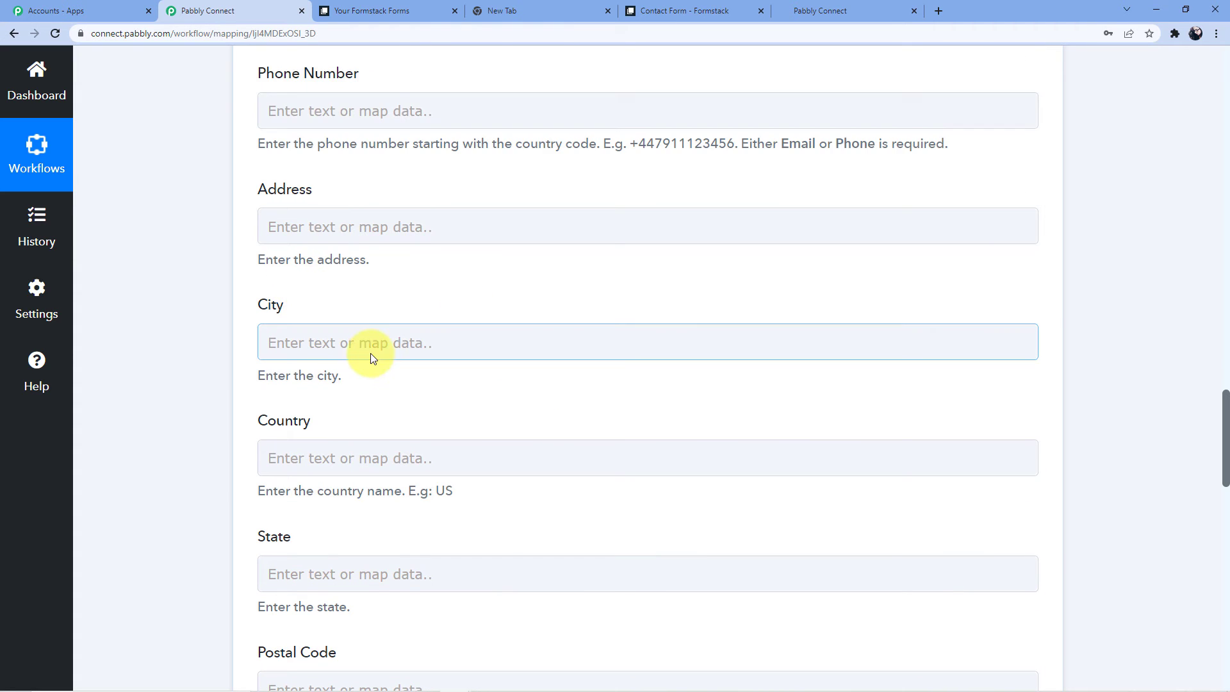
pyautogui.scroll(3, 371, 352)
pyautogui.click(349, 299)
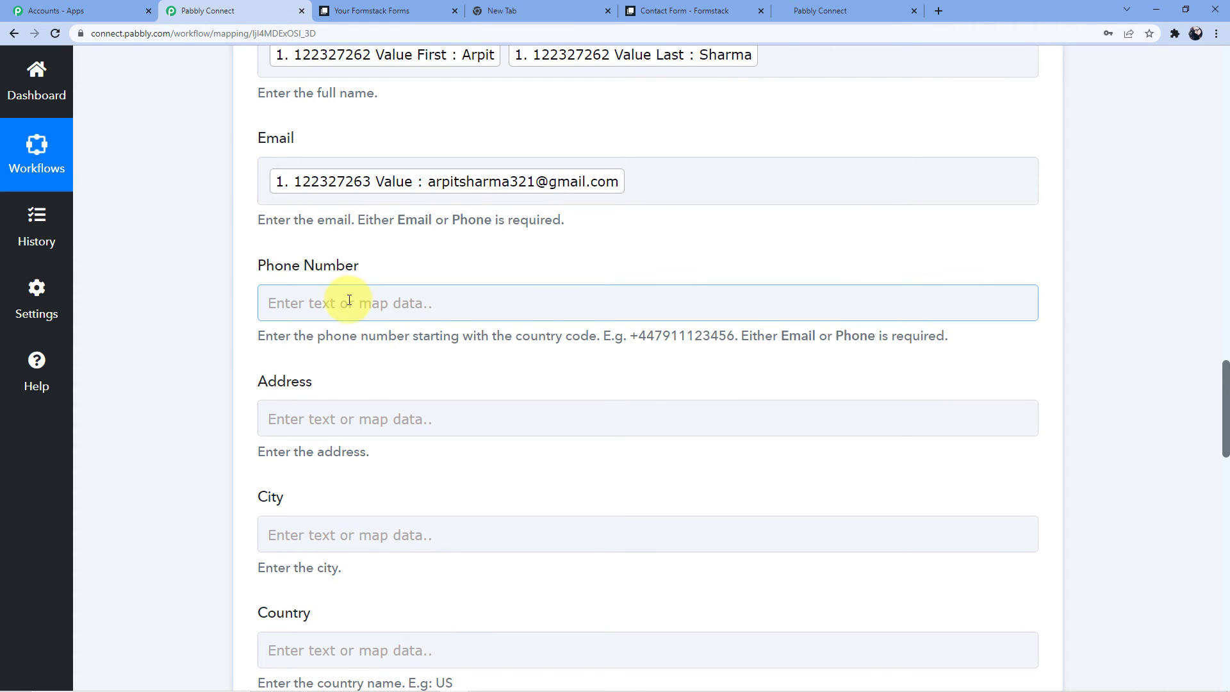
pyautogui.scroll(-10, 349, 298)
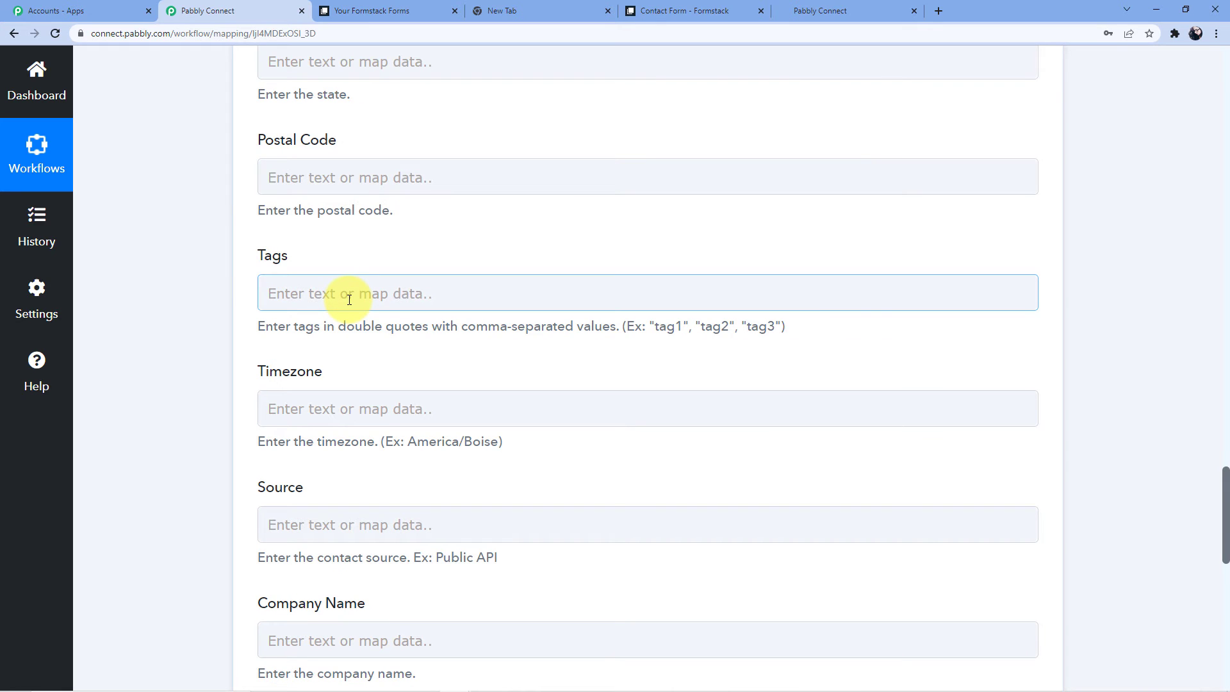
pyautogui.scroll(-2, 350, 300)
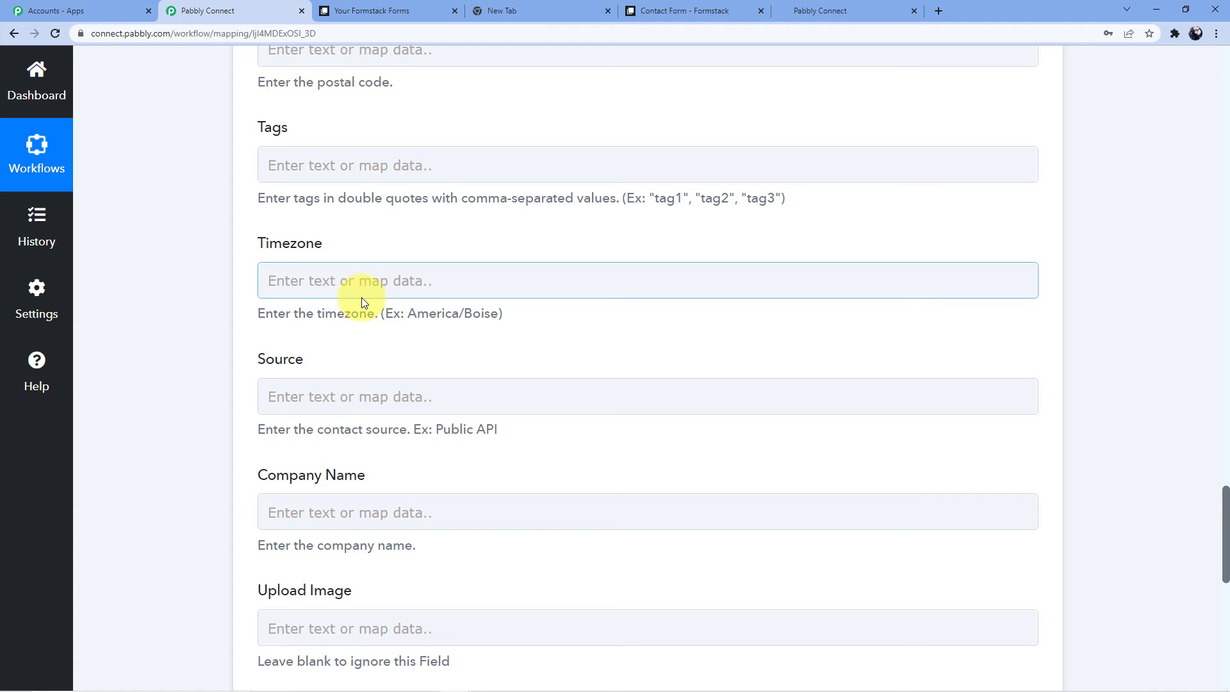
pyautogui.scroll(-4, 352, 298)
pyautogui.scroll(-4, 215, 409)
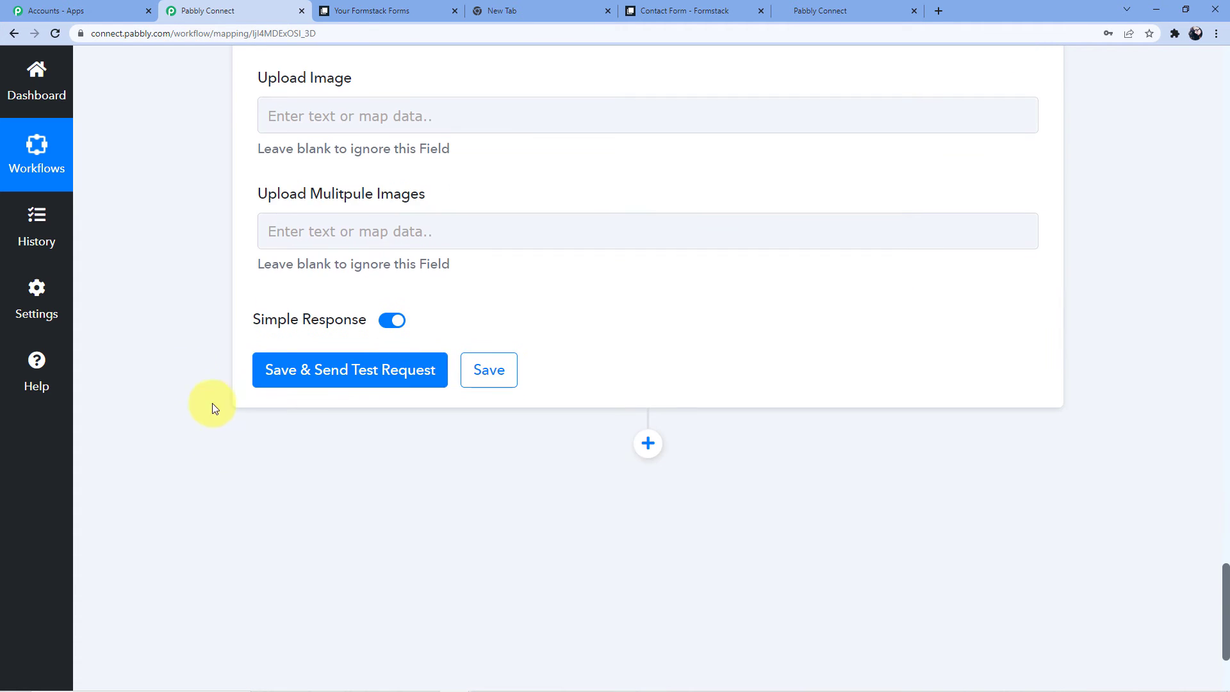
pyautogui.click(360, 373)
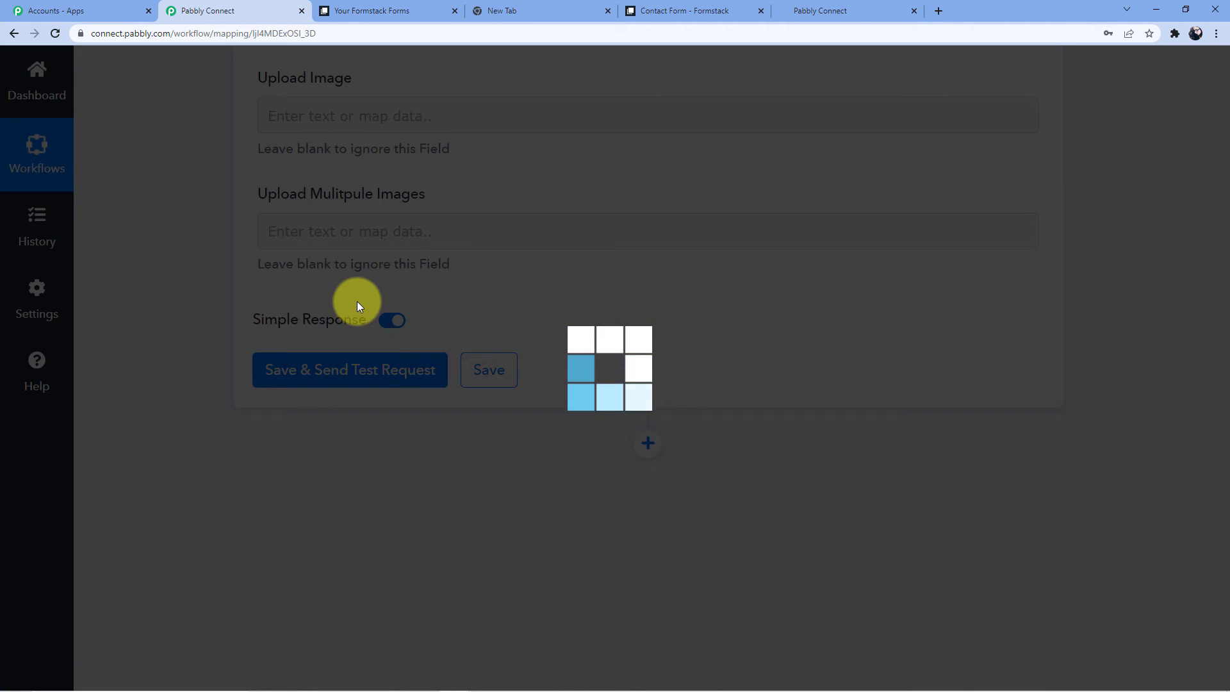
# Check the returned Contact Id and Contact Type, then return to the HighLevel tab.
pyautogui.scroll(-4, 679, 278)
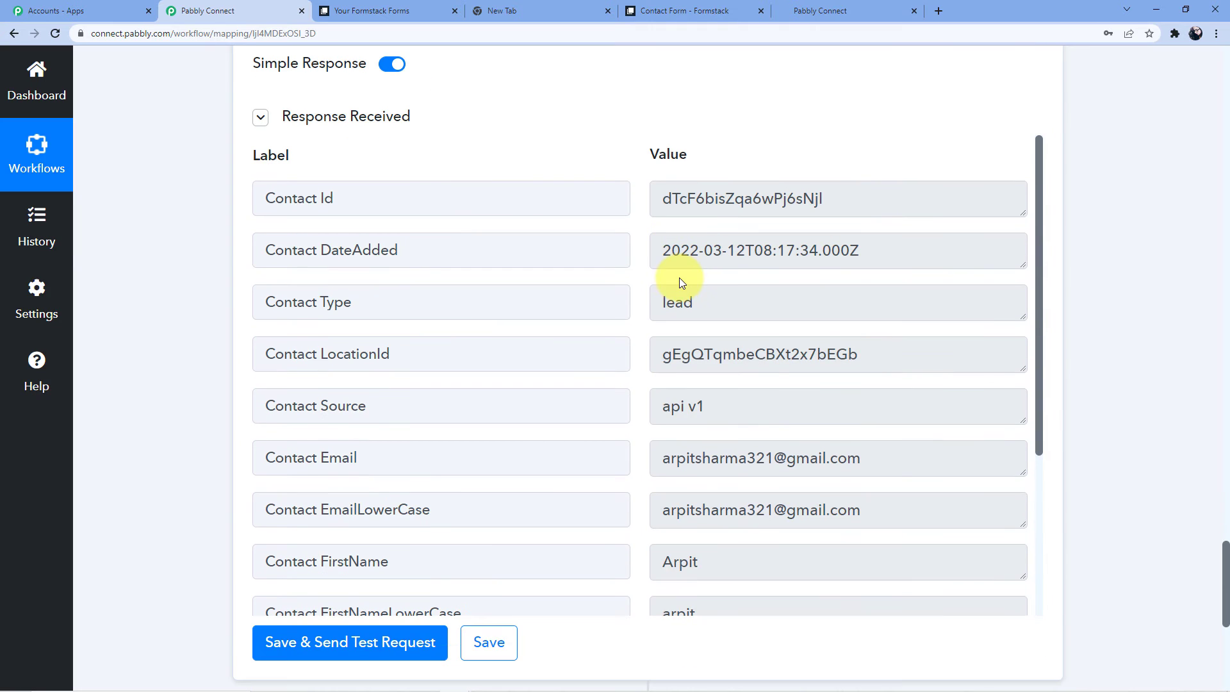
pyautogui.moveTo(660, 198); pyautogui.dragTo(838, 201)
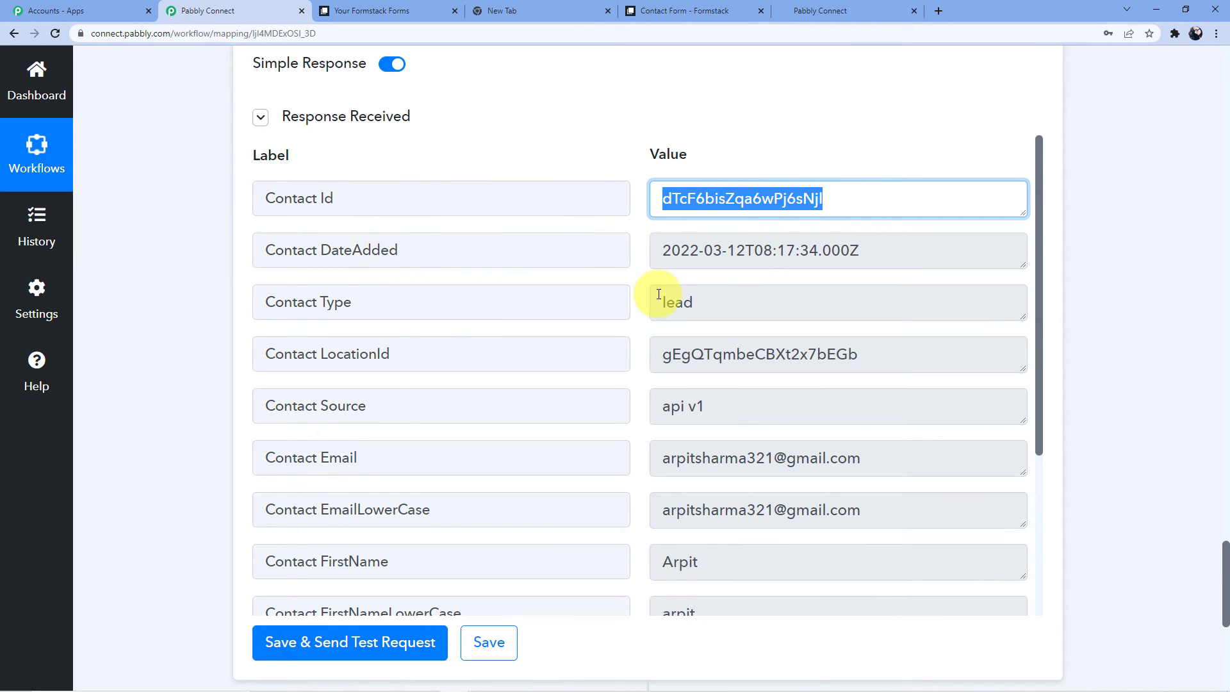
pyautogui.moveTo(659, 295); pyautogui.dragTo(730, 300)
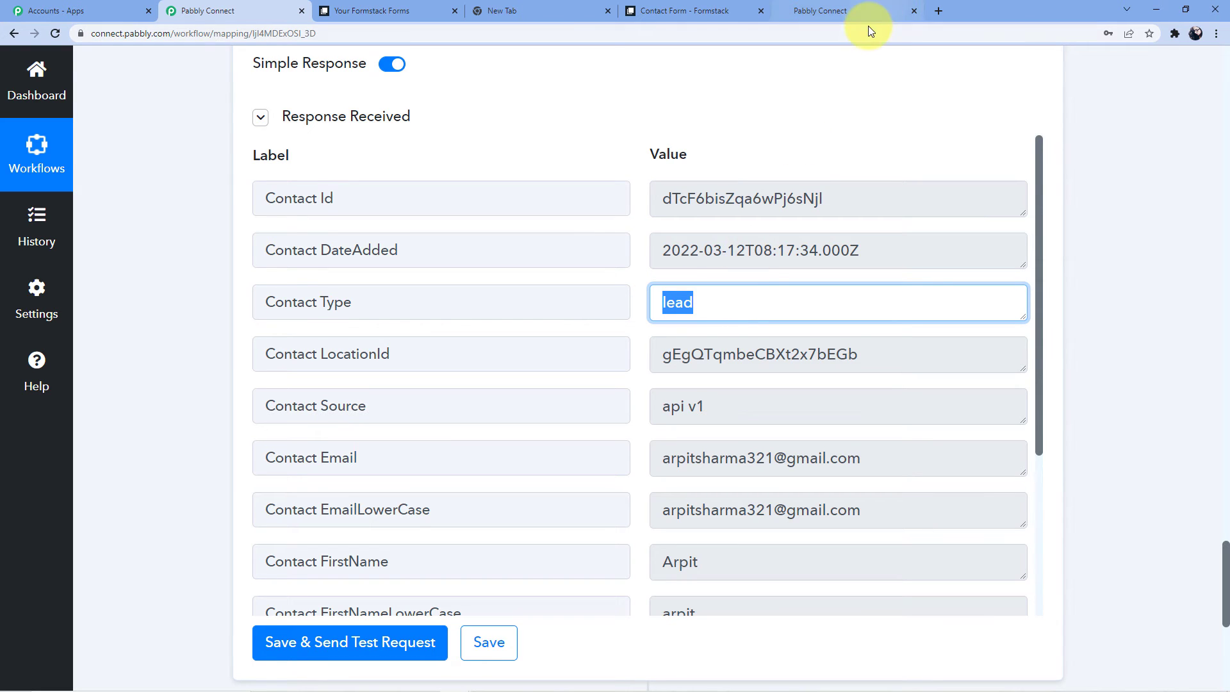
pyautogui.click(812, 5)
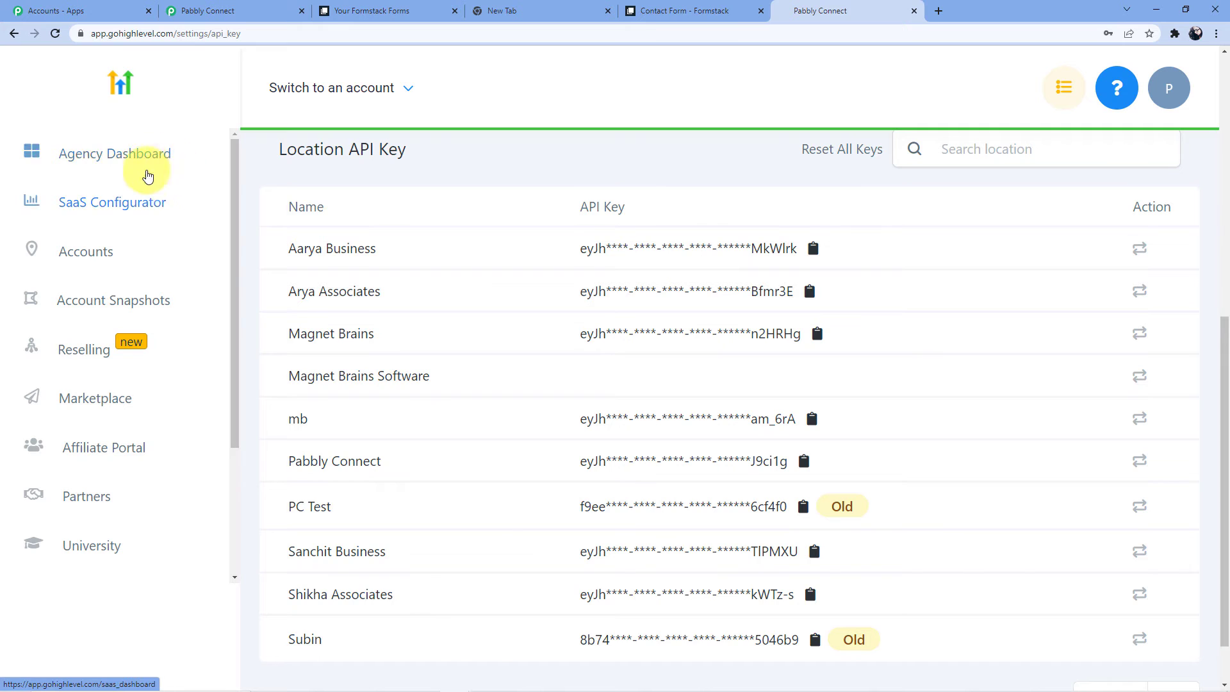
# Switch from the HighLevel agency dashboard into the Arya Associates account.
pyautogui.click(146, 168)
pyautogui.click(393, 90)
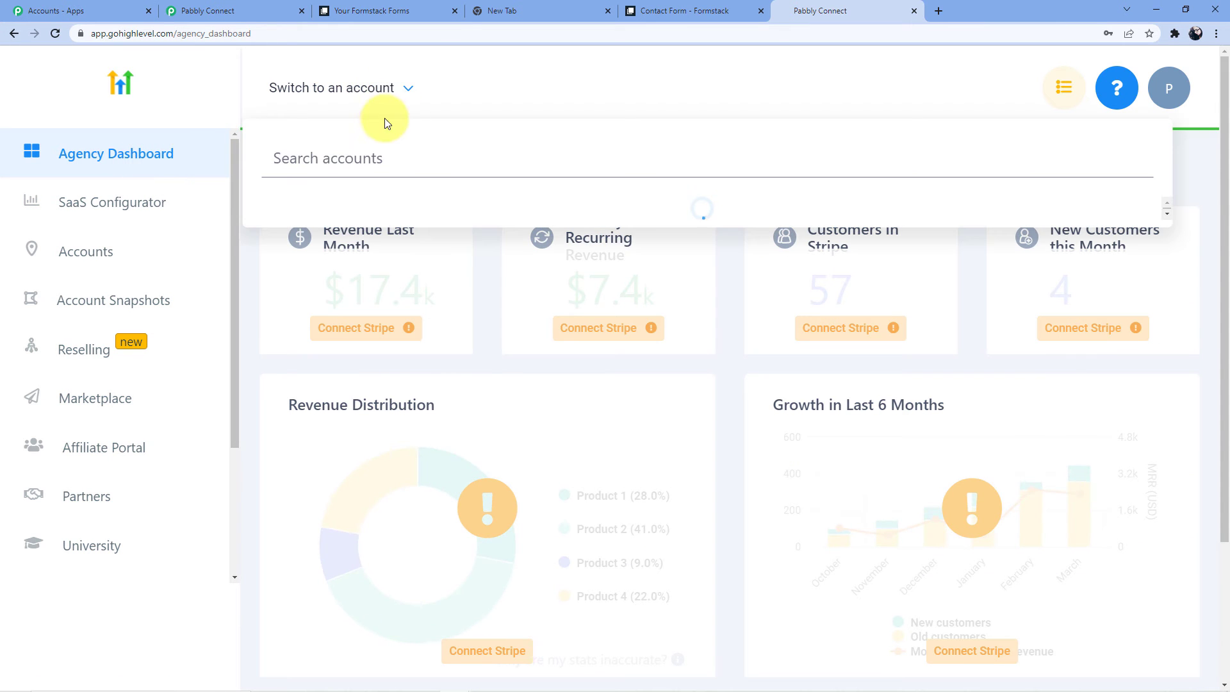
pyautogui.click(339, 287)
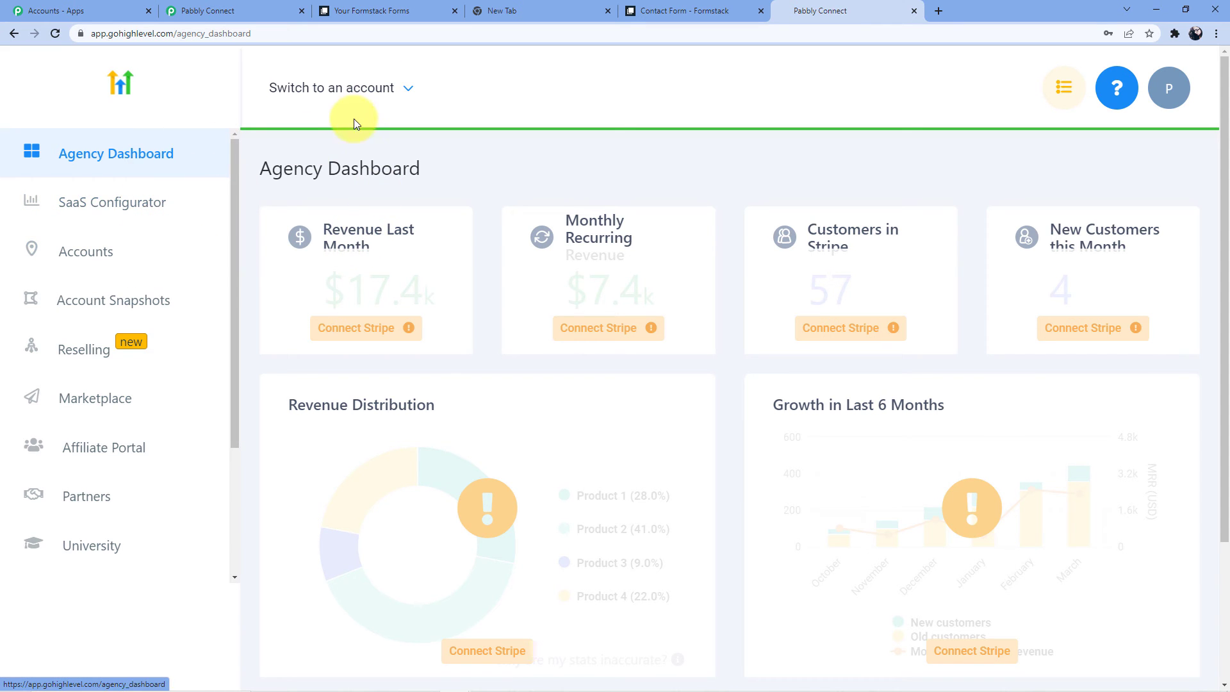
pyautogui.click(383, 88)
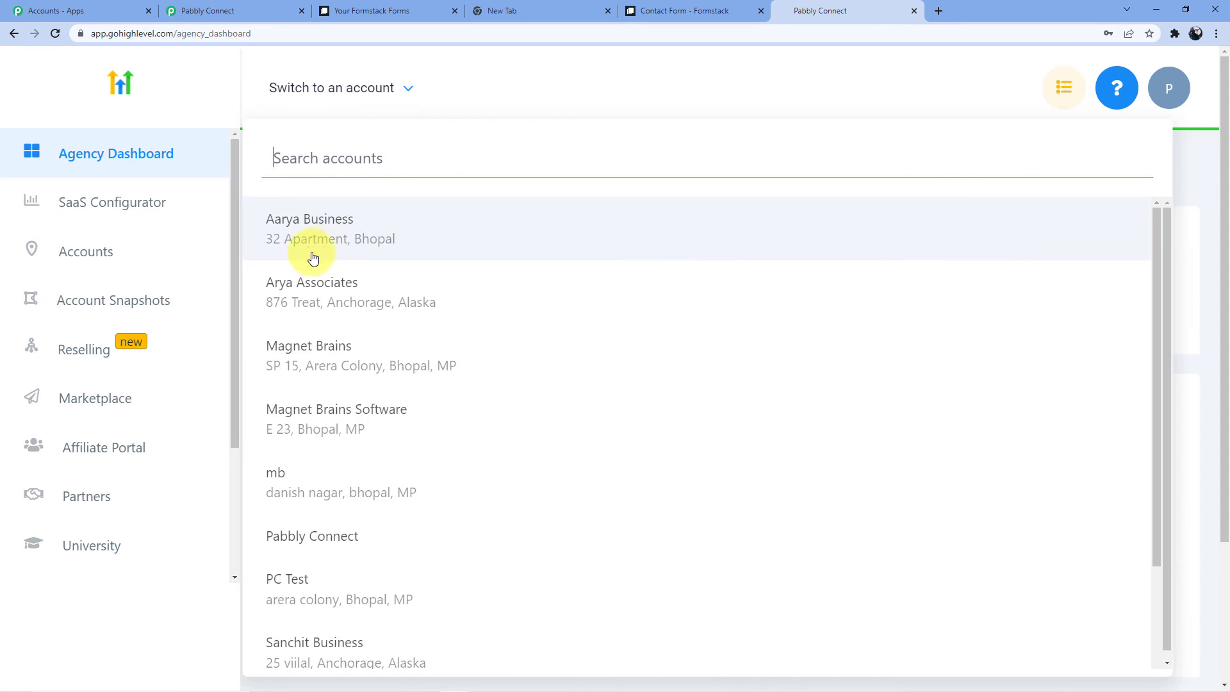
pyautogui.click(313, 257)
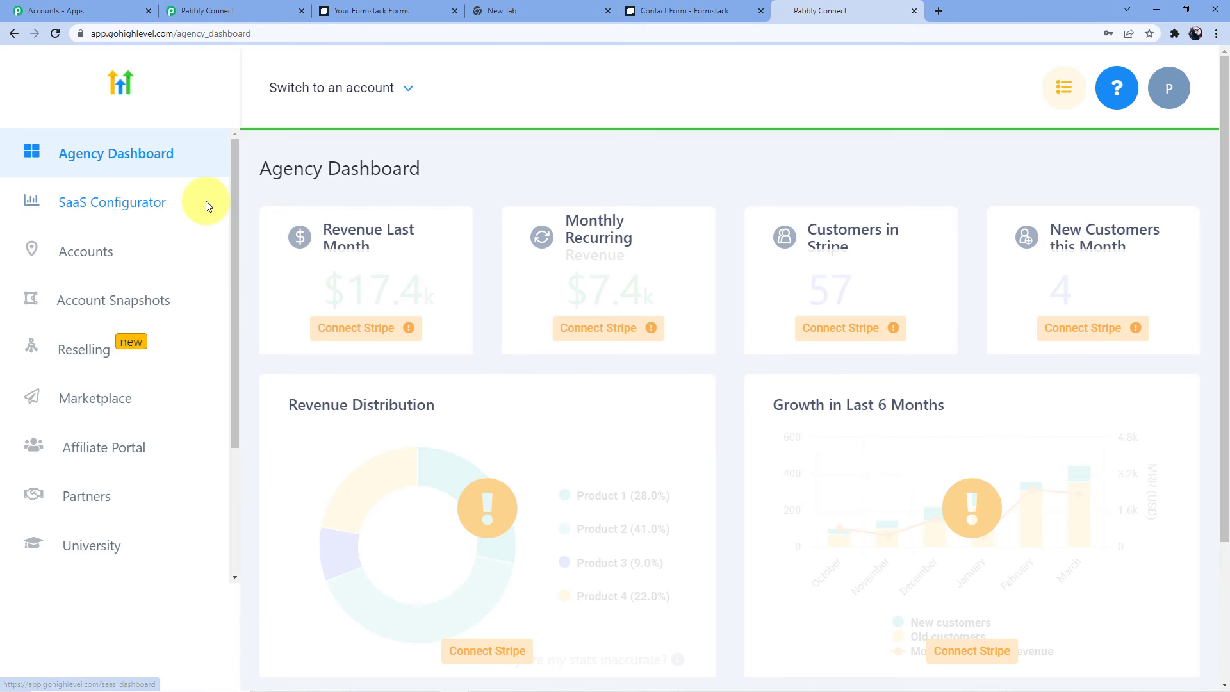
# Open Arya Associates' full Contacts list, showing 11 records.
pyautogui.scroll(-2, 160, 257)
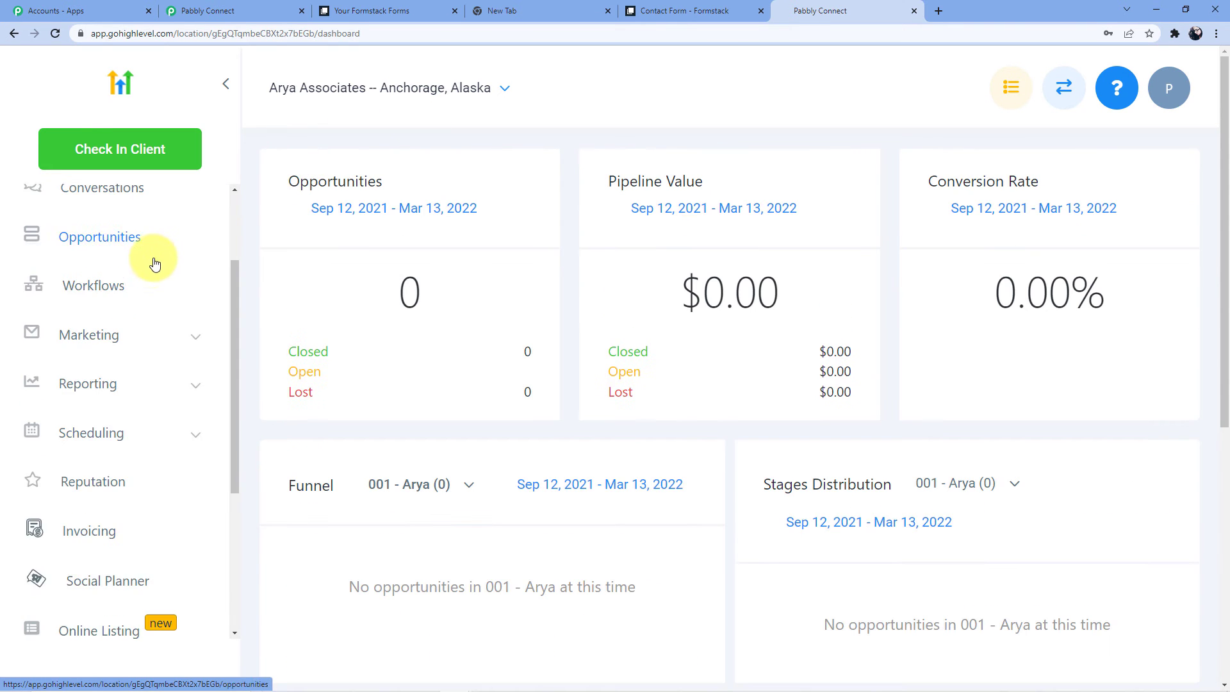
pyautogui.scroll(-4, 154, 264)
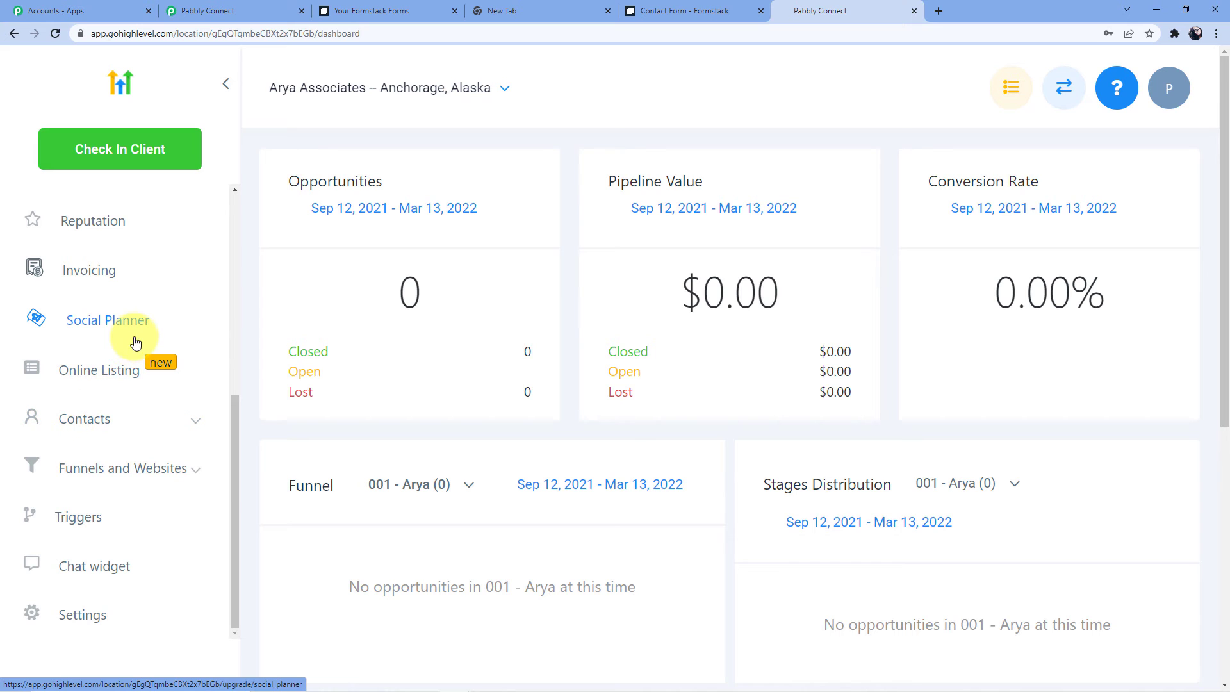
pyautogui.click(101, 417)
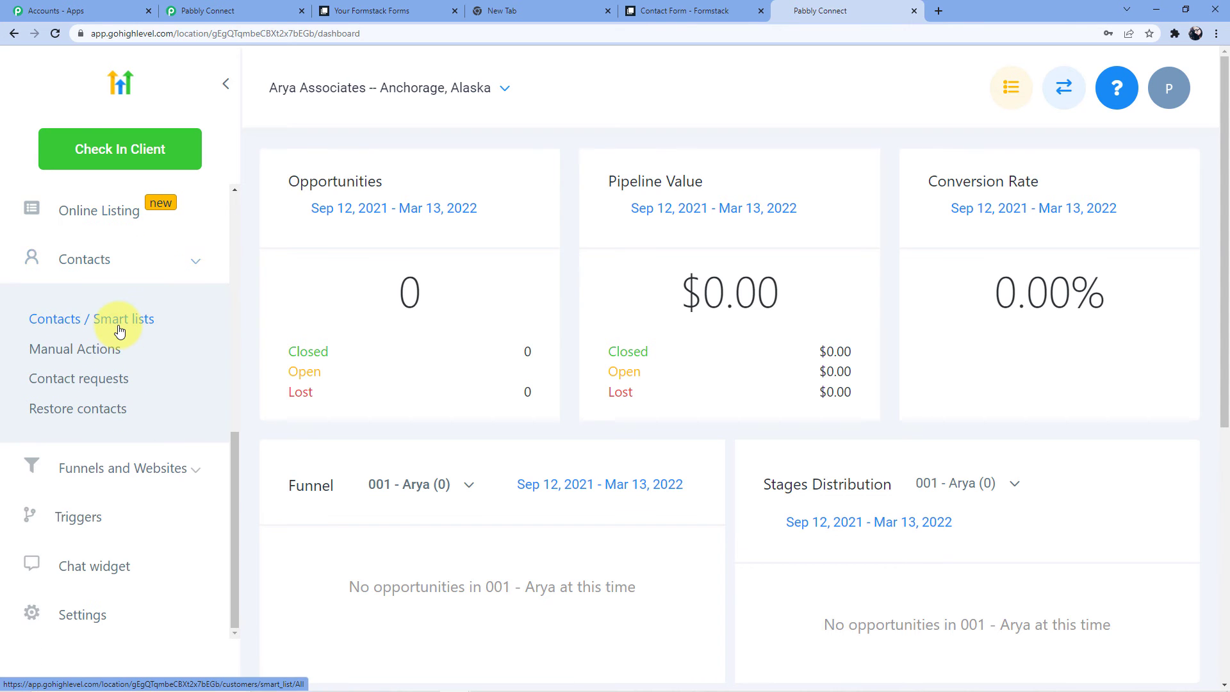
pyautogui.click(119, 331)
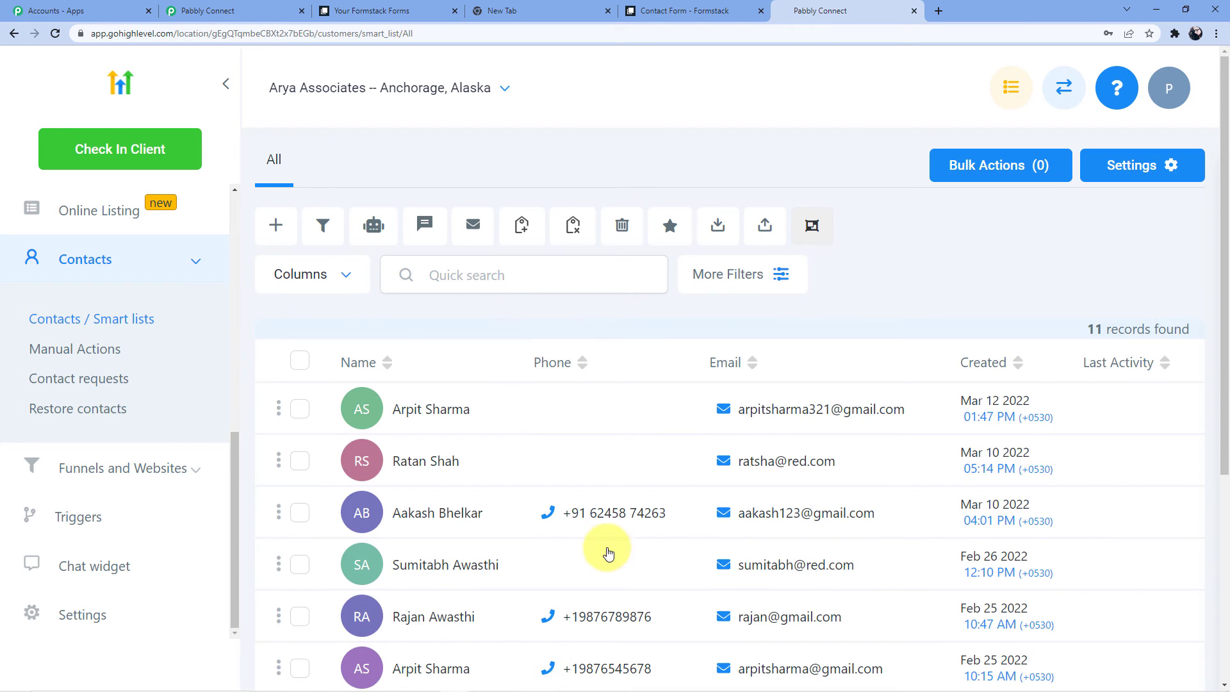
pyautogui.moveTo(571, 524)
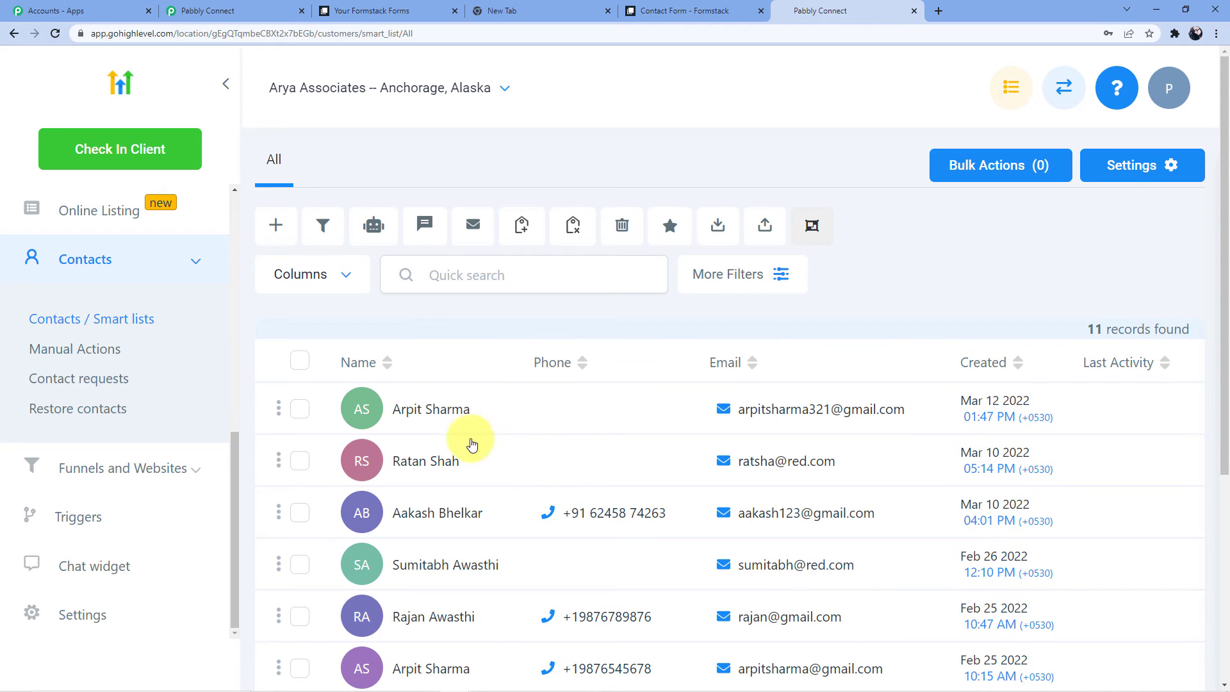
pyautogui.moveTo(777, 417)
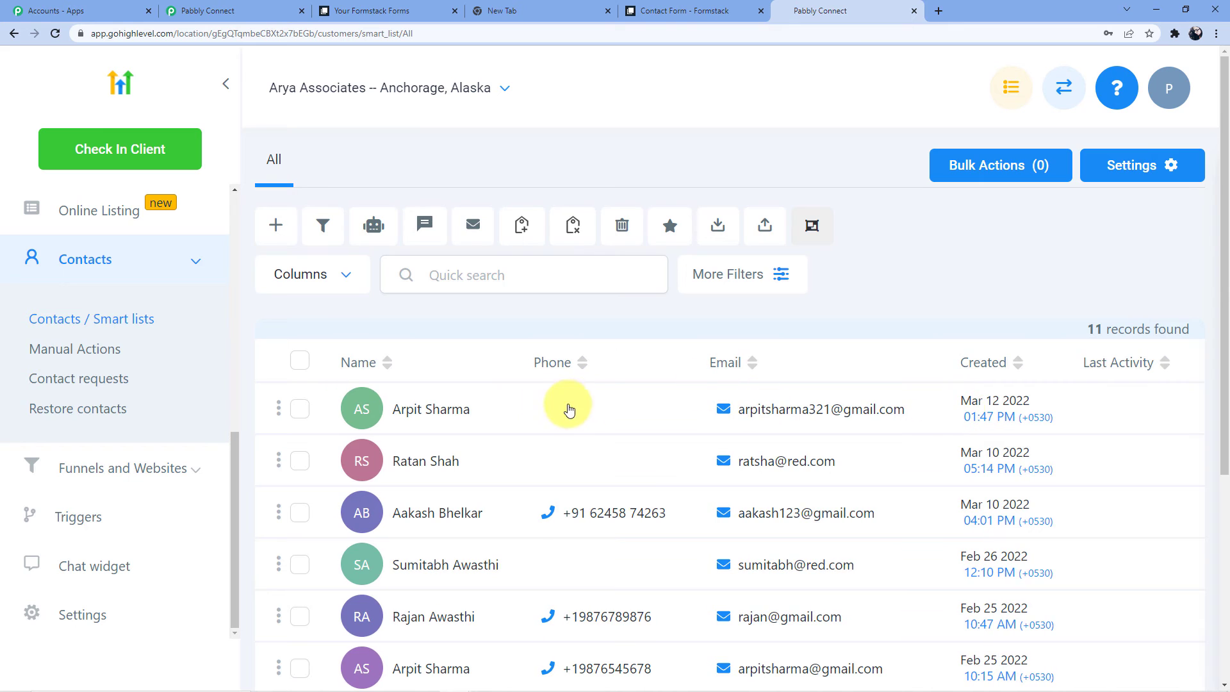
# Reload the Formstack contact form and enter the test person's first and last name.
pyautogui.click(684, 5)
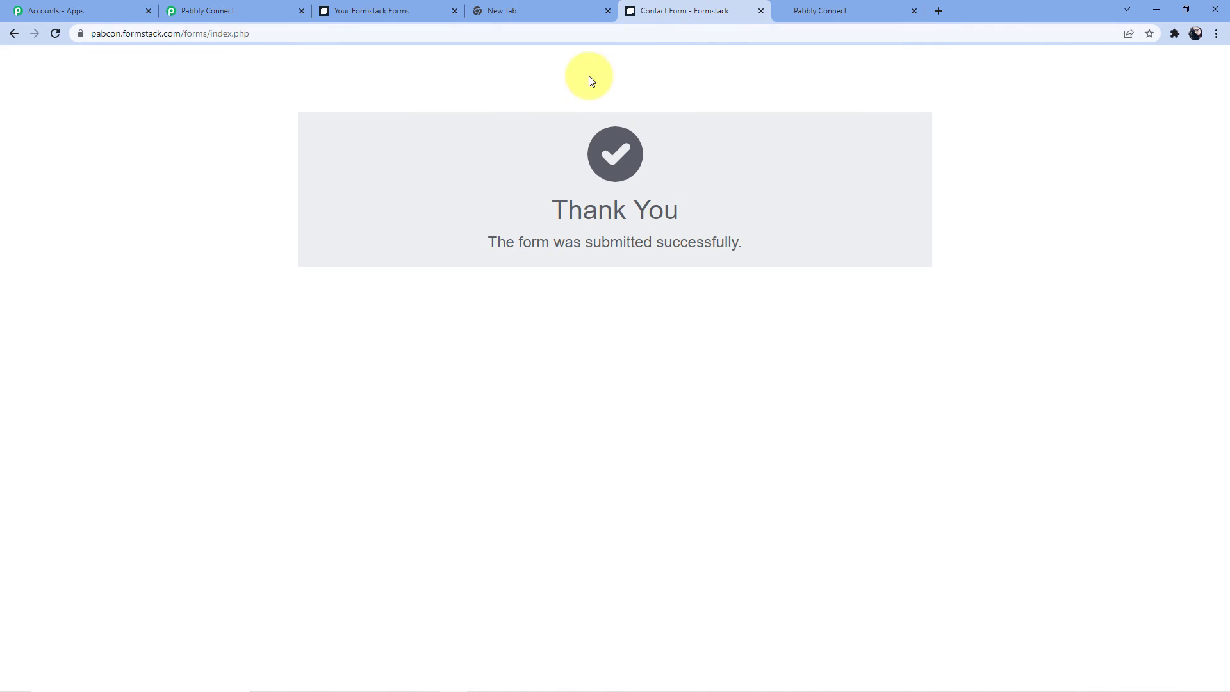
pyautogui.click(691, 38)
pyautogui.press('Return')
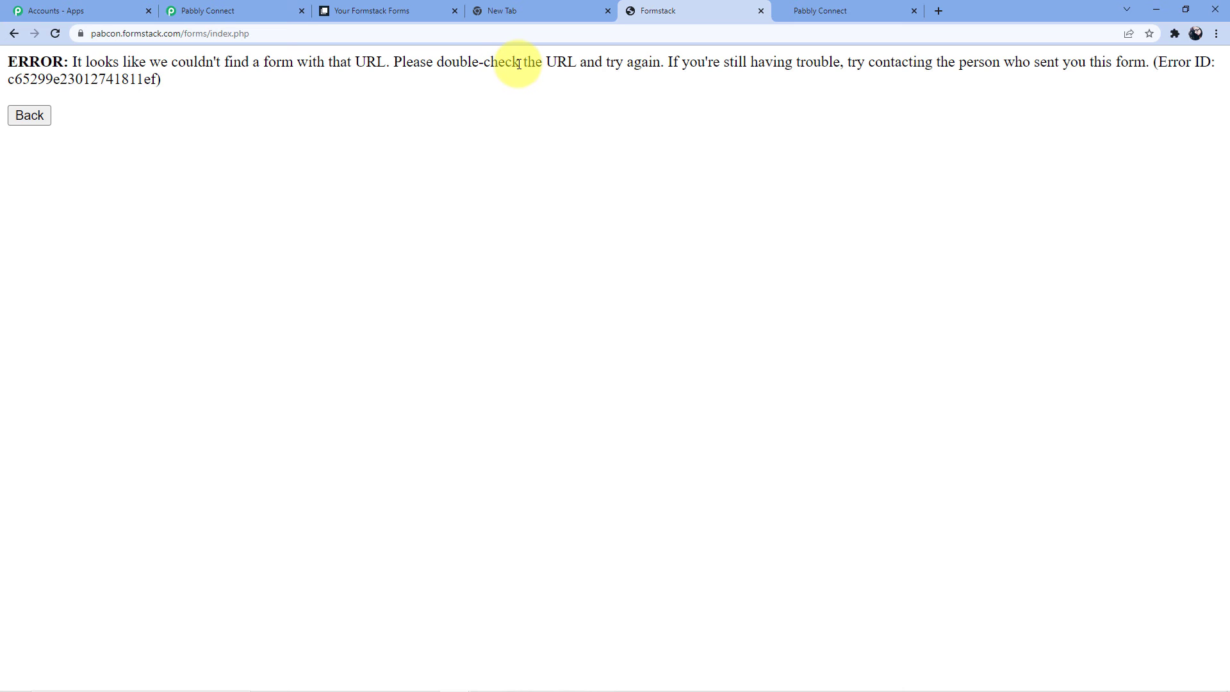
pyautogui.click(349, 163)
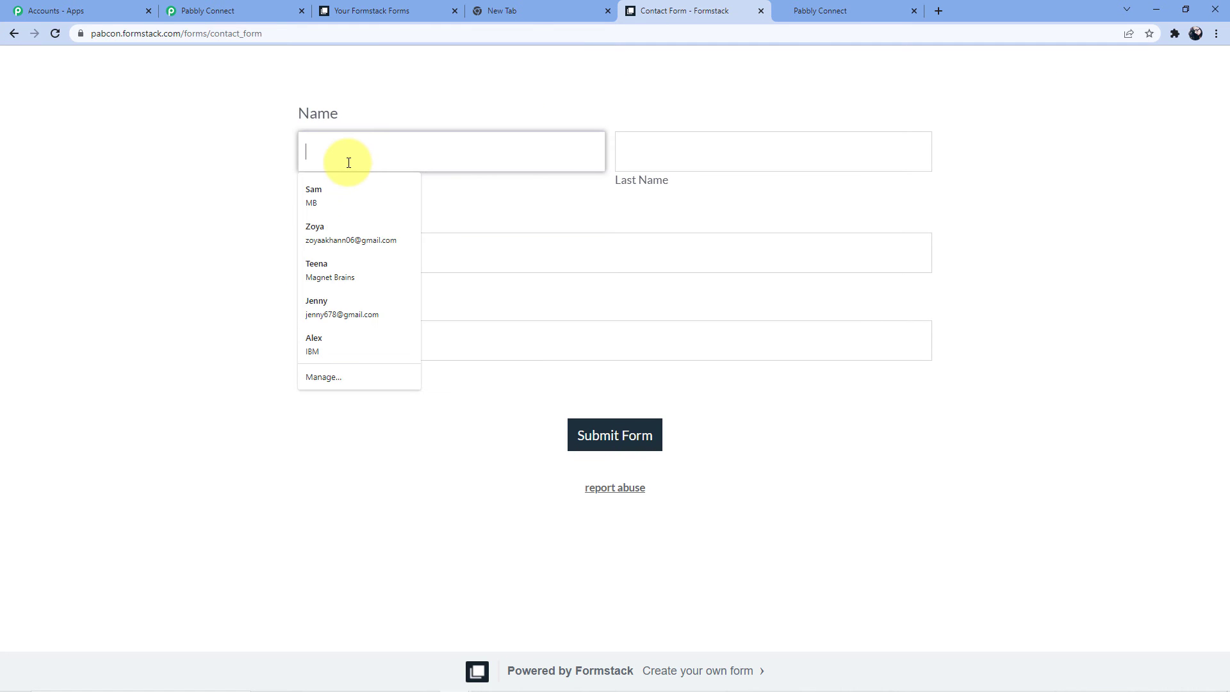
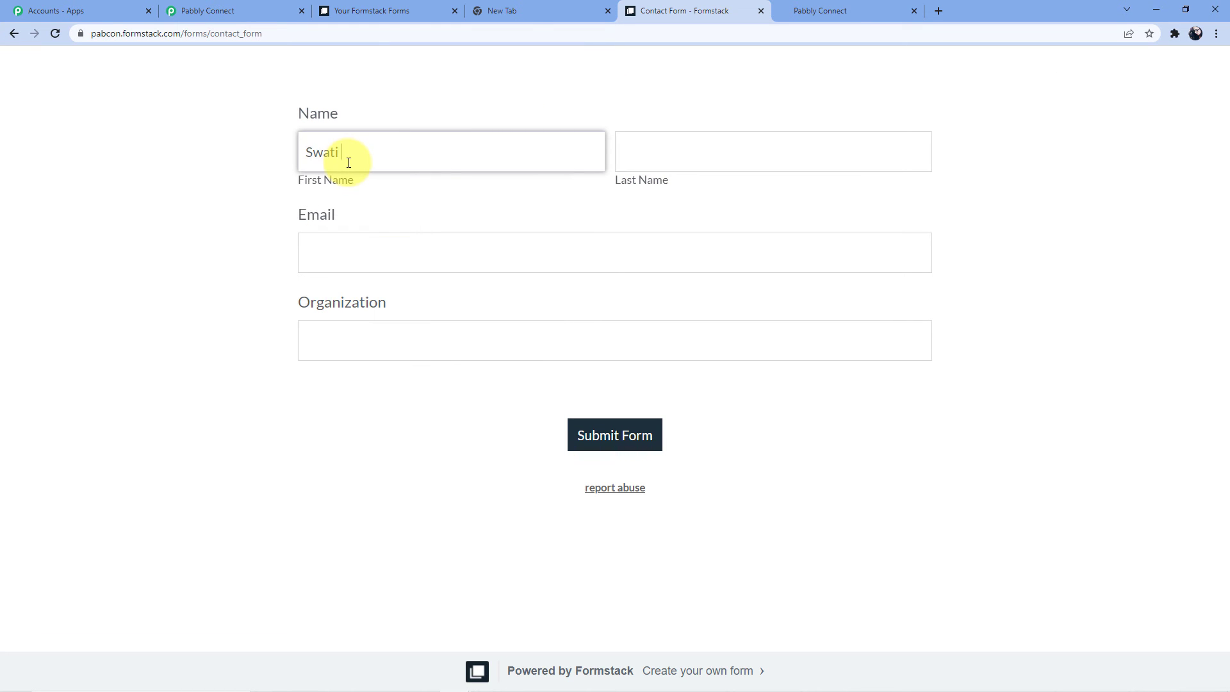
pyautogui.click(624, 156)
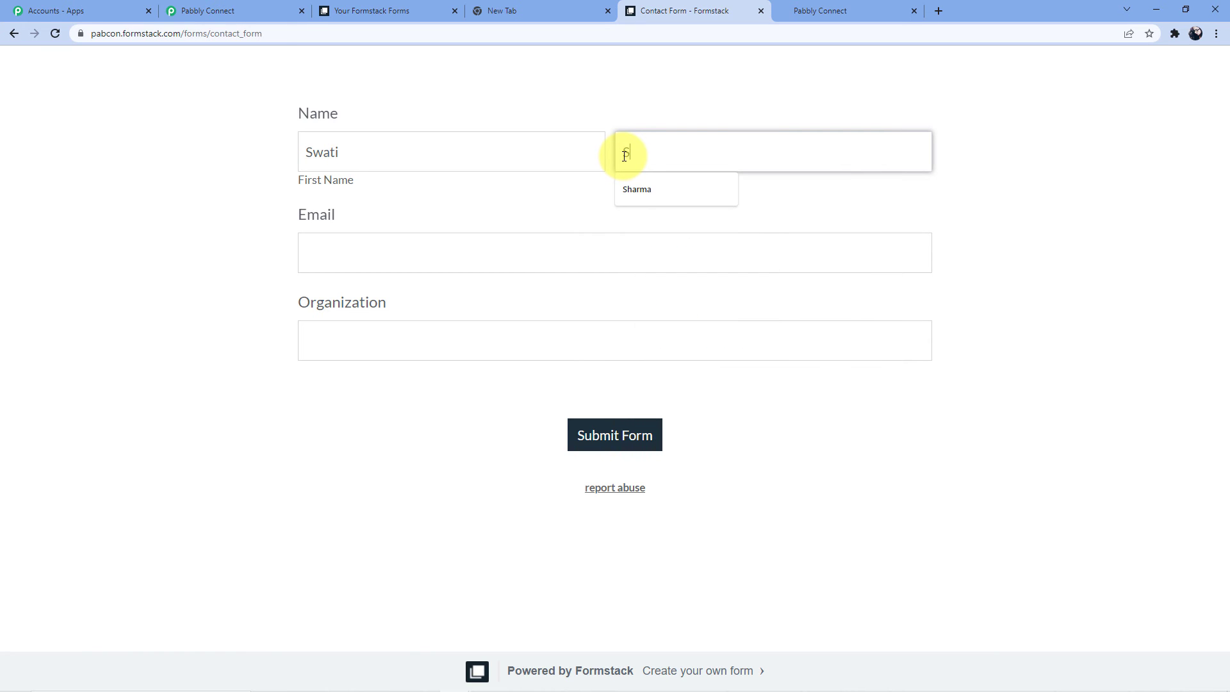
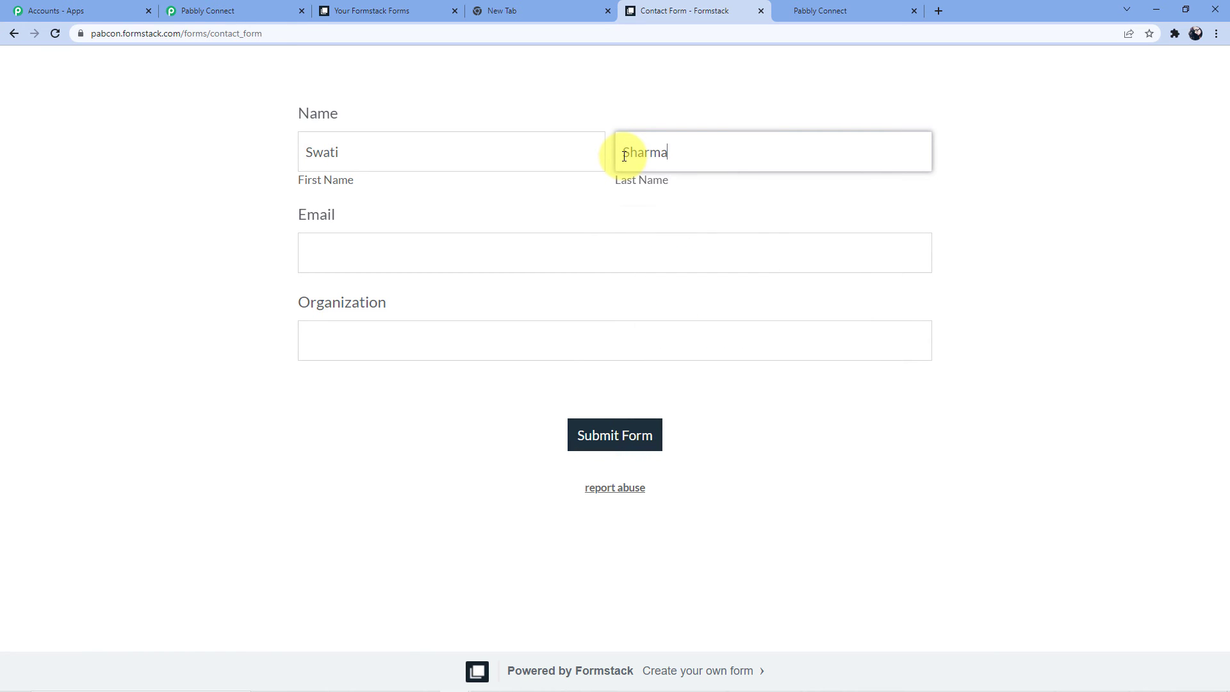
# Enter the test email and organization 'Pabbly Connect', submit the form, and return to HighLevel.
pyautogui.click(451, 249)
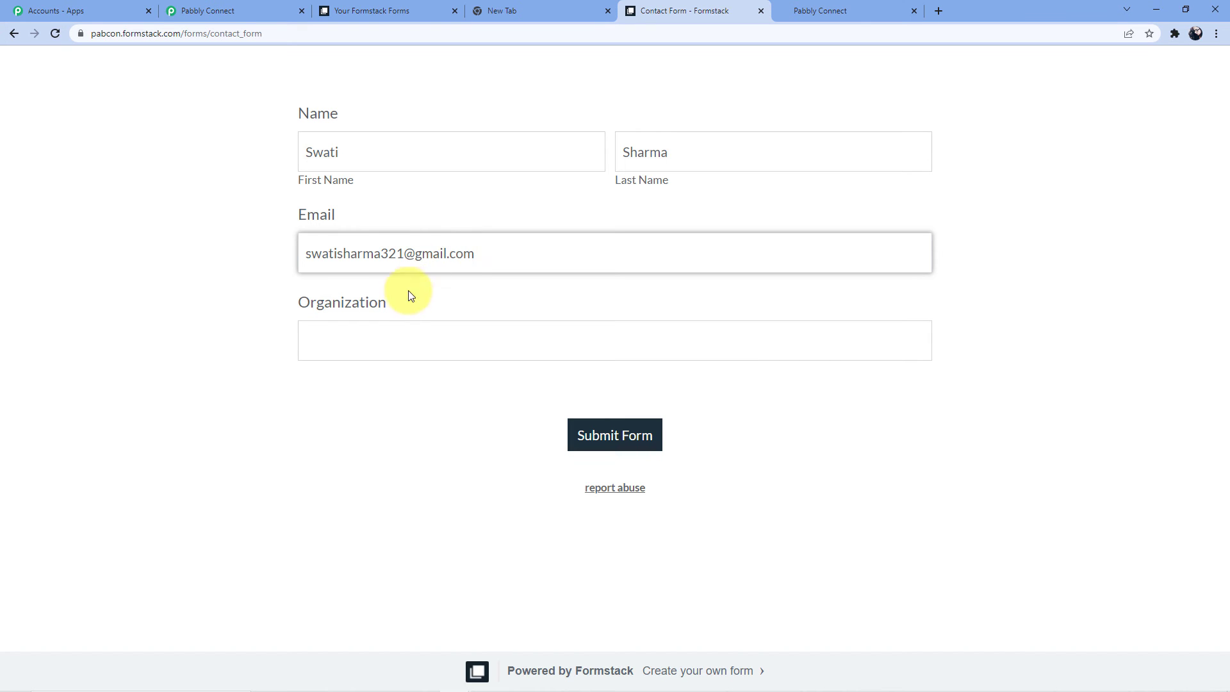
pyautogui.click(391, 334)
pyautogui.write('Pabbly')
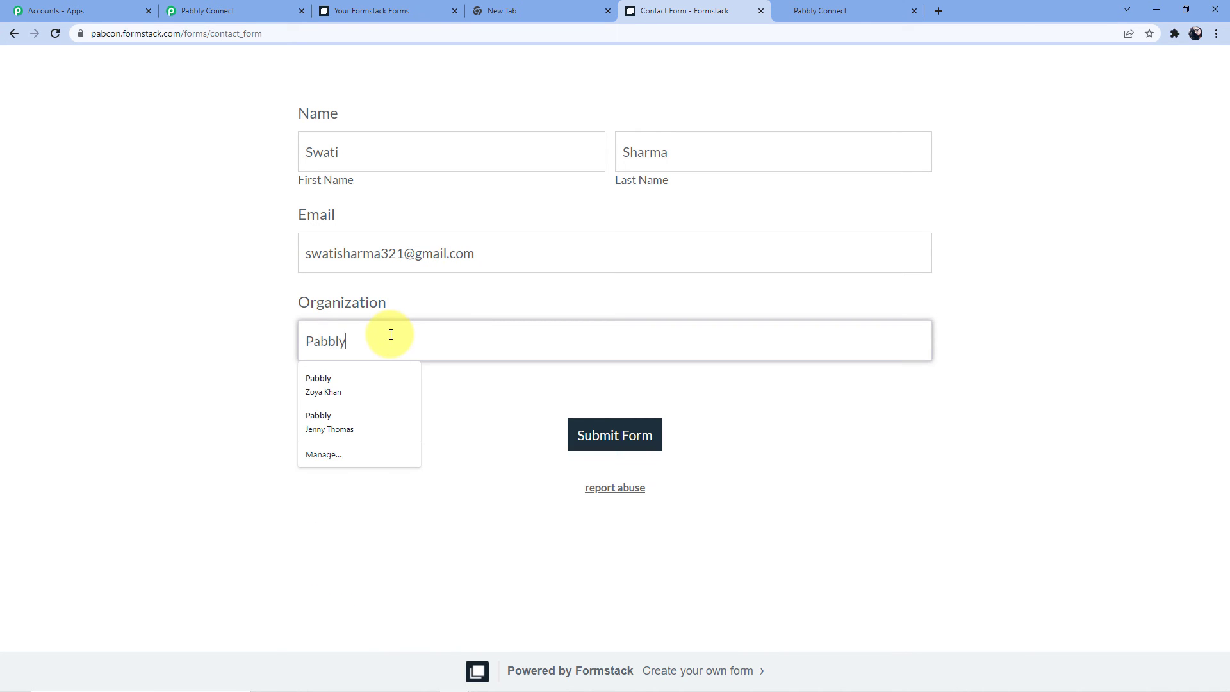
pyautogui.write(' Connect')
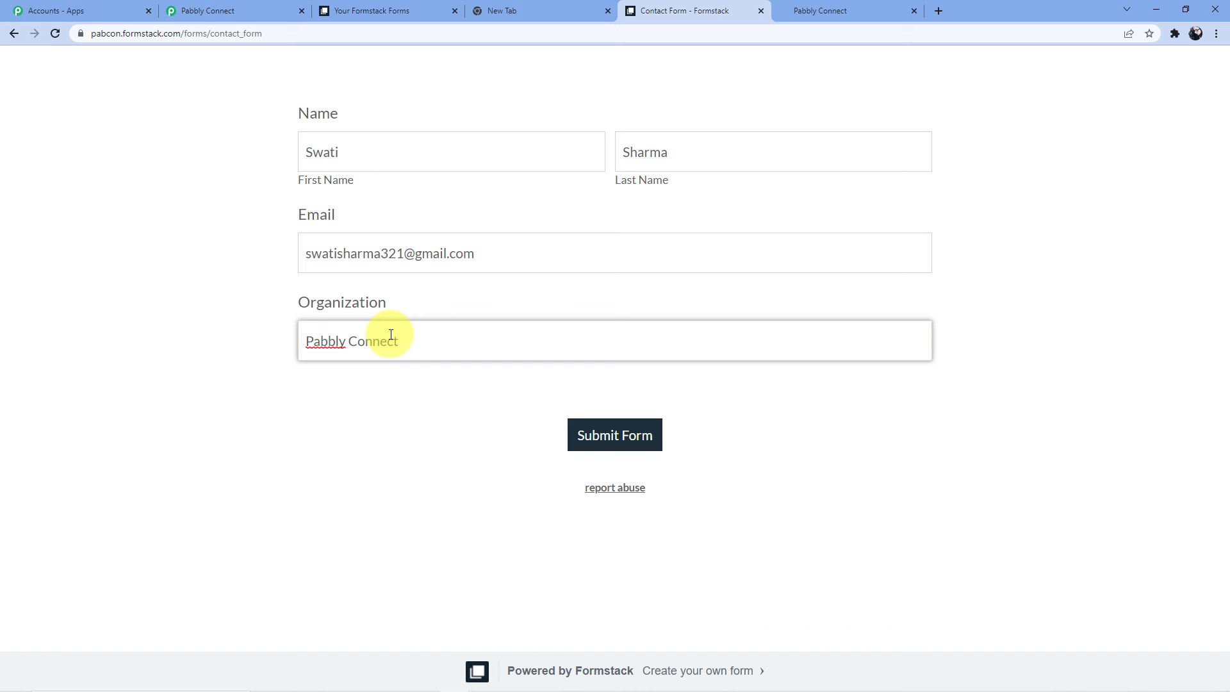
pyautogui.press('Return')
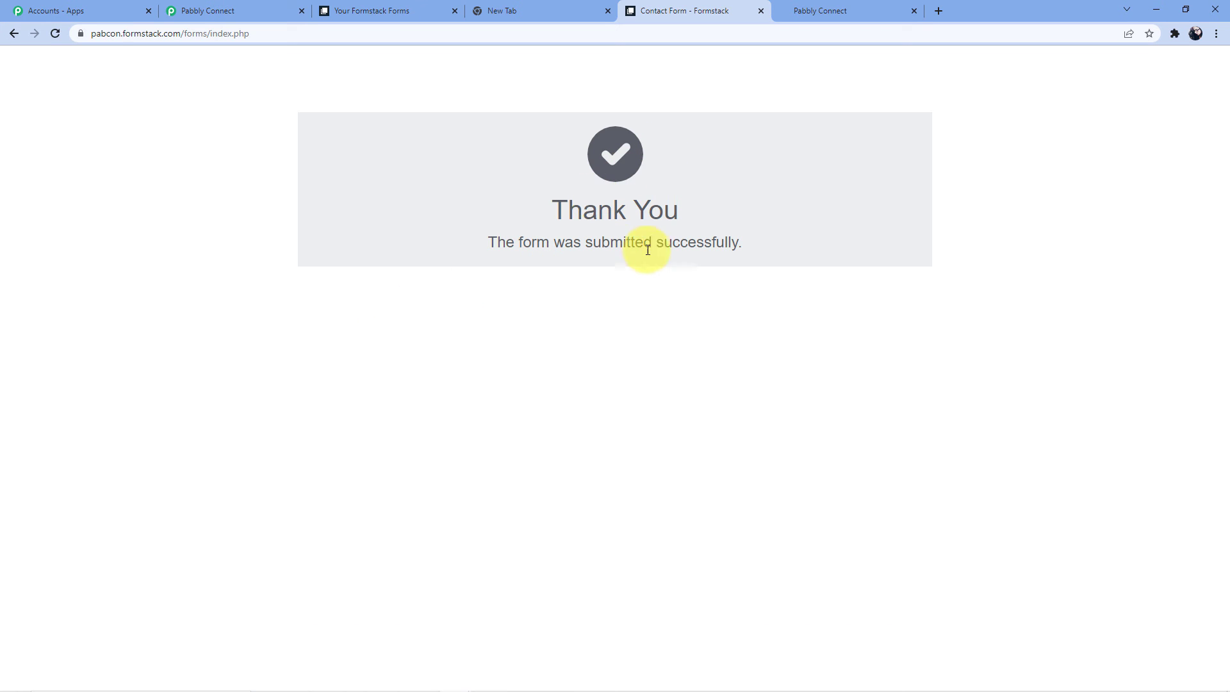
pyautogui.click(836, 10)
# Reload HighLevel contacts to confirm the new test contact among 12 records.
pyautogui.scroll(-1, 417, 301)
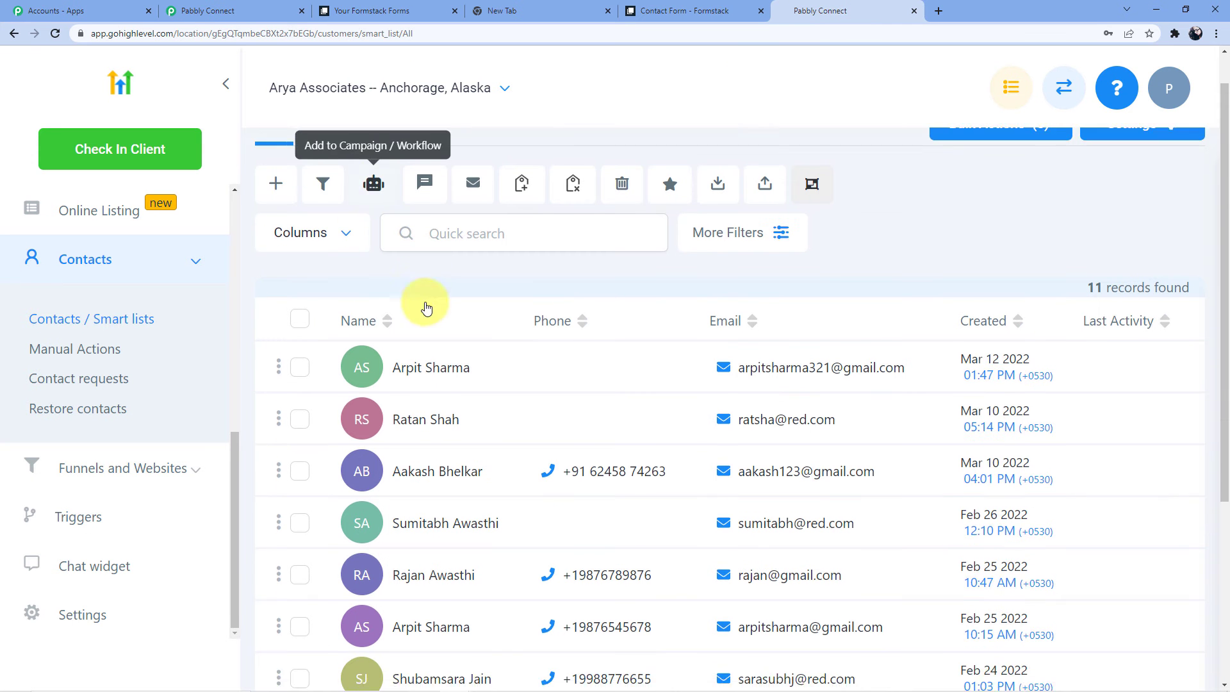
pyautogui.click(55, 34)
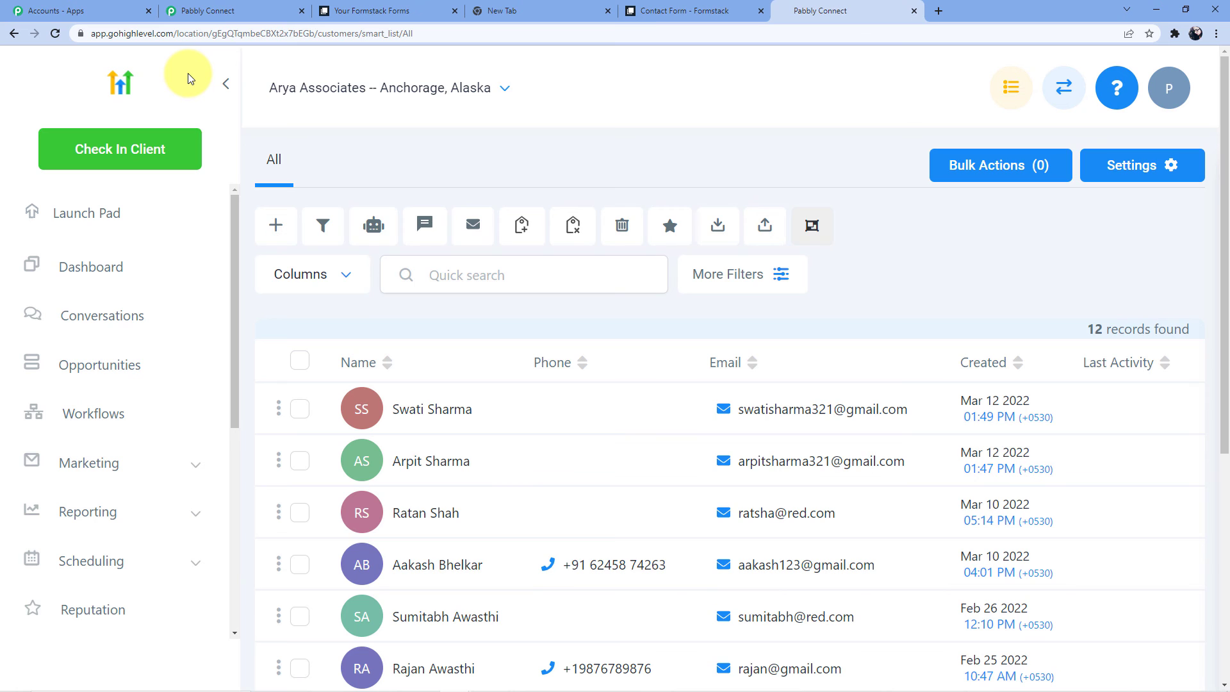
pyautogui.moveTo(904, 421)
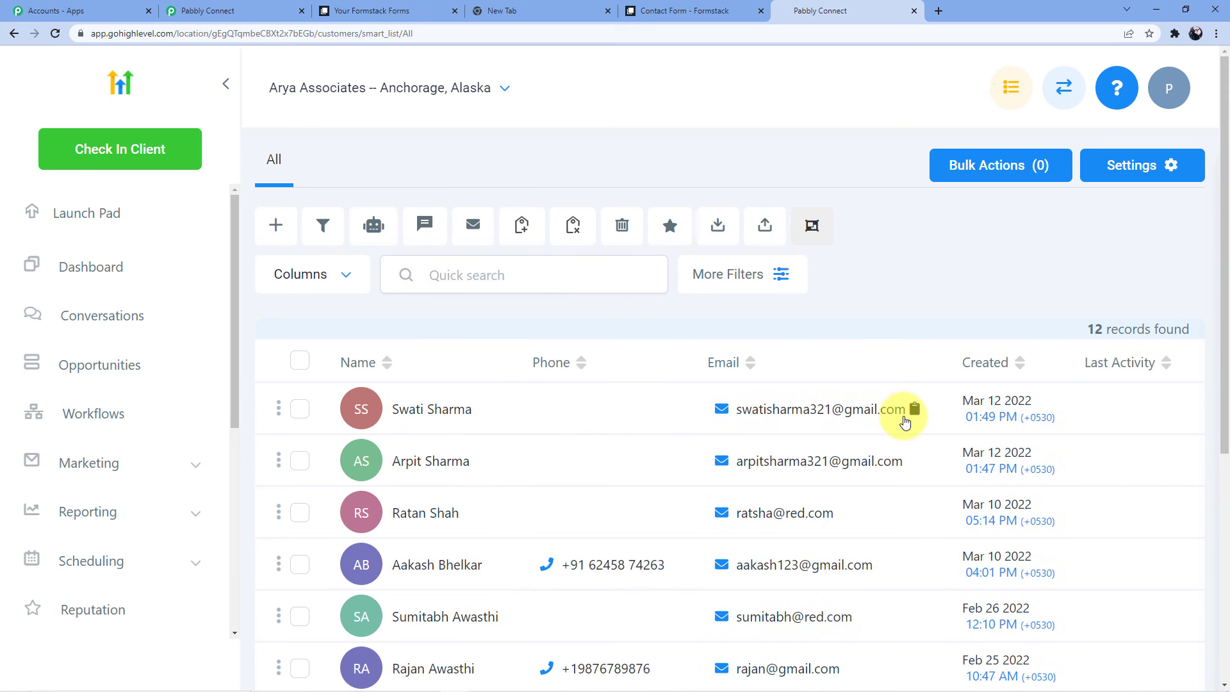
# Return to the Formstack to GoHighLevel workflow and collapse its trigger and action cards.
pyautogui.click(234, 8)
pyautogui.moveTo(1224, 564); pyautogui.dragTo(1224, 104)
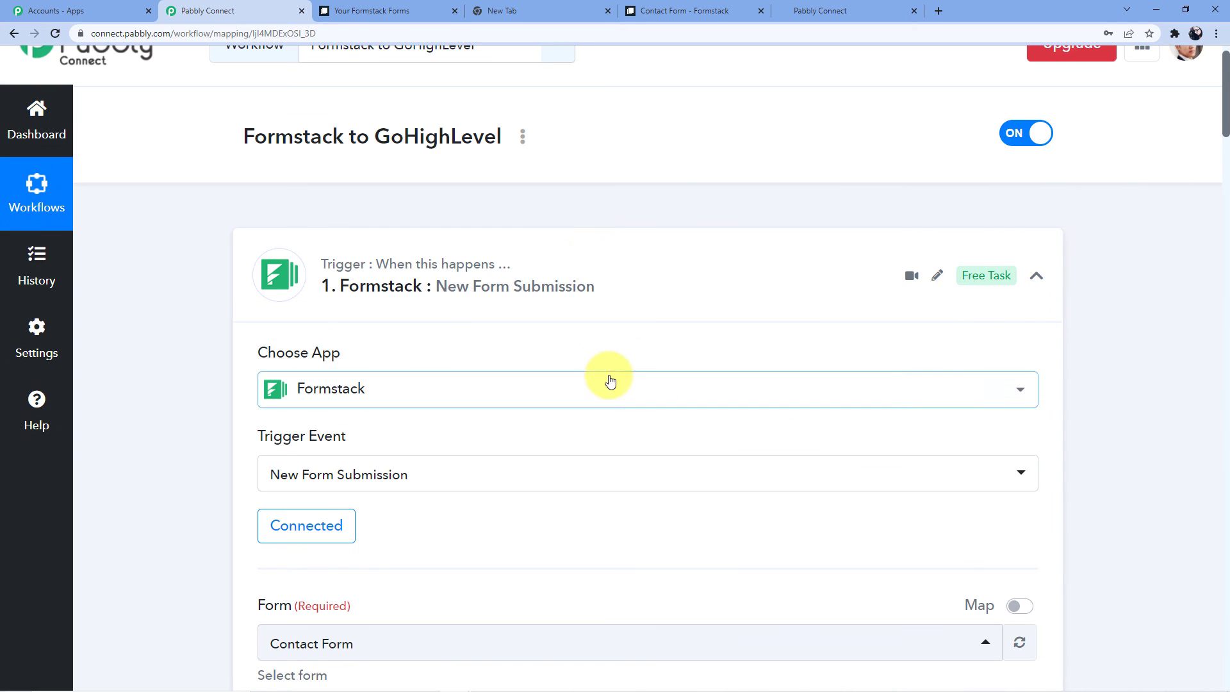
pyautogui.click(558, 263)
pyautogui.scroll(-2, 512, 281)
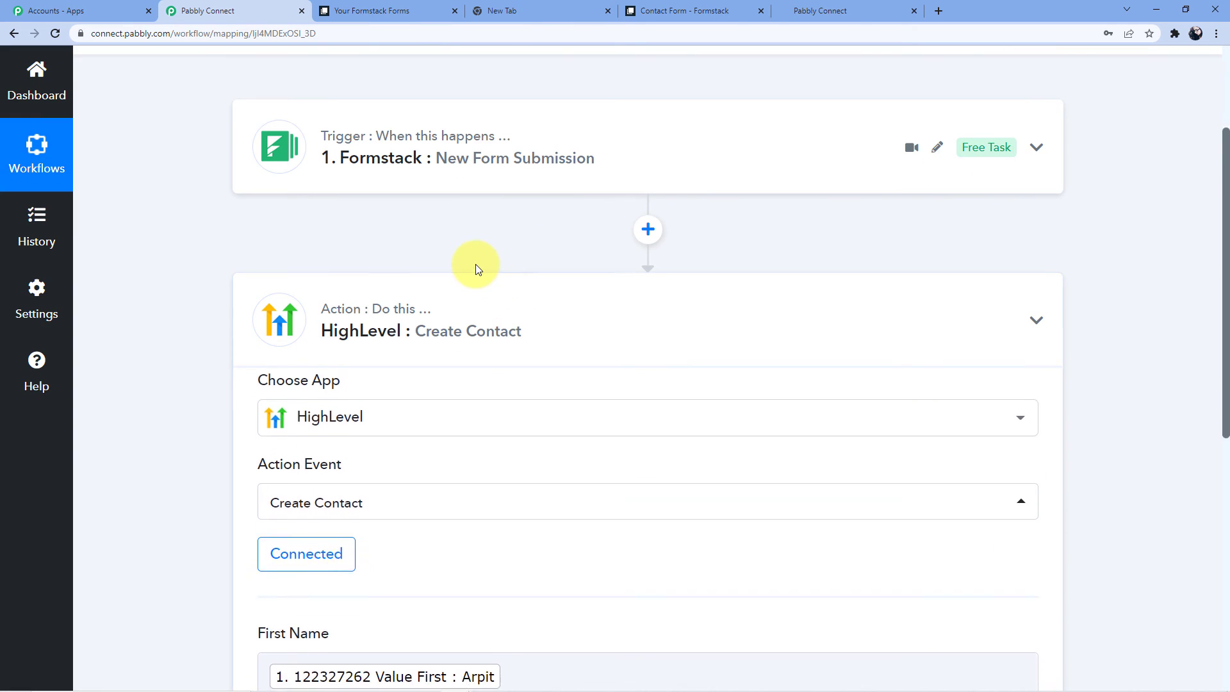
pyautogui.click(474, 275)
pyautogui.scroll(2, 567, 244)
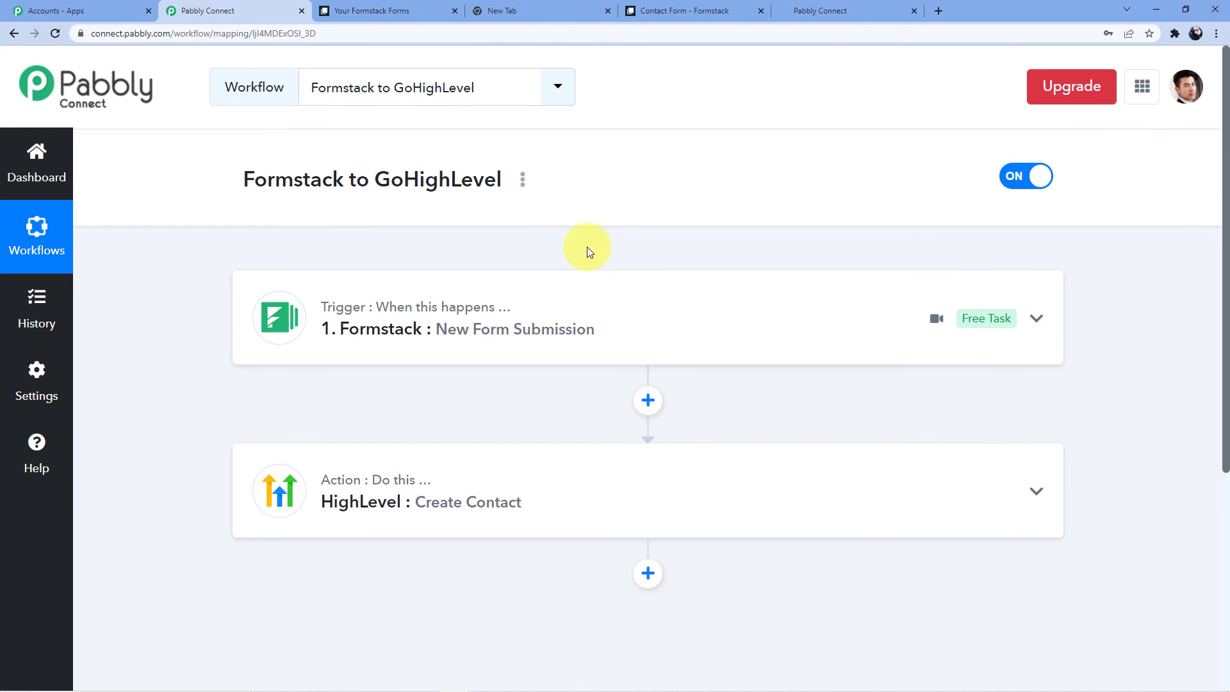